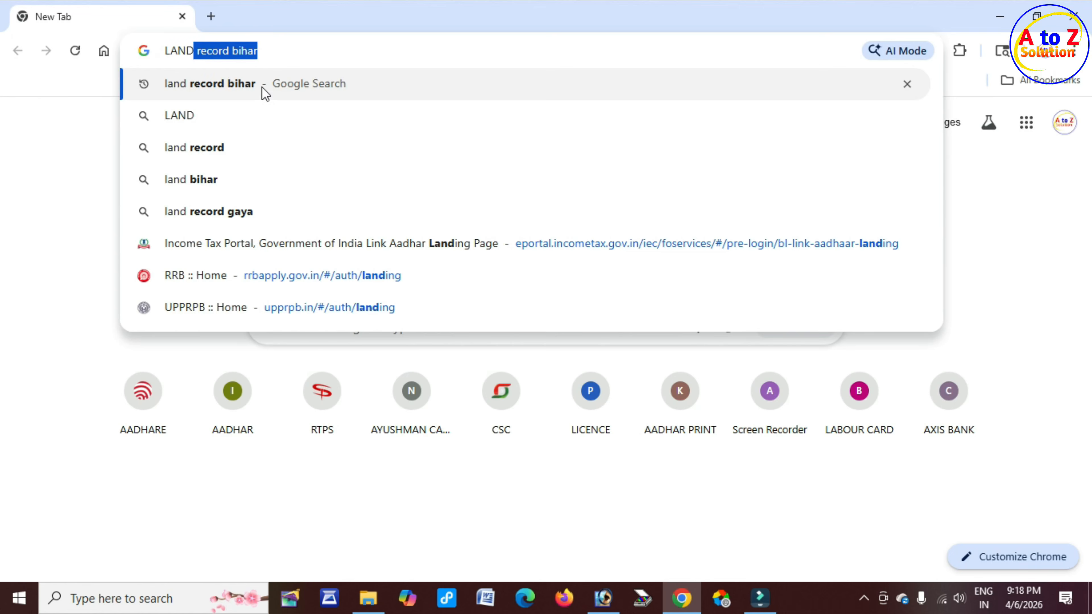
# Step: Open the Bihar Bhumi homepage from the 'land record bihar' results and close the census notice
pyautogui.click(262, 84)
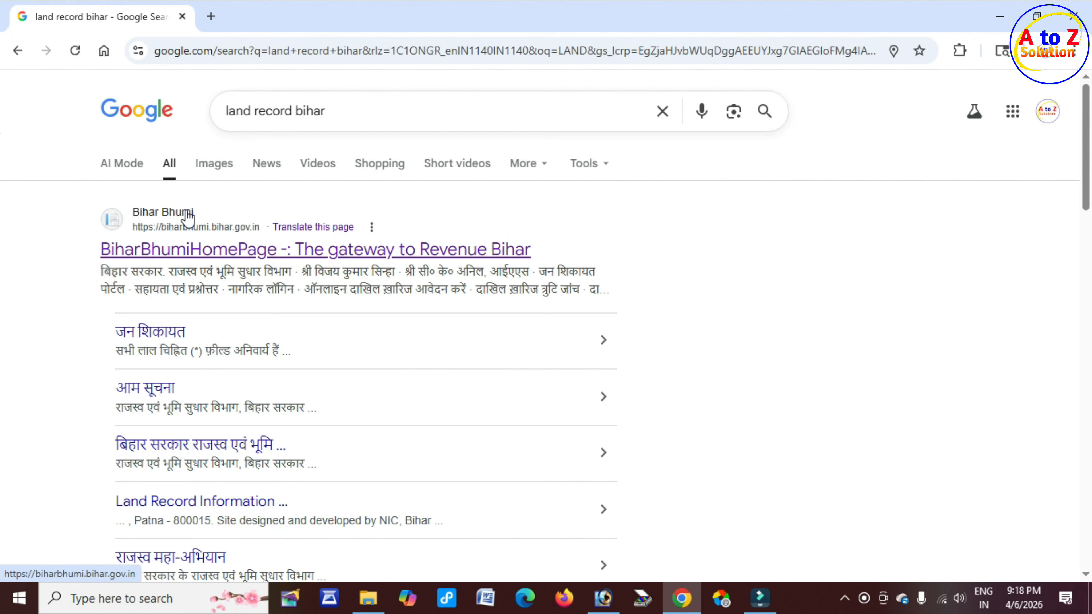
pyautogui.click(229, 254)
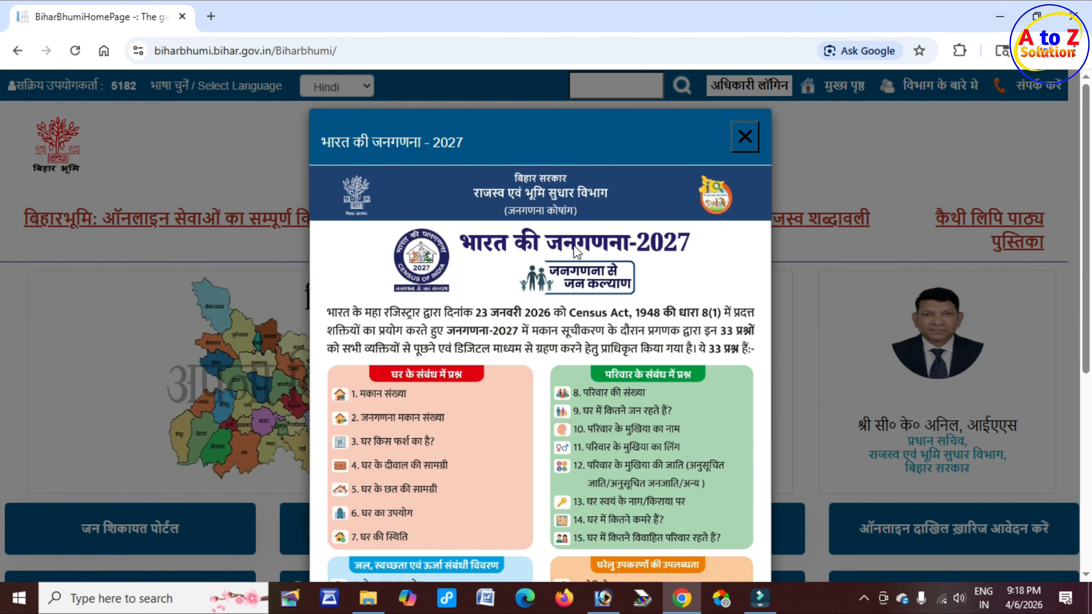
pyautogui.moveTo(348, 143); pyautogui.dragTo(425, 146)
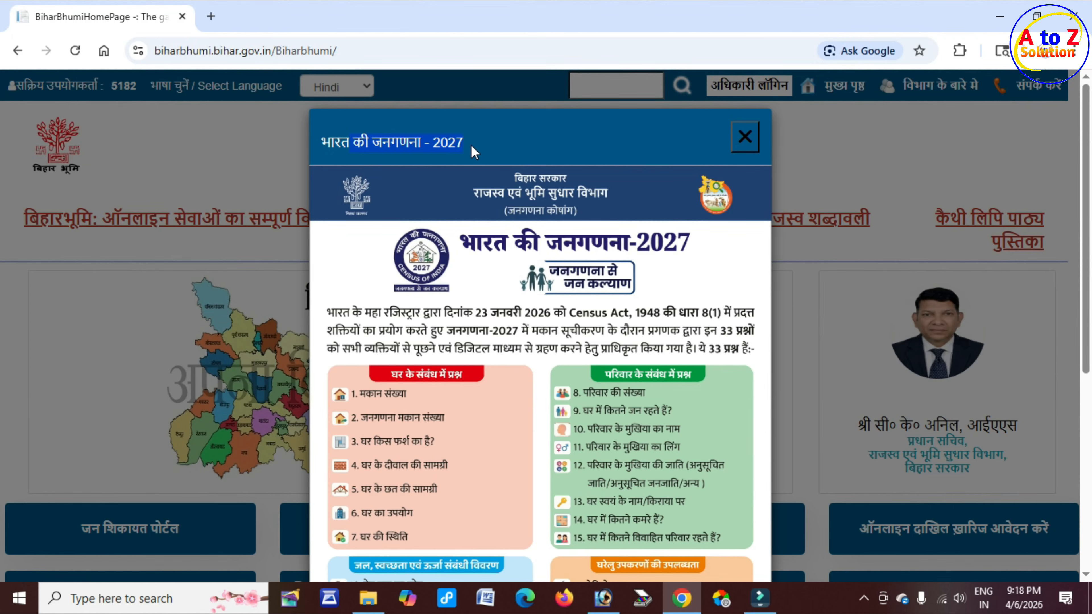
pyautogui.click(737, 138)
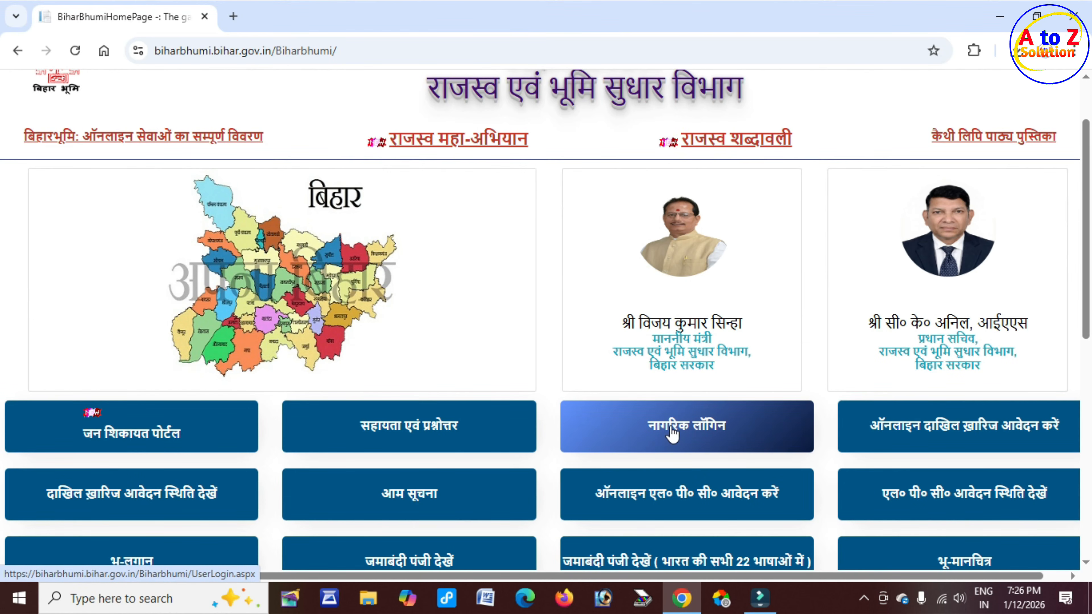
# Step: Go from the नागरिक लॉगिन page to the पंजीकरण new-user registration form
pyautogui.click(707, 436)
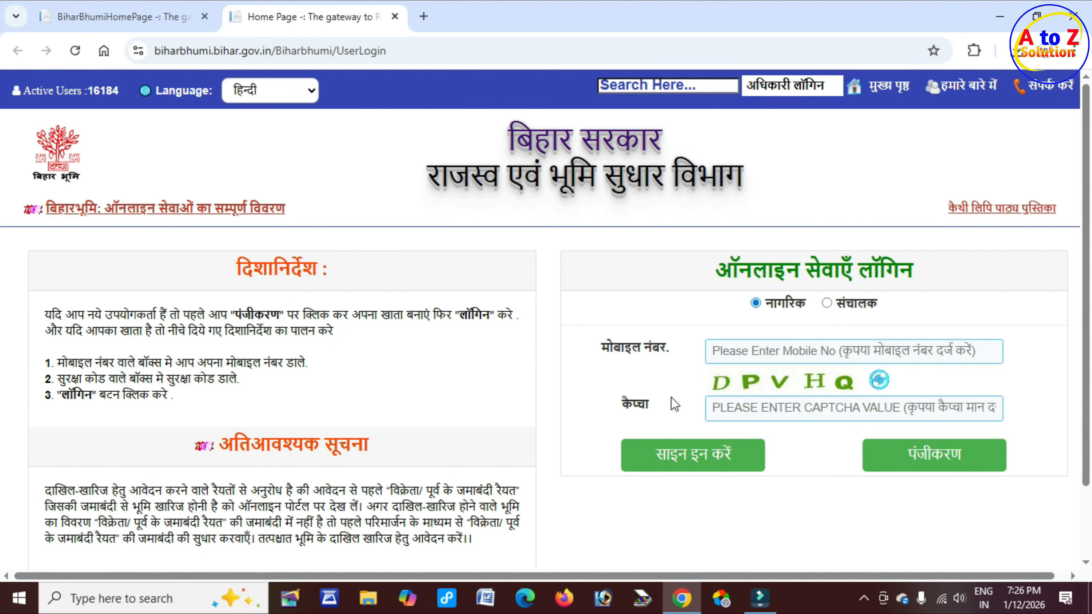
pyautogui.click(735, 351)
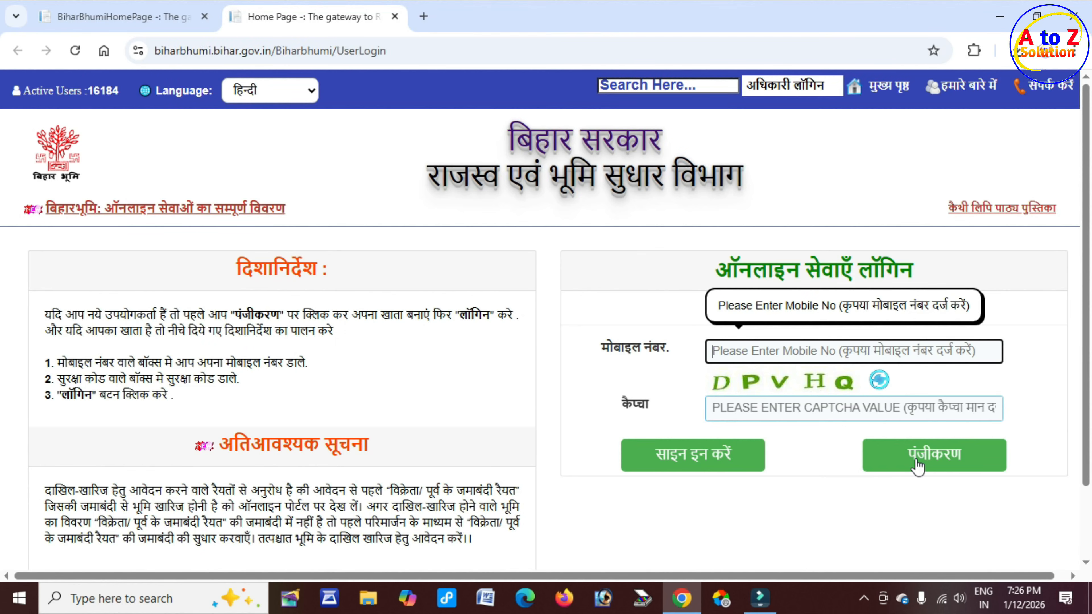
pyautogui.click(958, 468)
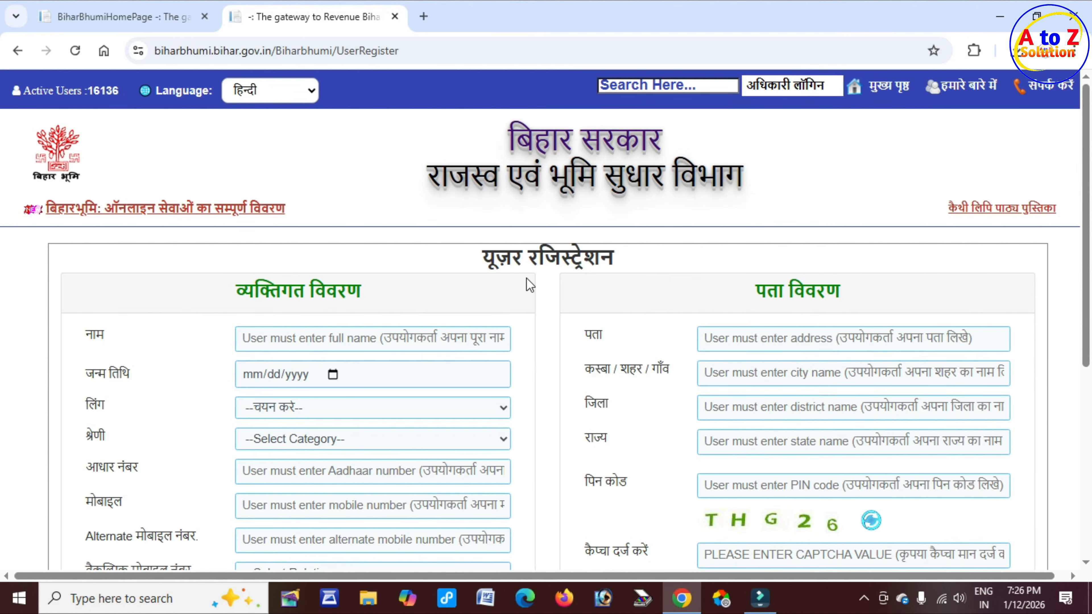
pyautogui.moveTo(484, 256); pyautogui.dragTo(640, 266)
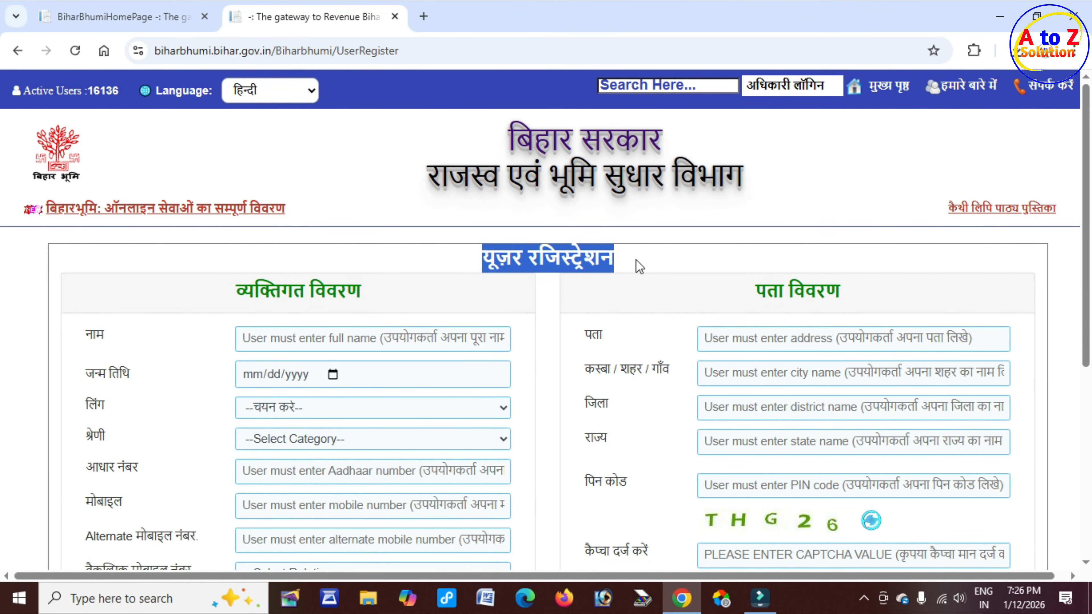
pyautogui.scroll(-2, 500, 285)
pyautogui.moveTo(237, 211); pyautogui.dragTo(363, 212)
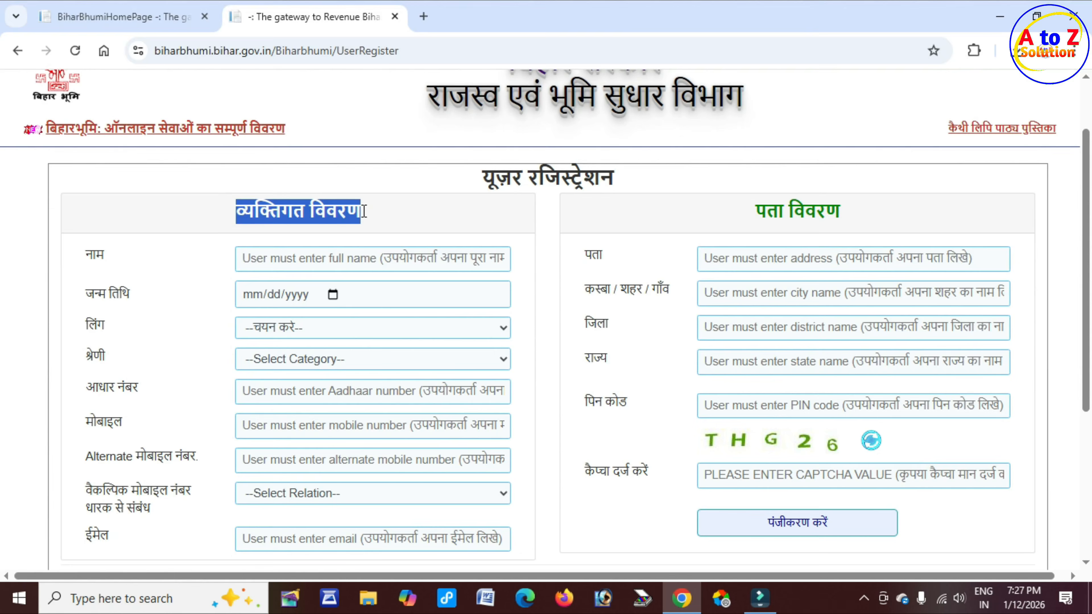
pyautogui.click(254, 257)
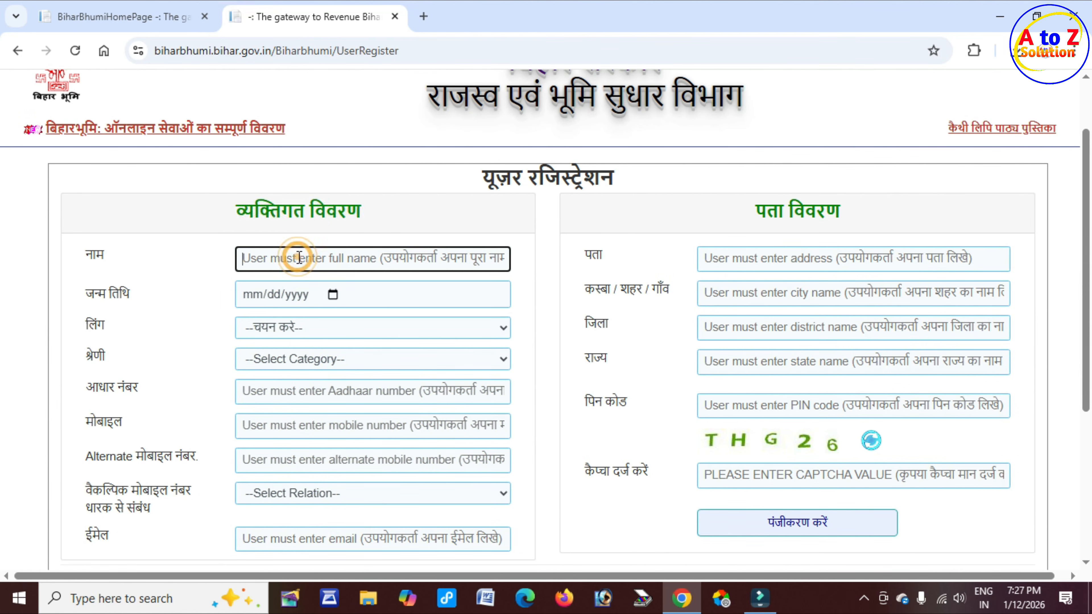
pyautogui.click(262, 297)
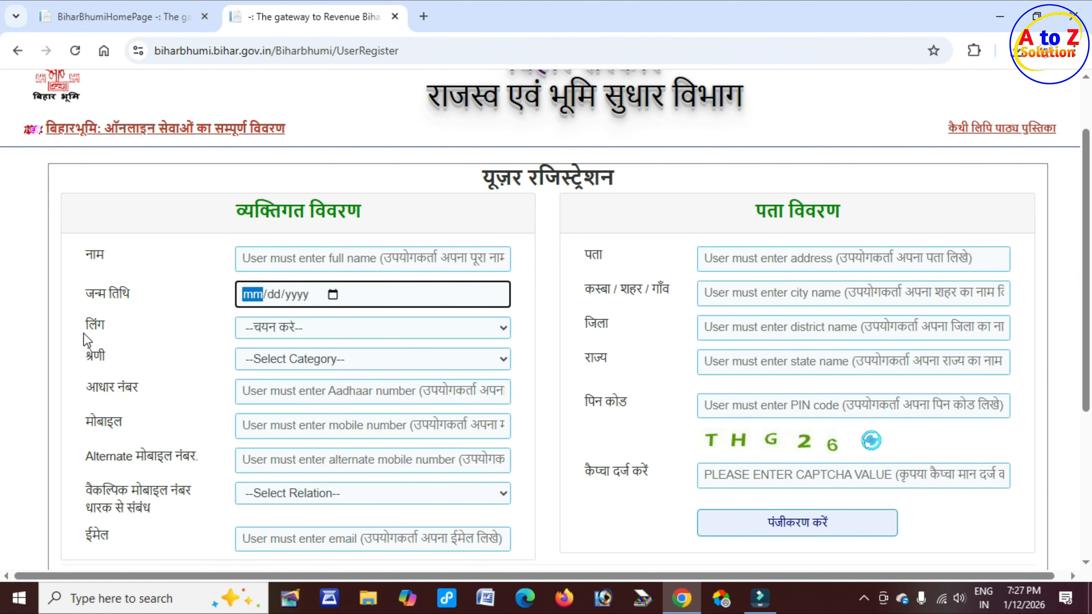
pyautogui.doubleClick(92, 326)
pyautogui.doubleClick(95, 354)
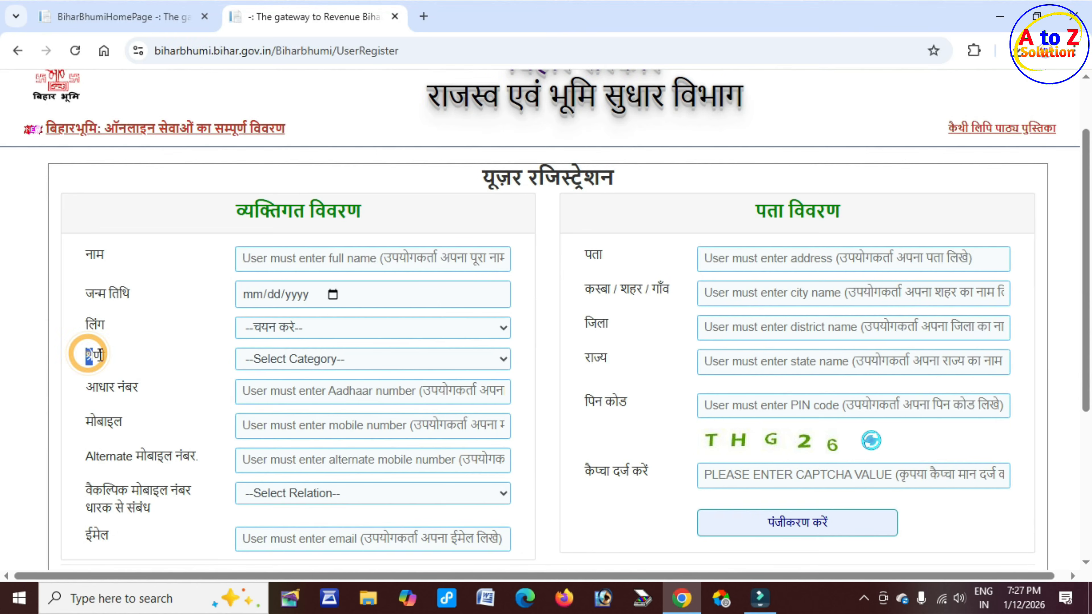
pyautogui.moveTo(108, 388); pyautogui.dragTo(158, 389)
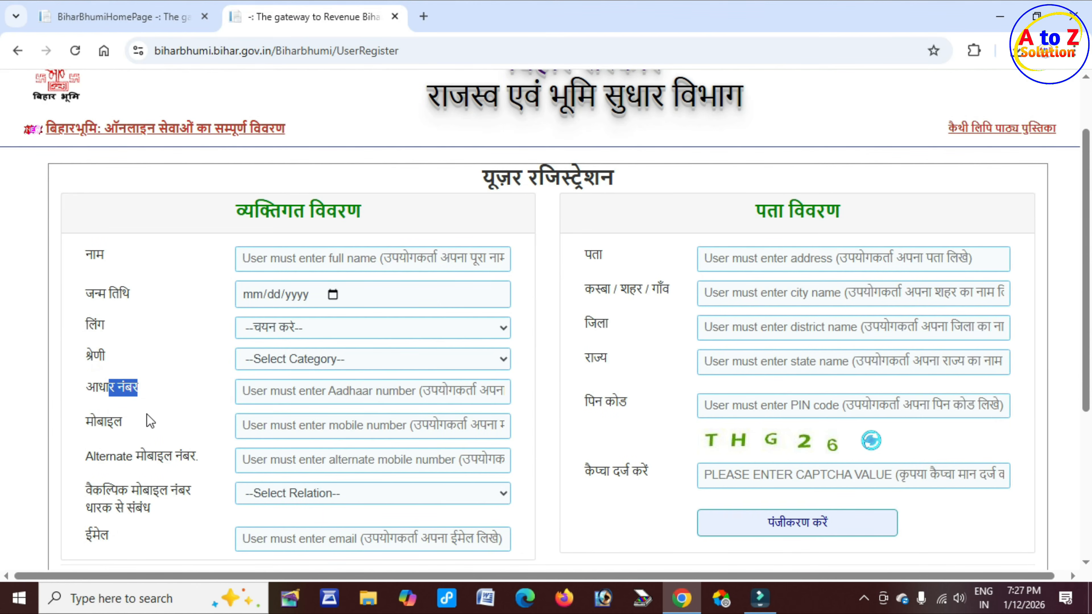
pyautogui.moveTo(96, 422); pyautogui.dragTo(133, 420)
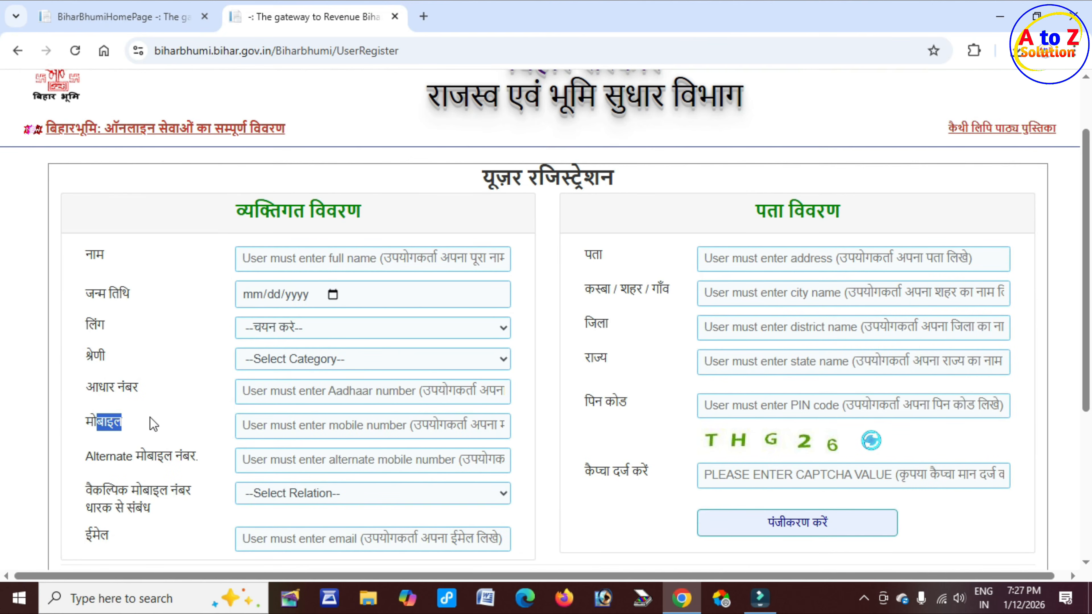
pyautogui.scroll(-2, 150, 417)
pyautogui.moveTo(107, 378); pyautogui.dragTo(202, 379)
pyautogui.moveTo(111, 413); pyautogui.dragTo(180, 411)
pyautogui.moveTo(103, 430); pyautogui.dragTo(146, 429)
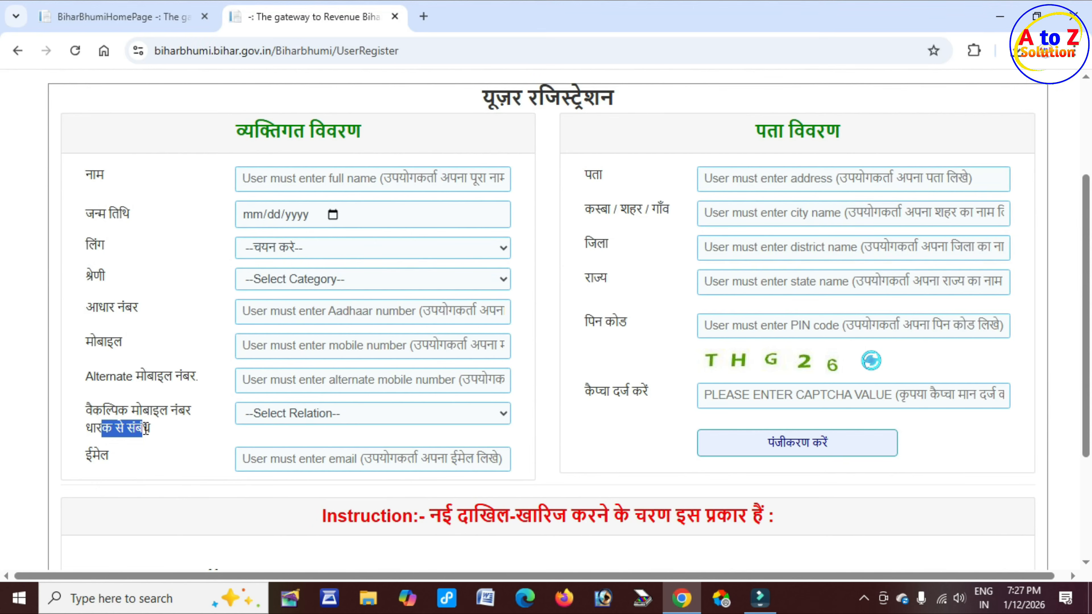
pyautogui.click(284, 383)
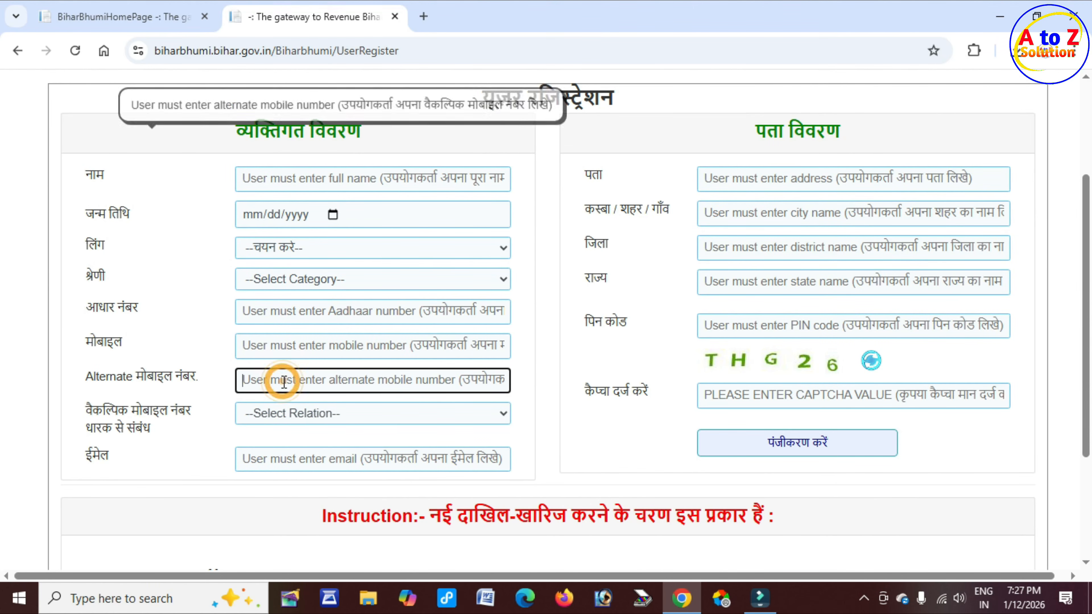
pyautogui.click(297, 413)
pyautogui.scroll(-10, 322, 186)
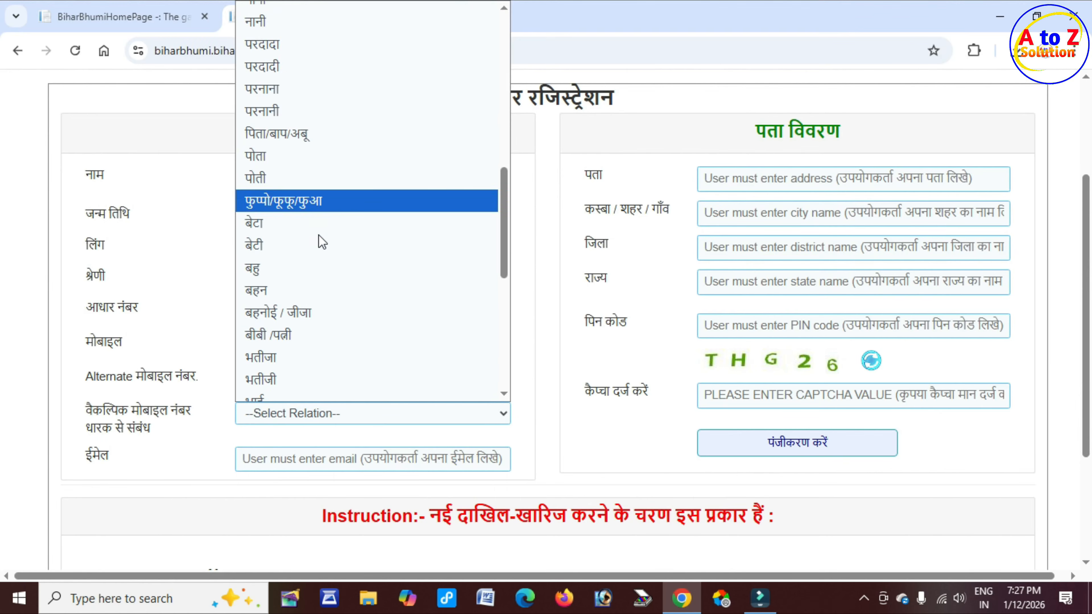
pyautogui.scroll(-5, 322, 239)
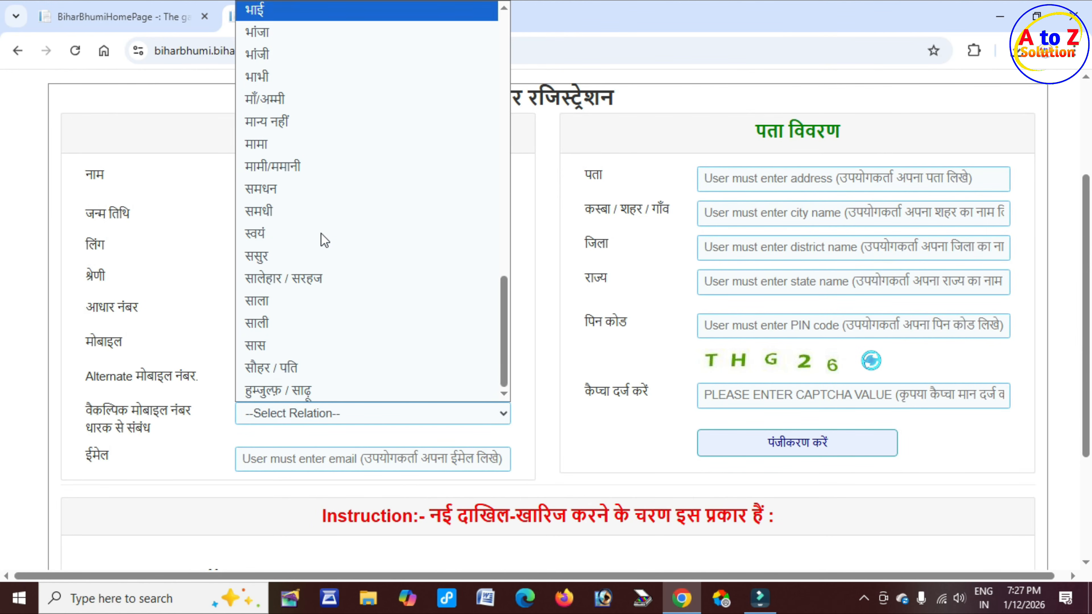
pyautogui.click(214, 430)
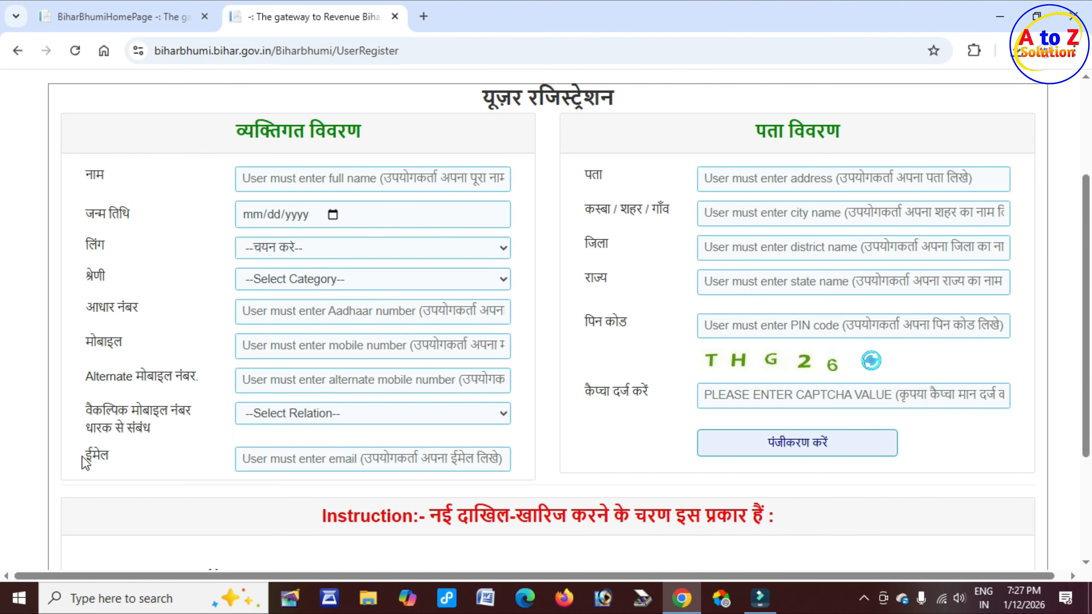
pyautogui.click(306, 458)
# Step: Look over the registration address fields: city, district, state, PIN code and captcha
pyautogui.scroll(3, 645, 366)
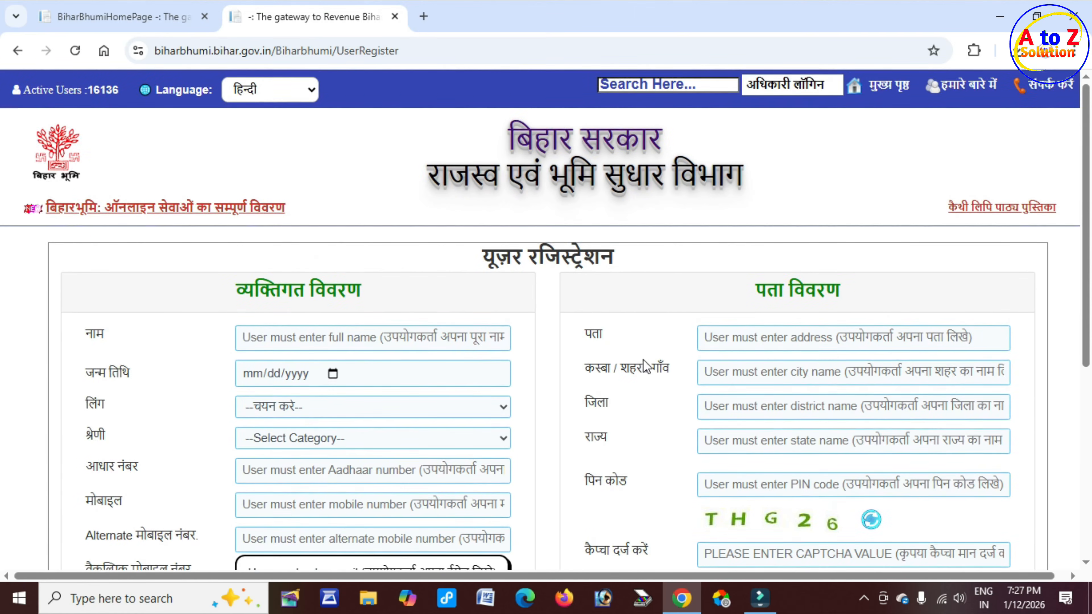
pyautogui.moveTo(766, 292); pyautogui.dragTo(872, 293)
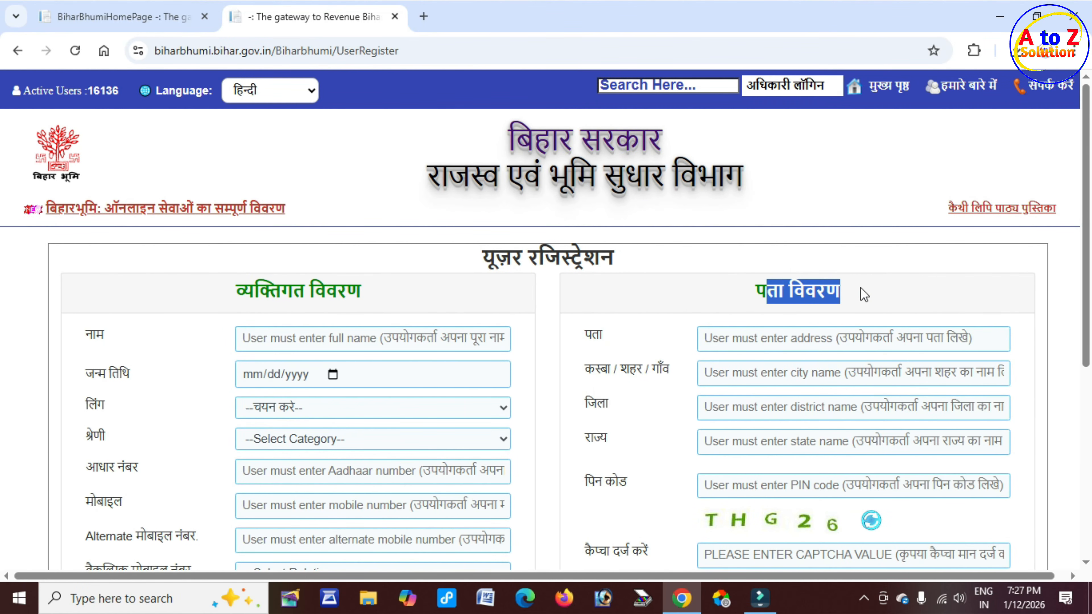
pyautogui.moveTo(583, 334); pyautogui.dragTo(705, 373)
pyautogui.click(731, 370)
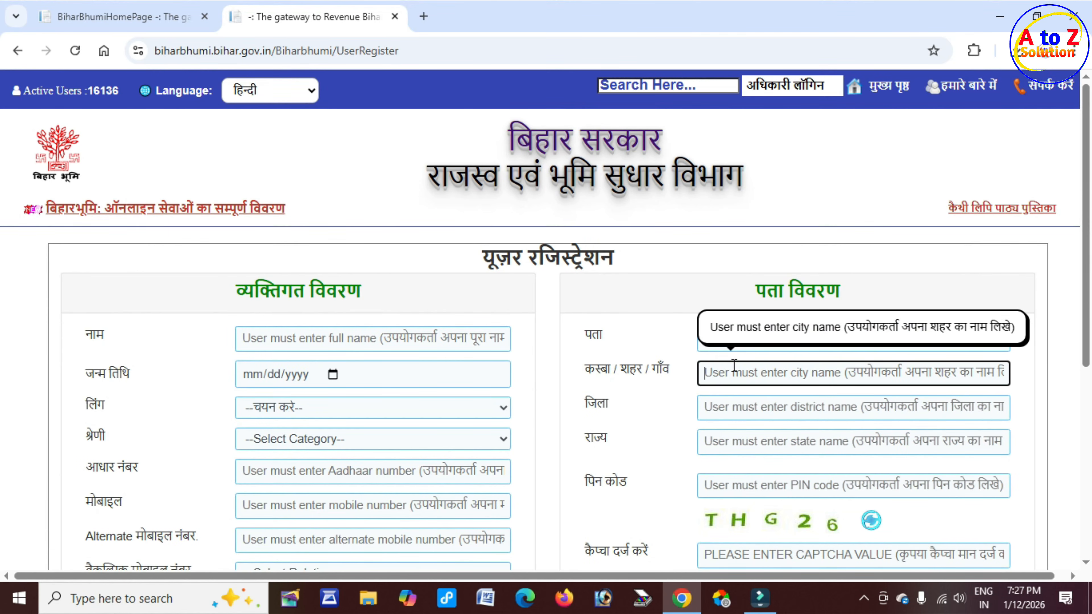
pyautogui.click(710, 405)
pyautogui.scroll(-2, 633, 403)
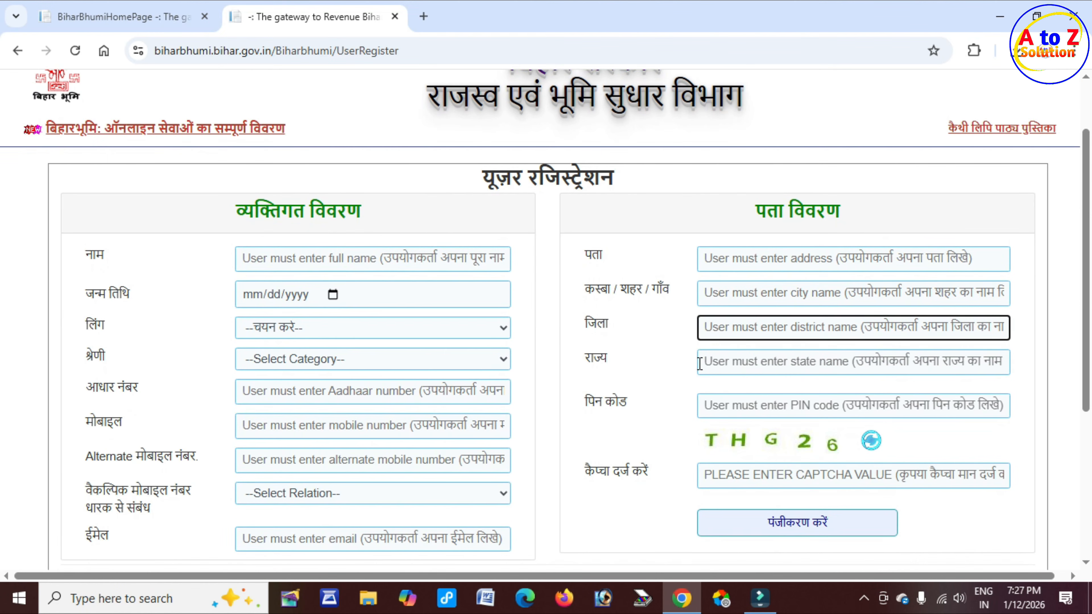
pyautogui.click(722, 357)
pyautogui.moveTo(600, 400); pyautogui.dragTo(696, 408)
pyautogui.click(753, 414)
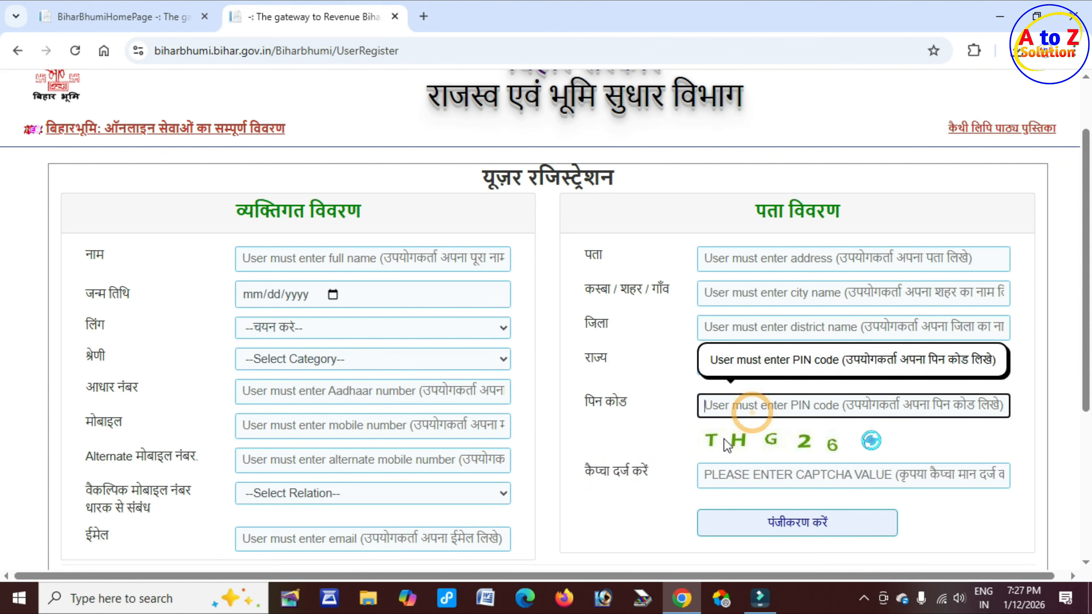
pyautogui.click(738, 435)
pyautogui.click(744, 476)
pyautogui.scroll(-4, 729, 472)
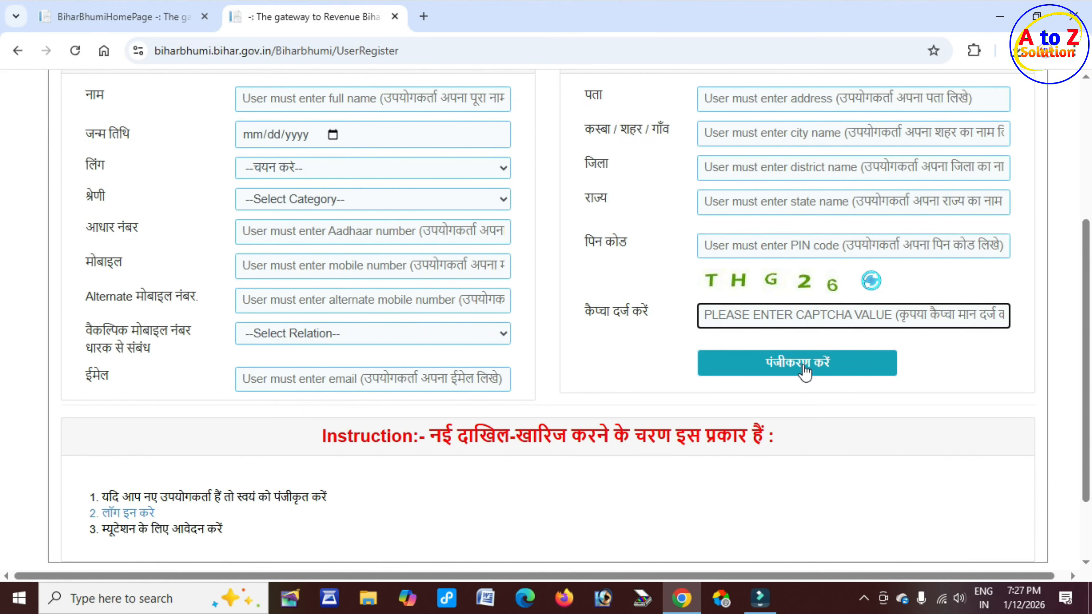
# Step: Leave registration unfilled and return to the citizen login page via लॉग इन करे
pyautogui.scroll(2, 645, 365)
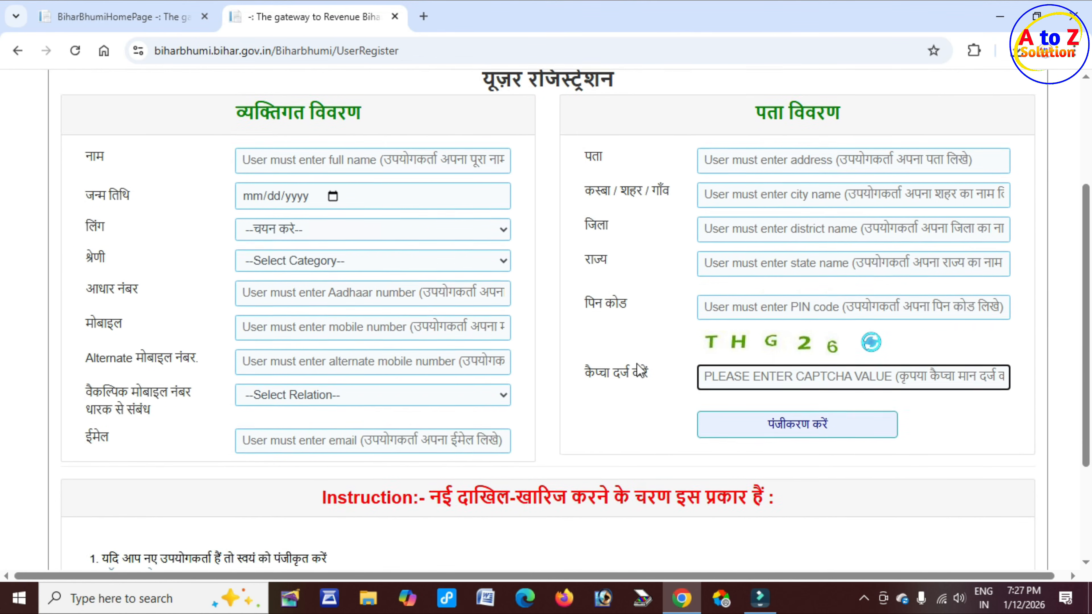
pyautogui.scroll(4, 641, 370)
pyautogui.scroll(-7, 638, 364)
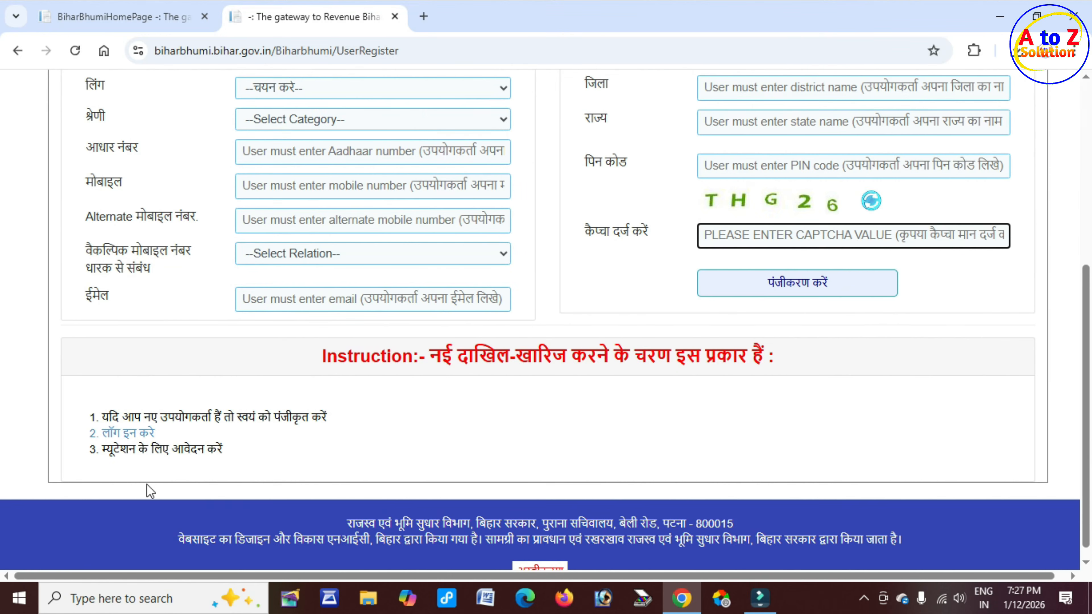
pyautogui.click(127, 433)
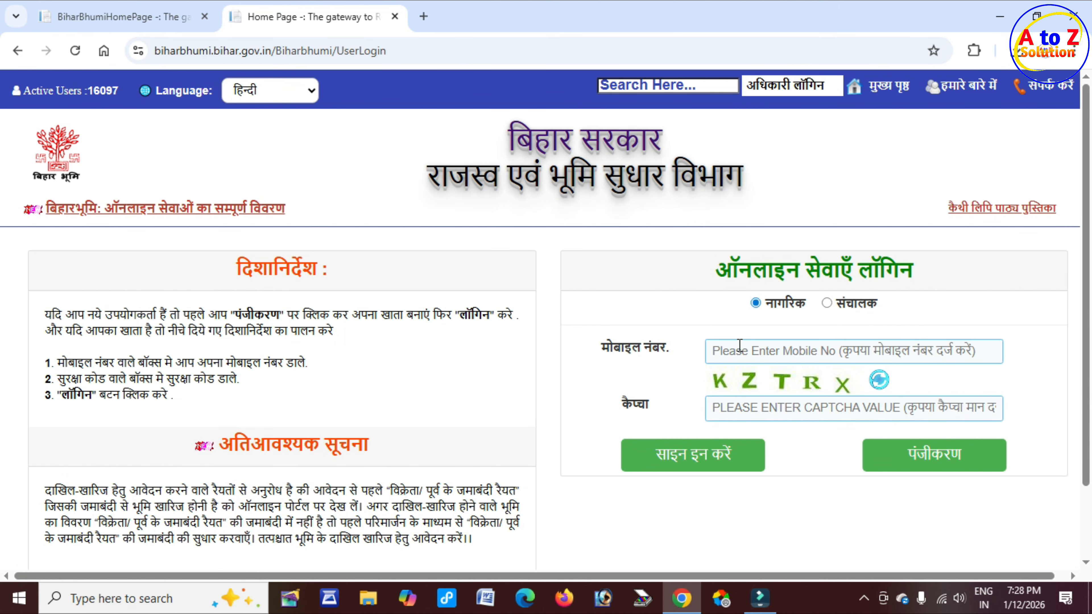
# Step: Sign in with the mobile number and captcha, then confirm the OTP to log in
pyautogui.click(723, 355)
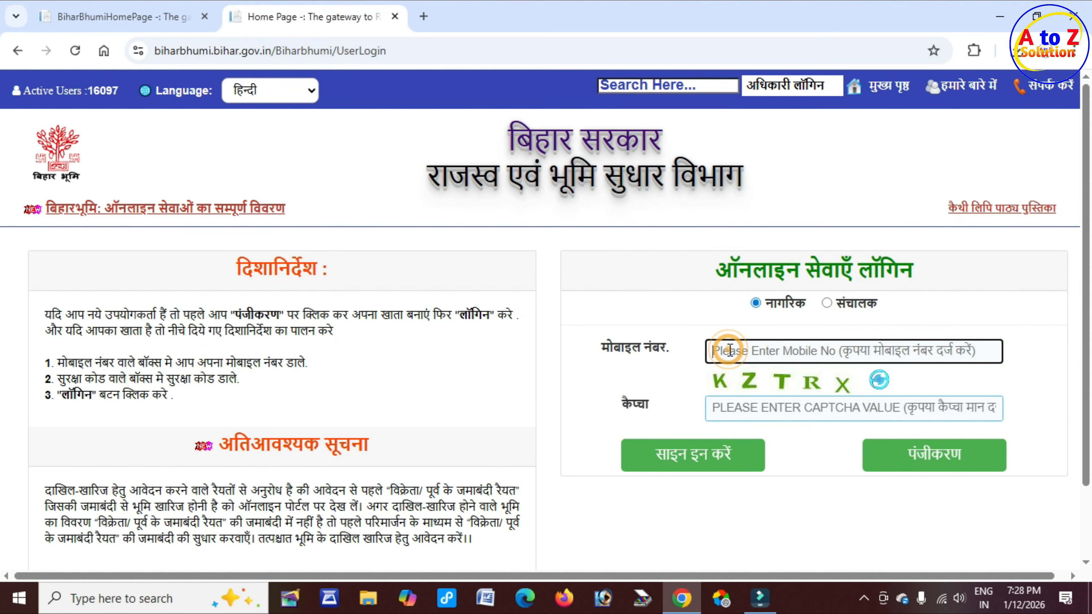
pyautogui.click(752, 392)
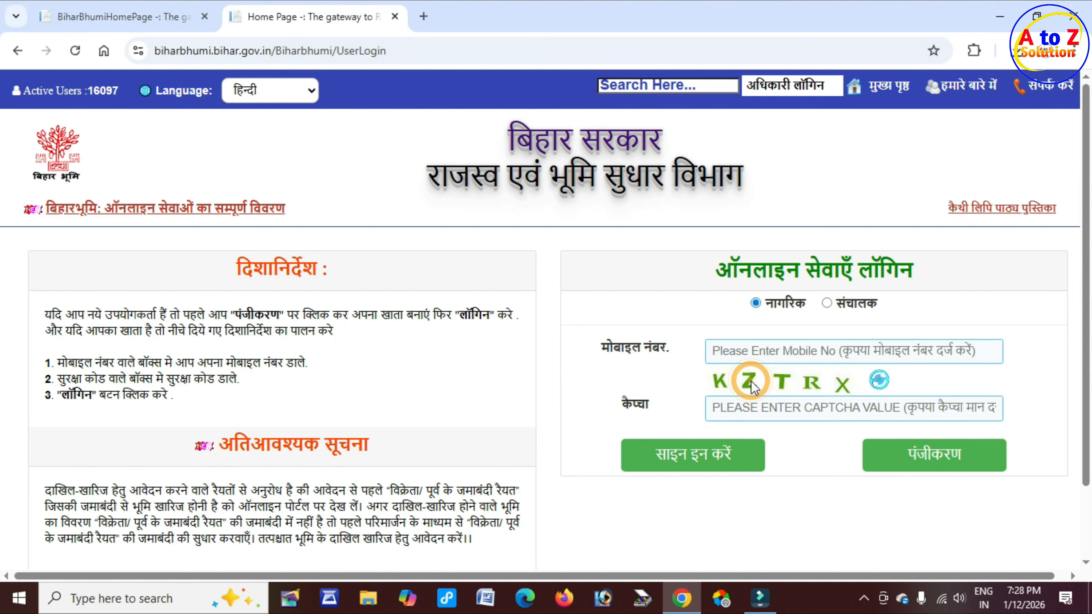
pyautogui.click(757, 412)
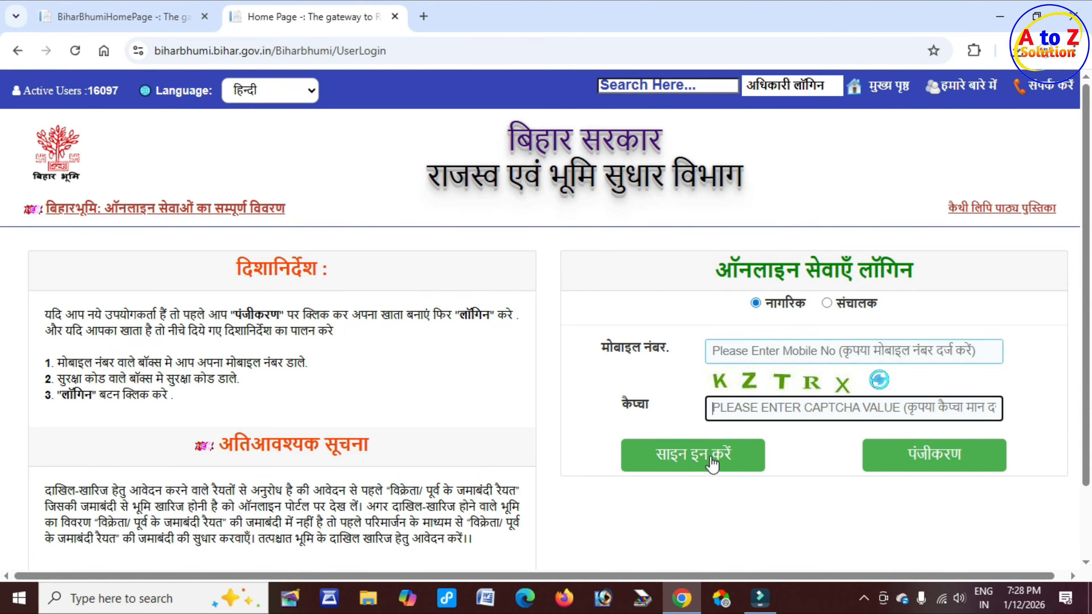
pyautogui.click(712, 463)
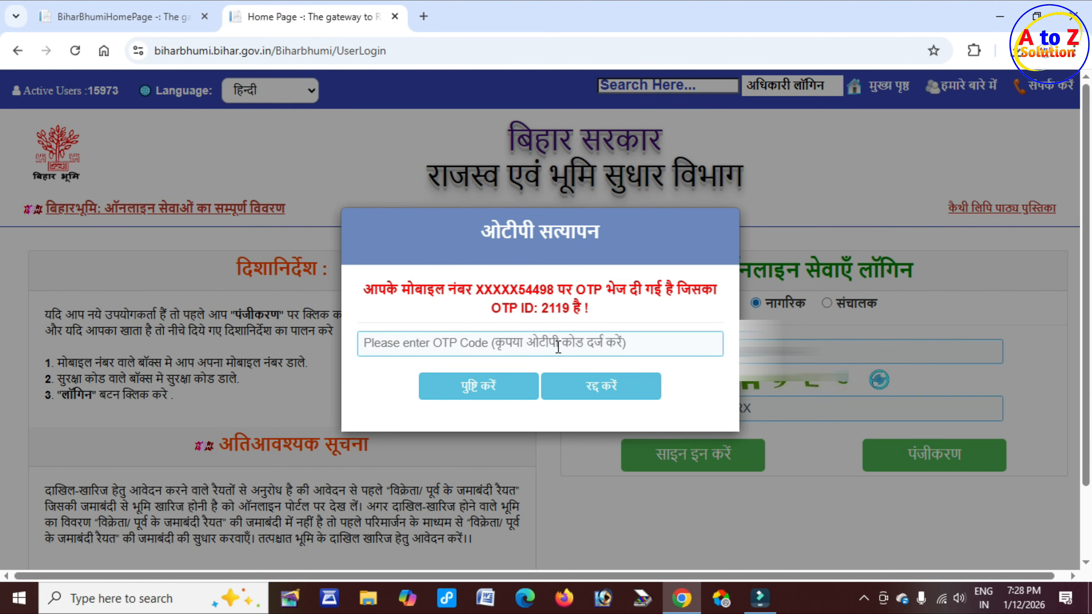
pyautogui.click(479, 342)
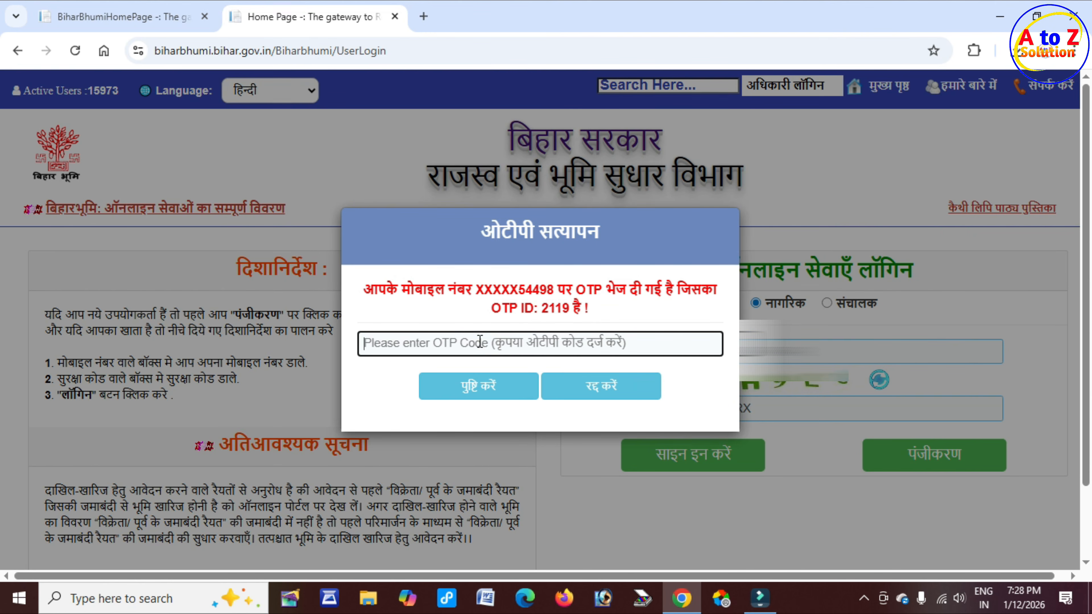
pyautogui.click(488, 389)
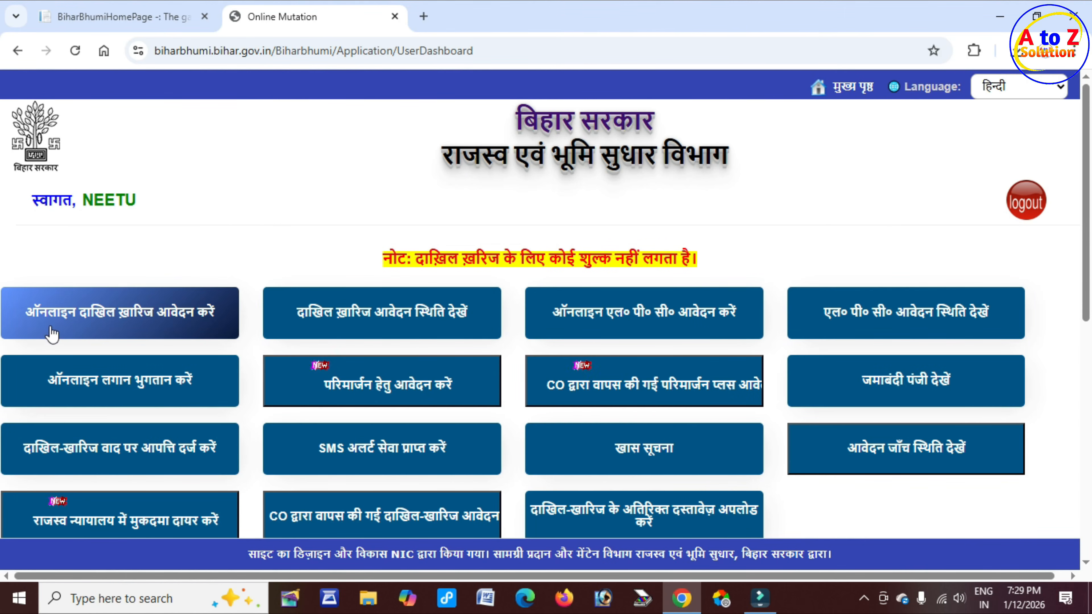
# Step: Open the ऑनलाइन दाखिल ख़ारिज आवेदन करें application page
pyautogui.click(184, 315)
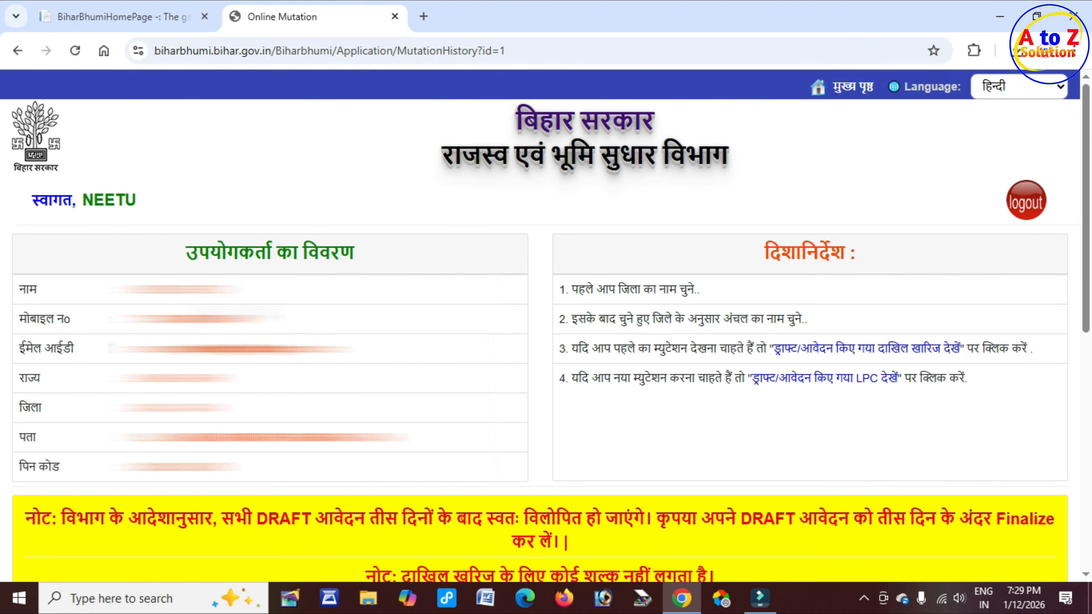
pyautogui.moveTo(199, 257); pyautogui.dragTo(354, 256)
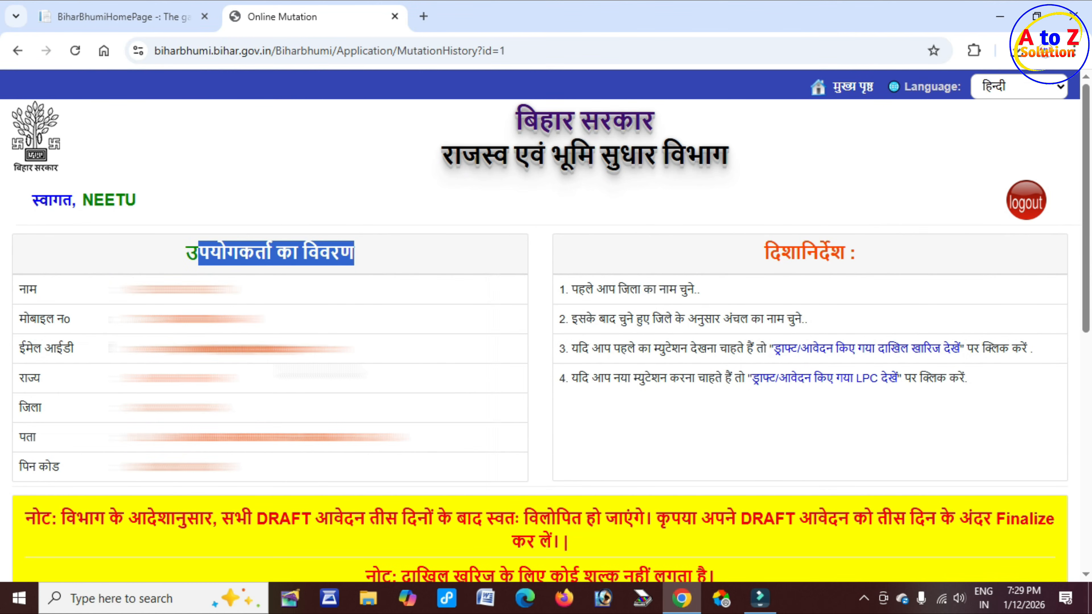
pyautogui.scroll(-10, 335, 372)
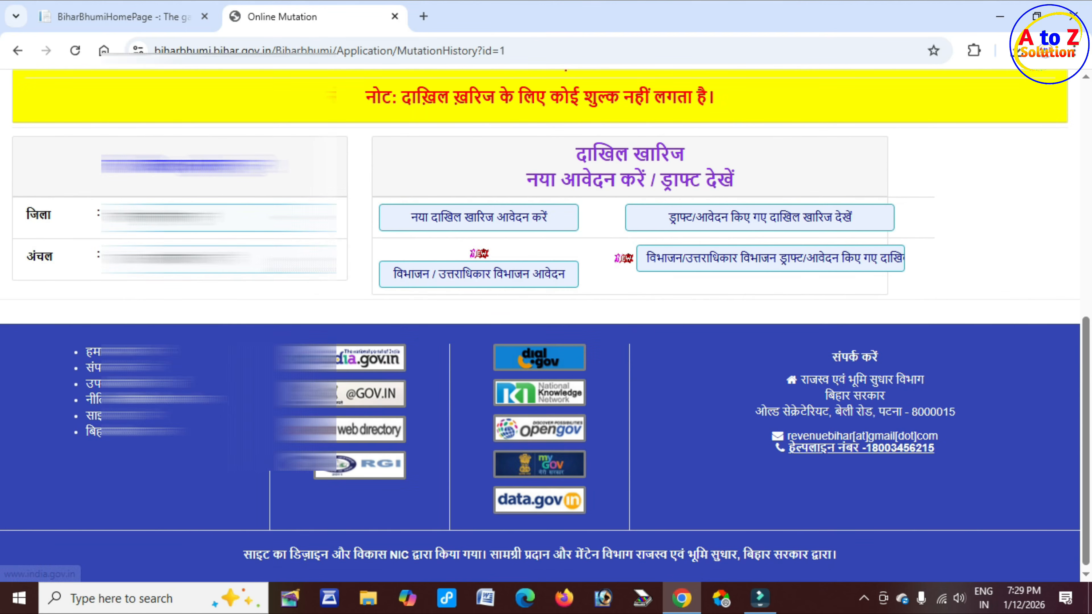
pyautogui.moveTo(113, 166); pyautogui.dragTo(256, 175)
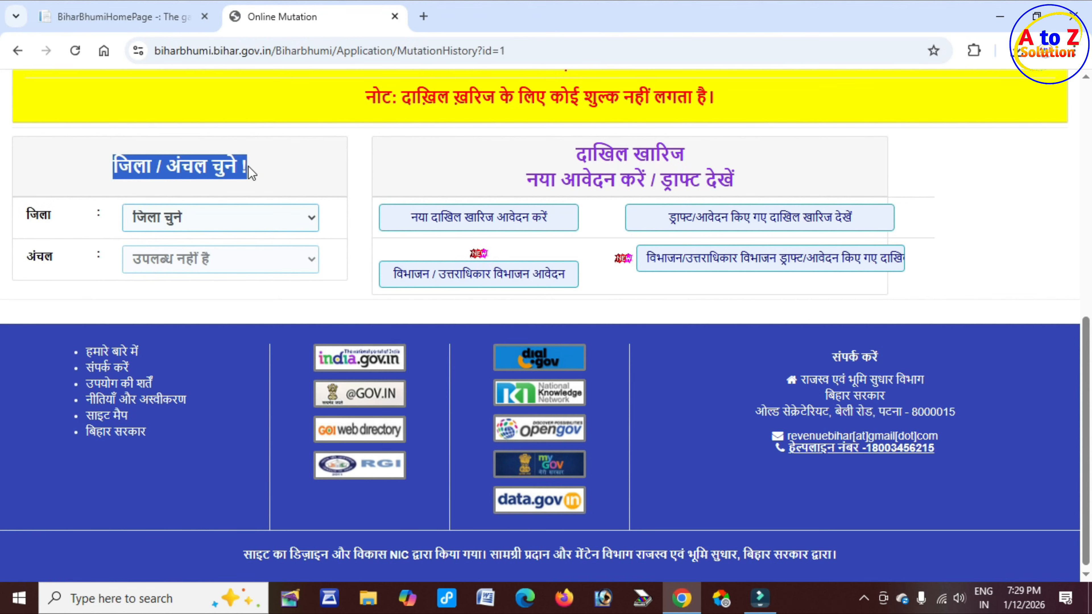
# Step: Choose district Gaya and circle Gurua, then start a new Dakhil-Kharij application
pyautogui.click(253, 218)
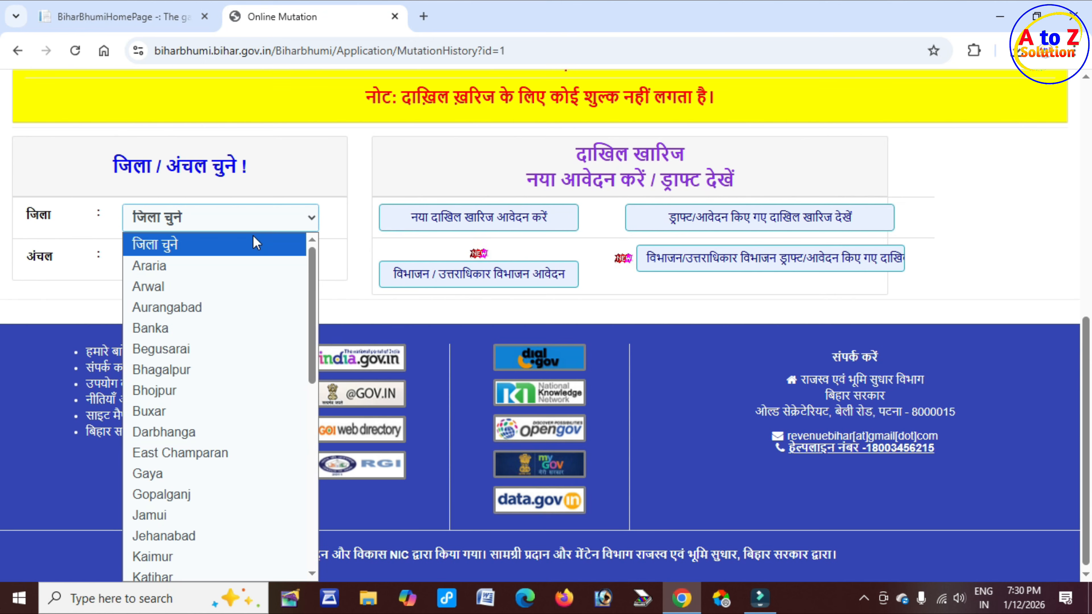
pyautogui.click(193, 474)
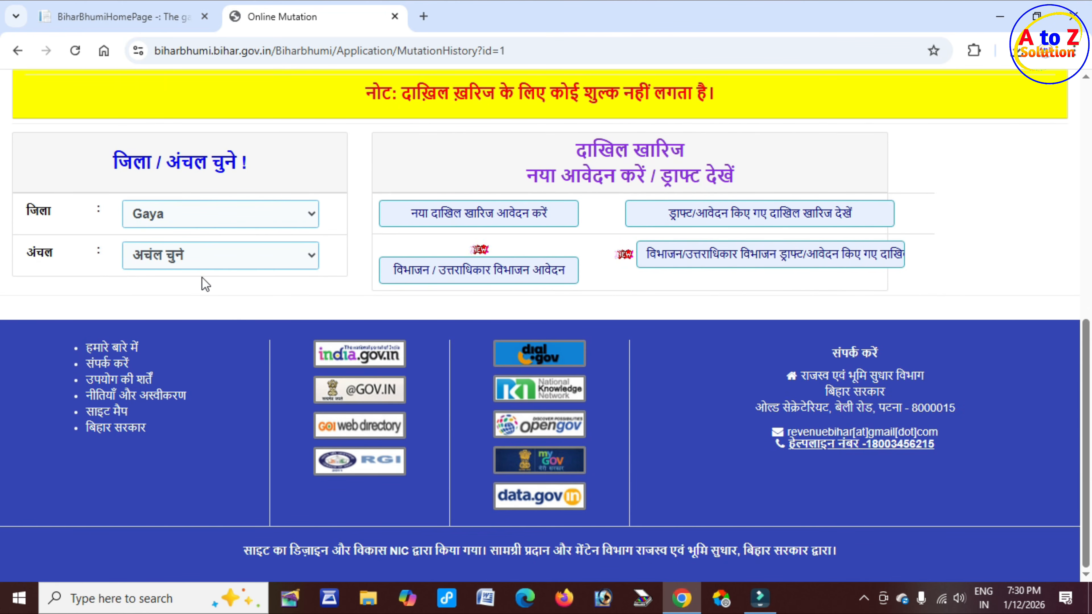
pyautogui.click(223, 269)
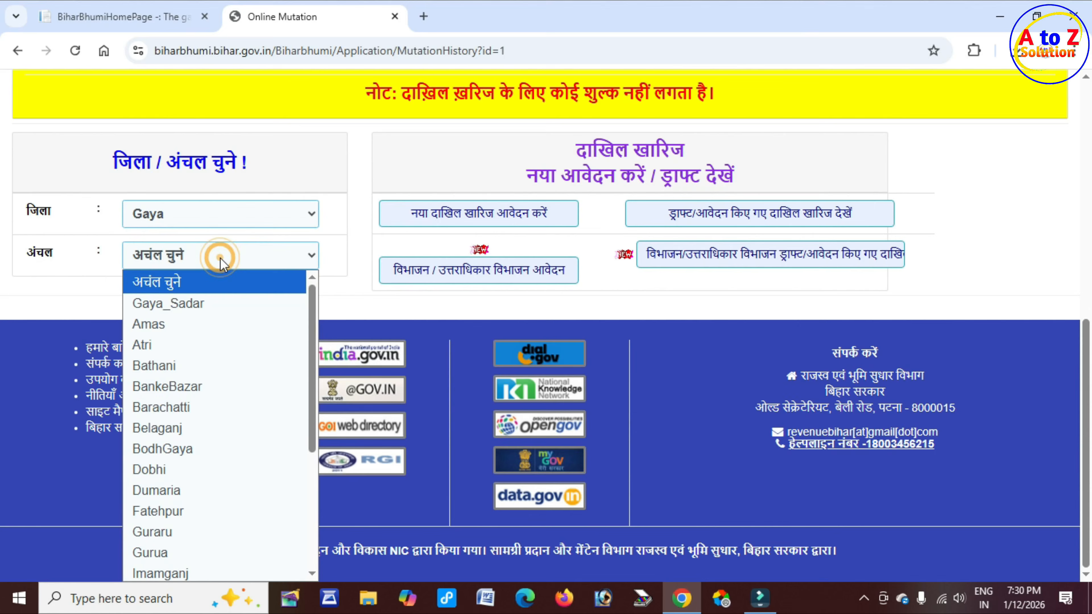
pyautogui.click(211, 554)
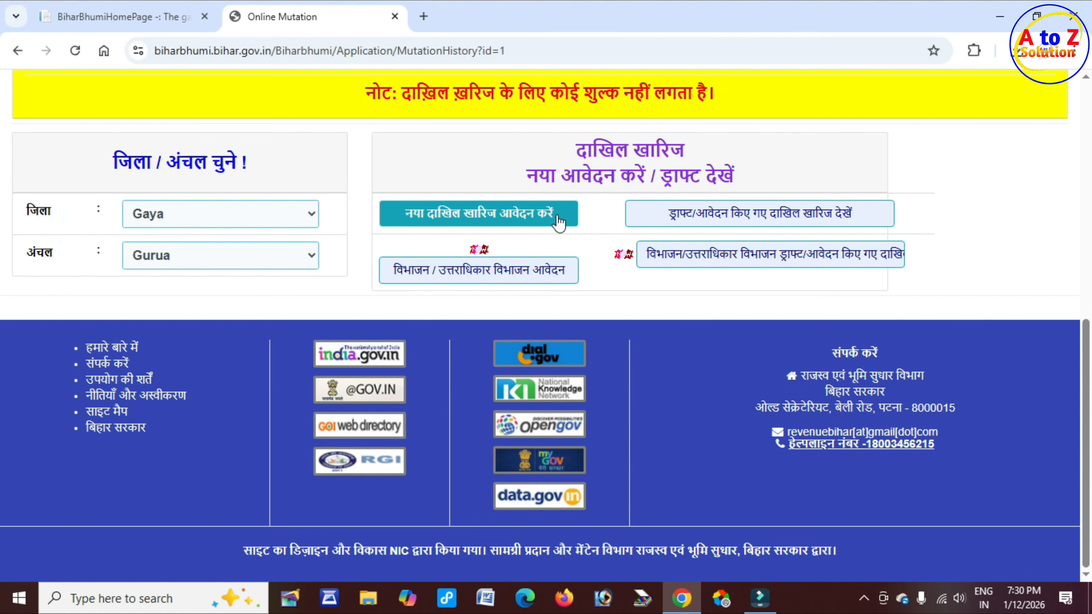
pyautogui.click(520, 220)
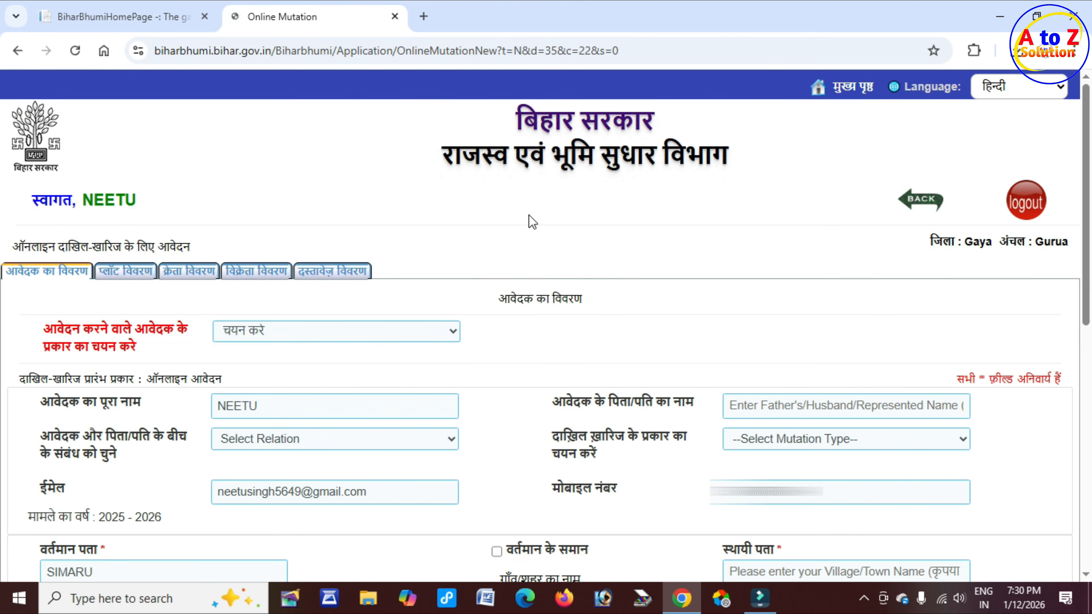
# Step: Set the applicant type to आवेदक स्वयं क्रेता है
pyautogui.moveTo(503, 298); pyautogui.dragTo(580, 298)
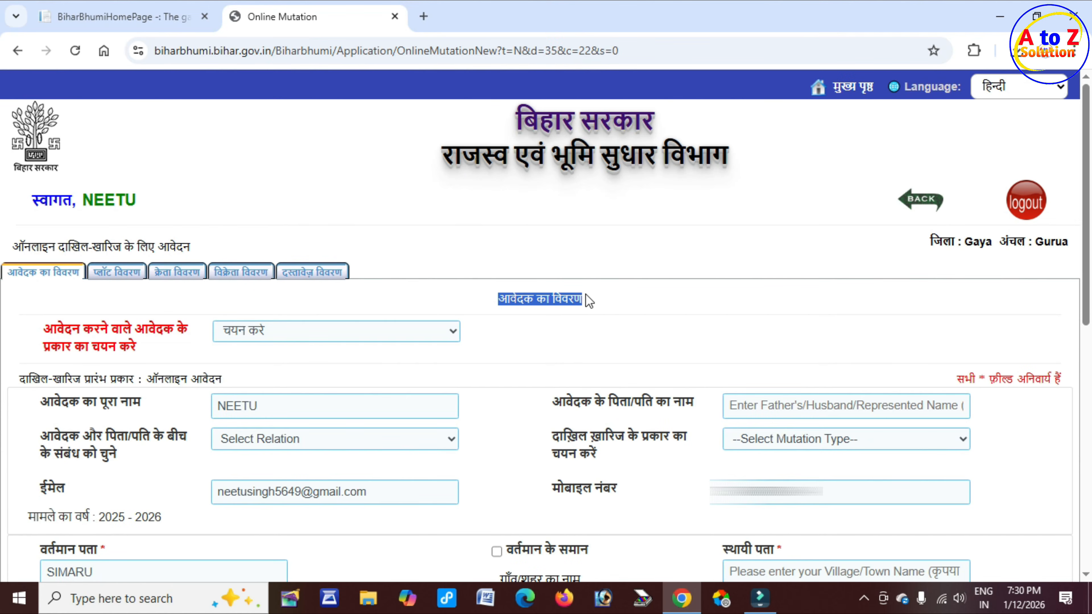
pyautogui.click(50, 332)
pyautogui.moveTo(46, 332); pyautogui.dragTo(190, 329)
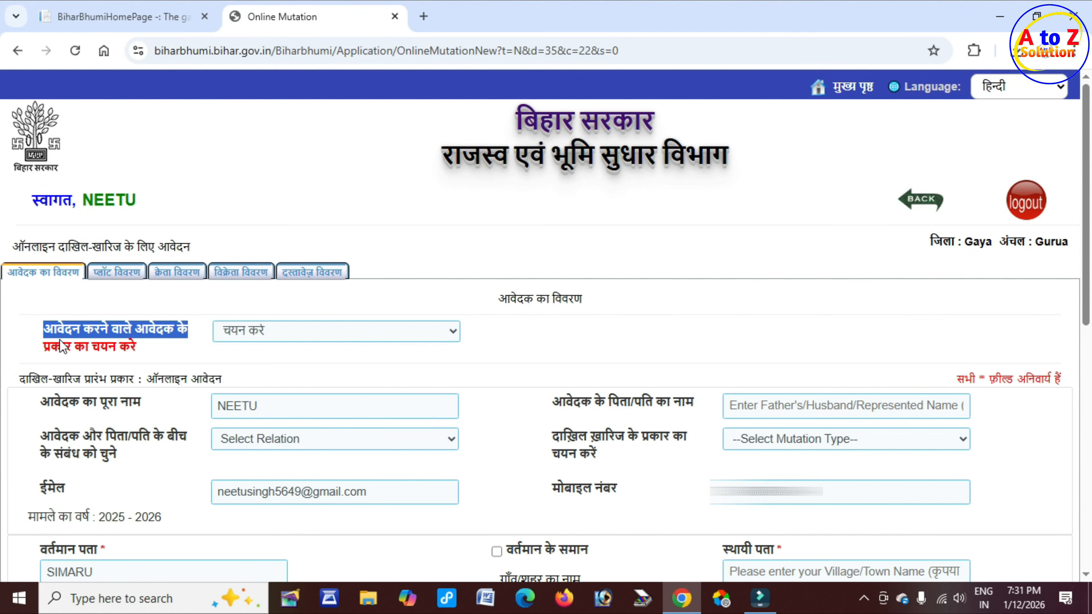
pyautogui.moveTo(60, 342); pyautogui.dragTo(134, 347)
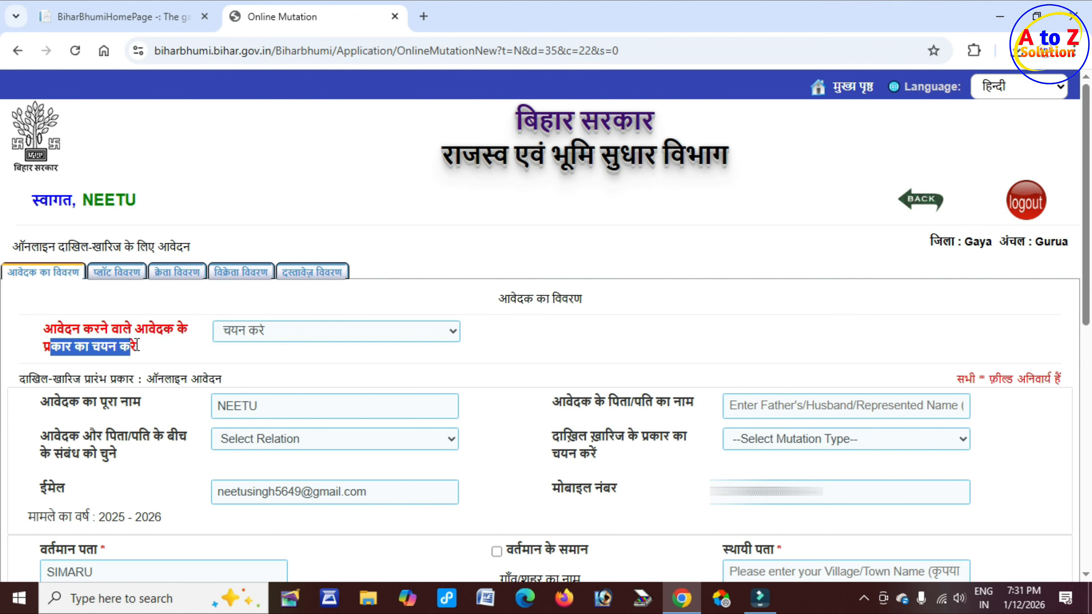
pyautogui.click(260, 334)
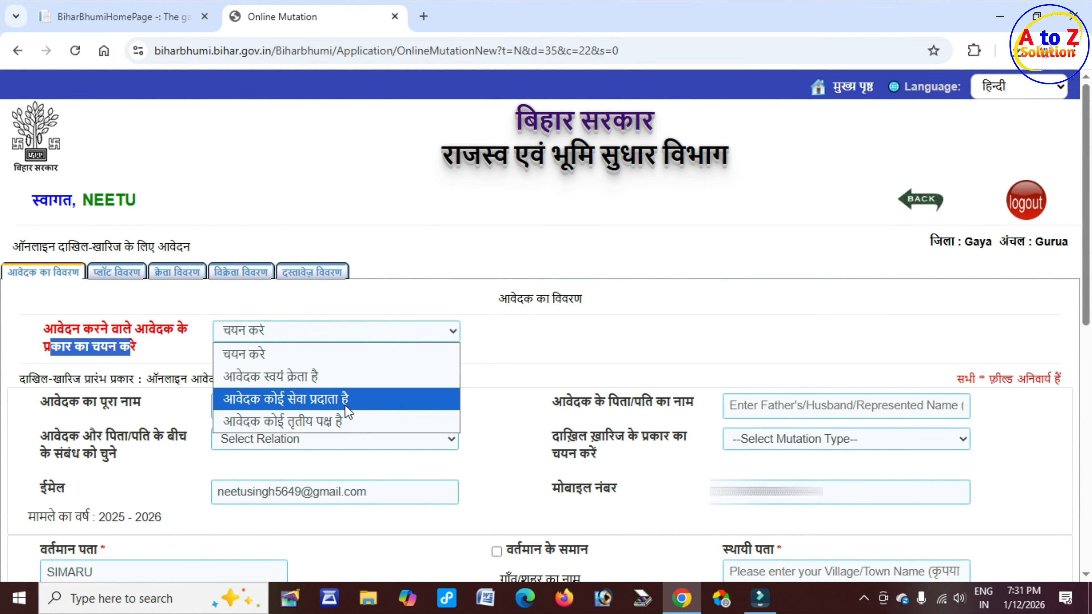
pyautogui.click(334, 376)
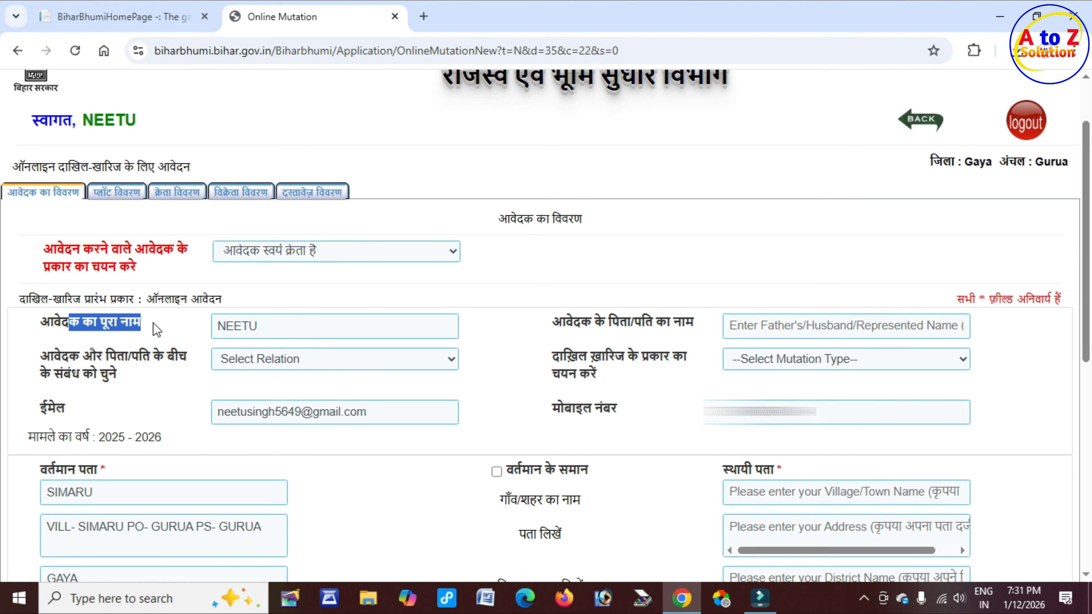
# Step: Set the relation to Father
pyautogui.click(274, 327)
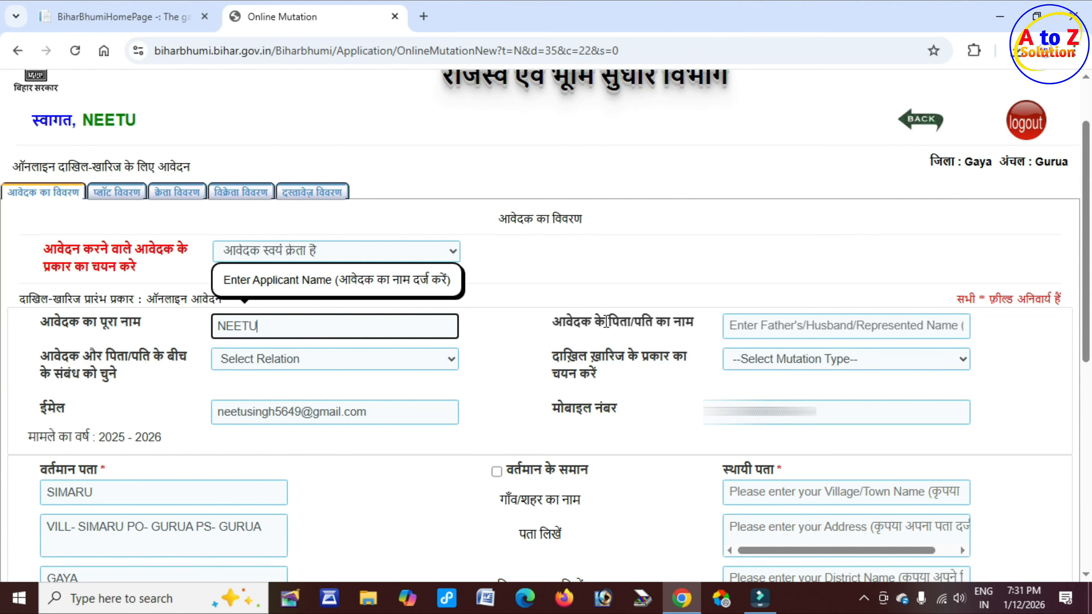
pyautogui.moveTo(607, 322); pyautogui.dragTo(785, 327)
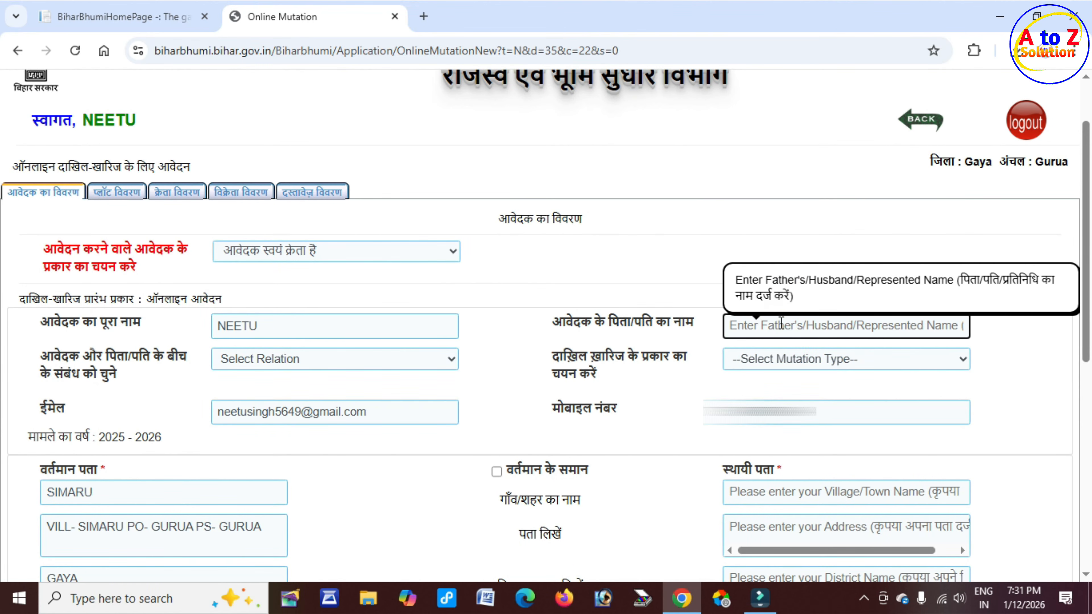
pyautogui.moveTo(117, 357); pyautogui.dragTo(196, 362)
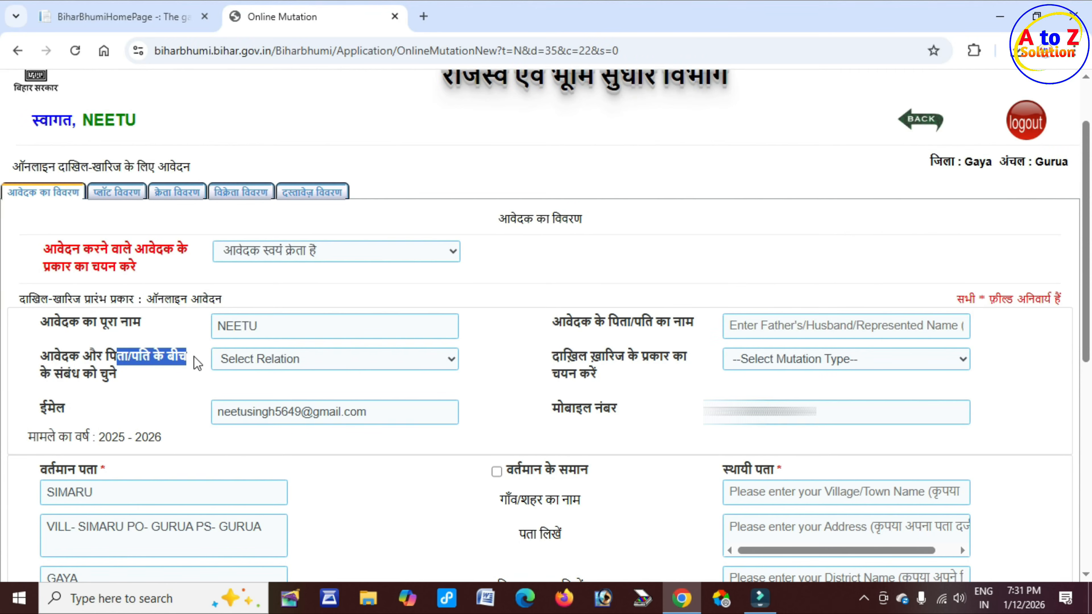
pyautogui.moveTo(608, 321); pyautogui.dragTo(685, 322)
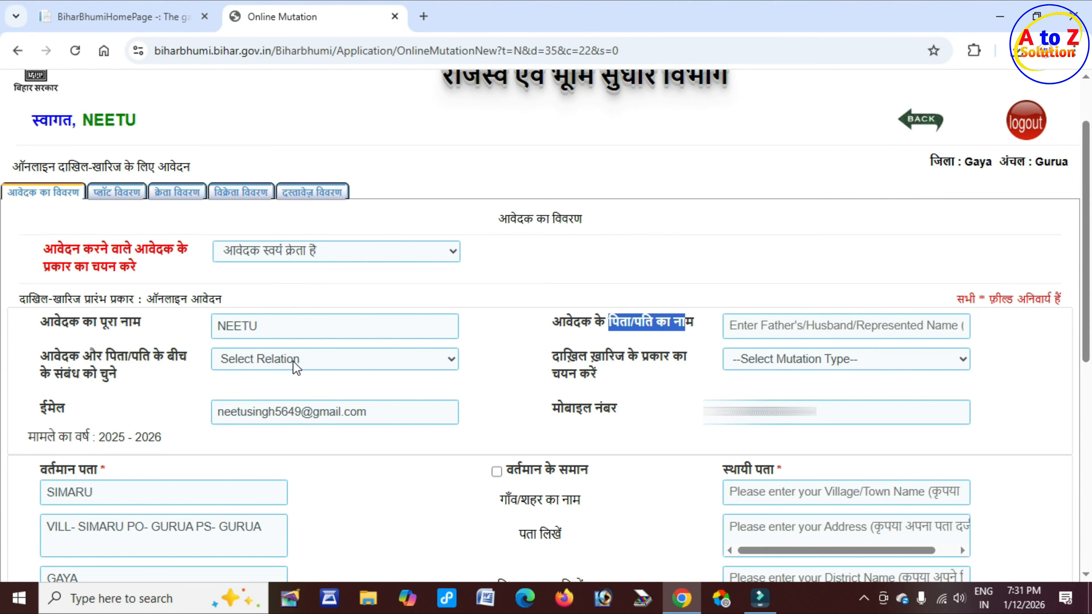
pyautogui.click(294, 359)
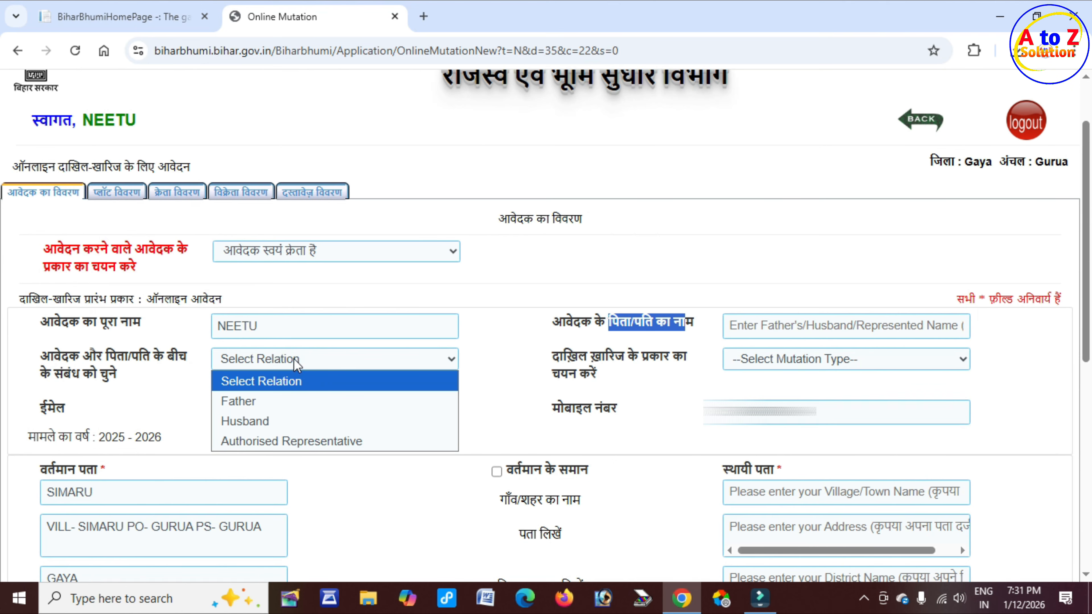
pyautogui.click(278, 402)
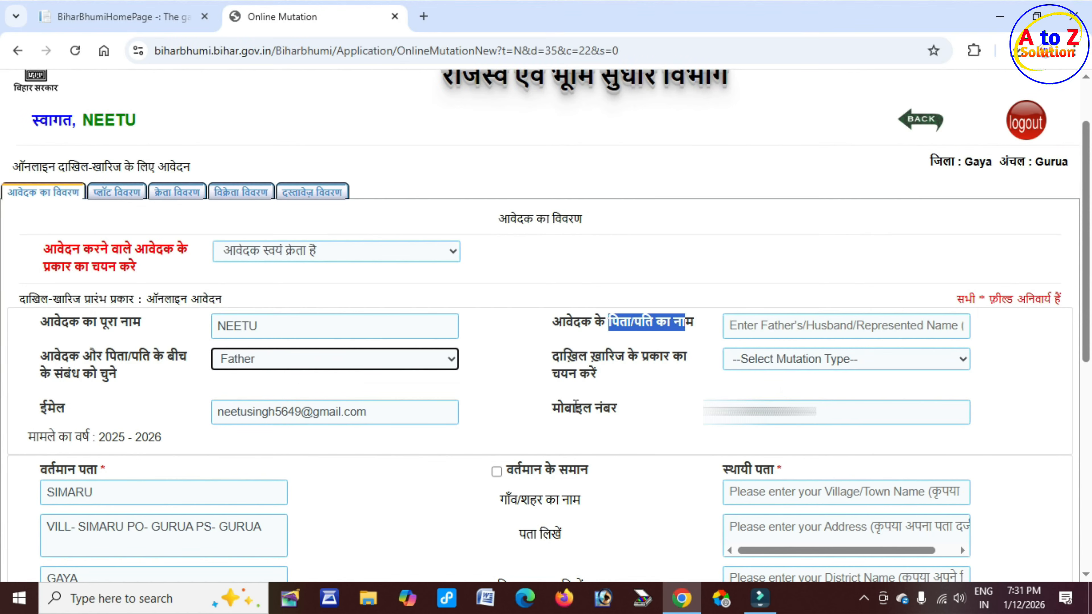
# Step: Choose Sale/Purchase as the mutation type
pyautogui.moveTo(552, 357); pyautogui.dragTo(690, 359)
pyautogui.click(807, 359)
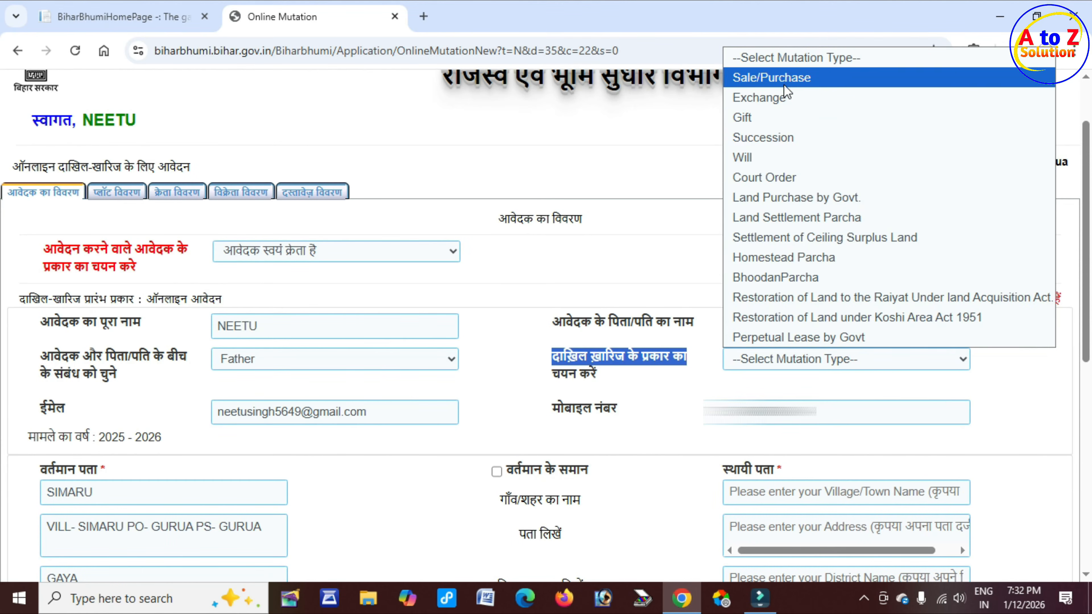
pyautogui.click(772, 78)
# Step: Check the applicant's email and mobile number fields
pyautogui.scroll(-2, 50, 329)
pyautogui.moveTo(50, 328); pyautogui.dragTo(64, 330)
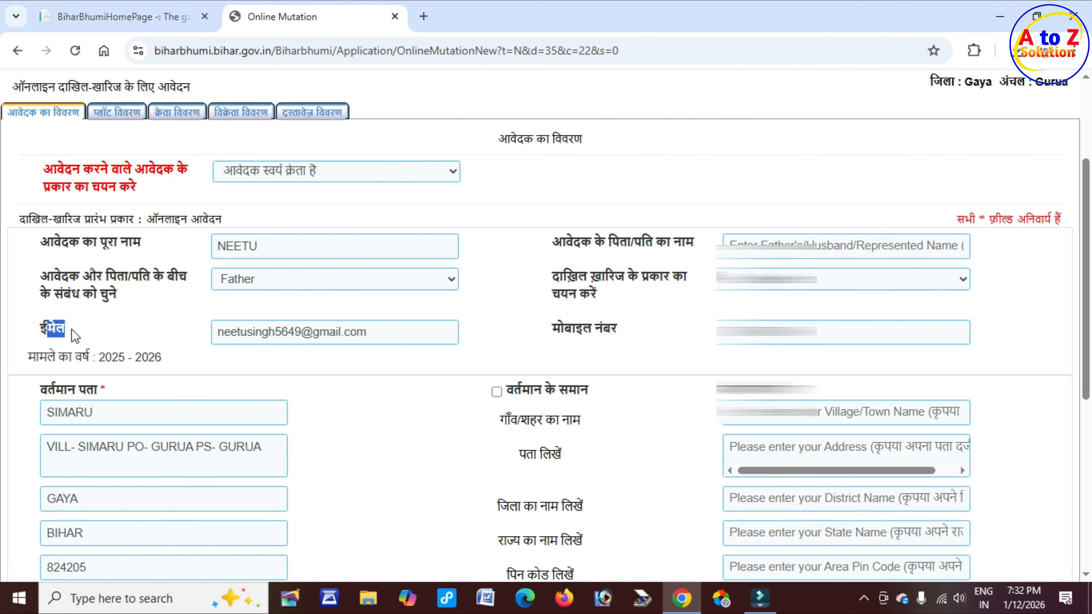
pyautogui.click(301, 331)
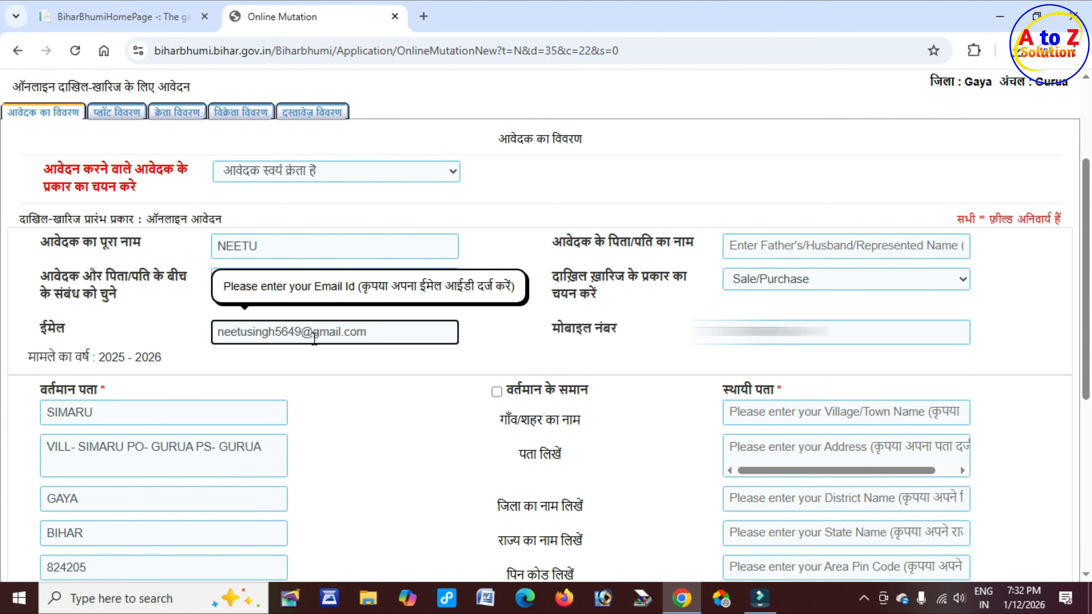
pyautogui.click(730, 332)
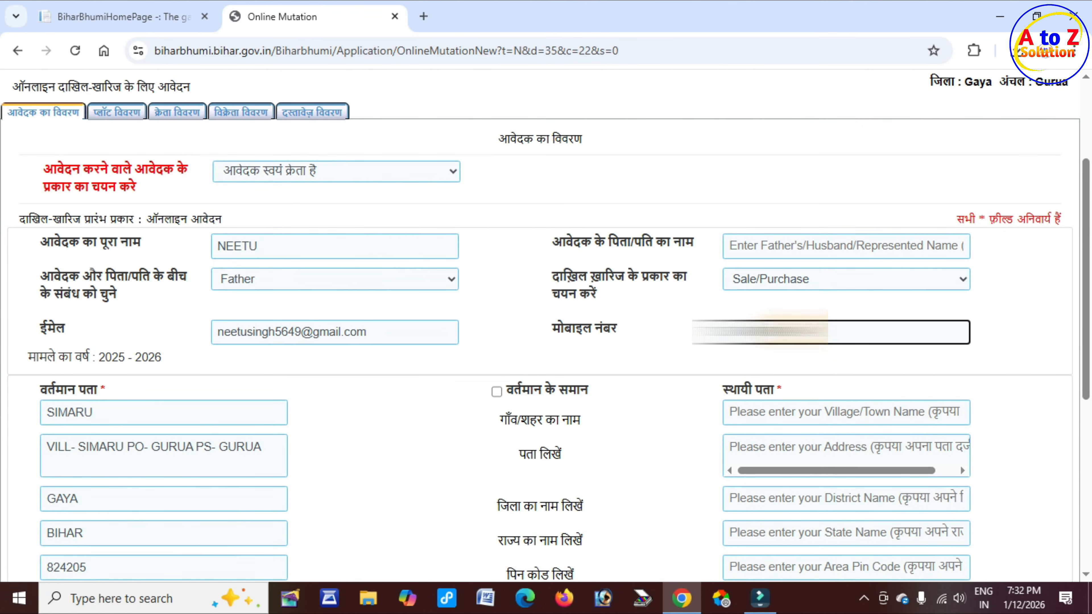
pyautogui.moveTo(804, 332); pyautogui.dragTo(726, 332)
pyautogui.scroll(-5, 13, 415)
pyautogui.moveTo(39, 97); pyautogui.dragTo(129, 107)
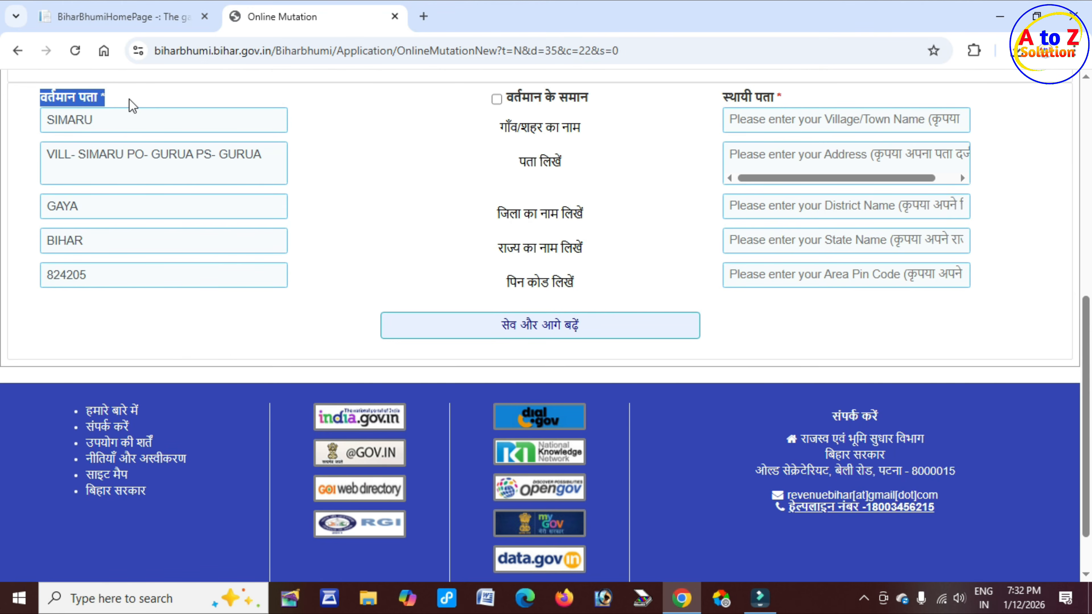
pyautogui.click(118, 122)
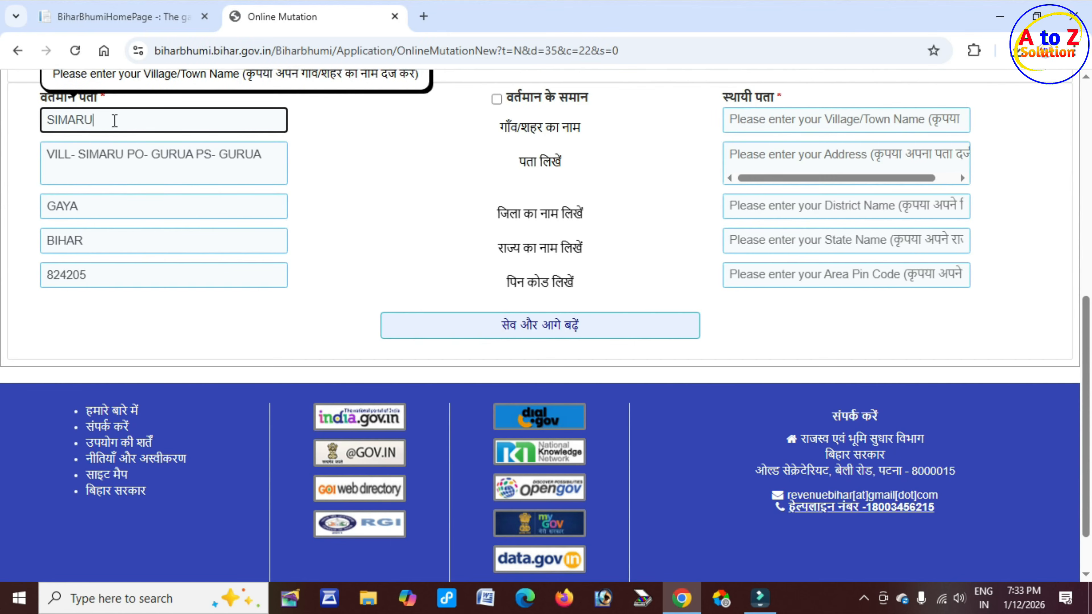
pyautogui.moveTo(152, 155); pyautogui.dragTo(253, 155)
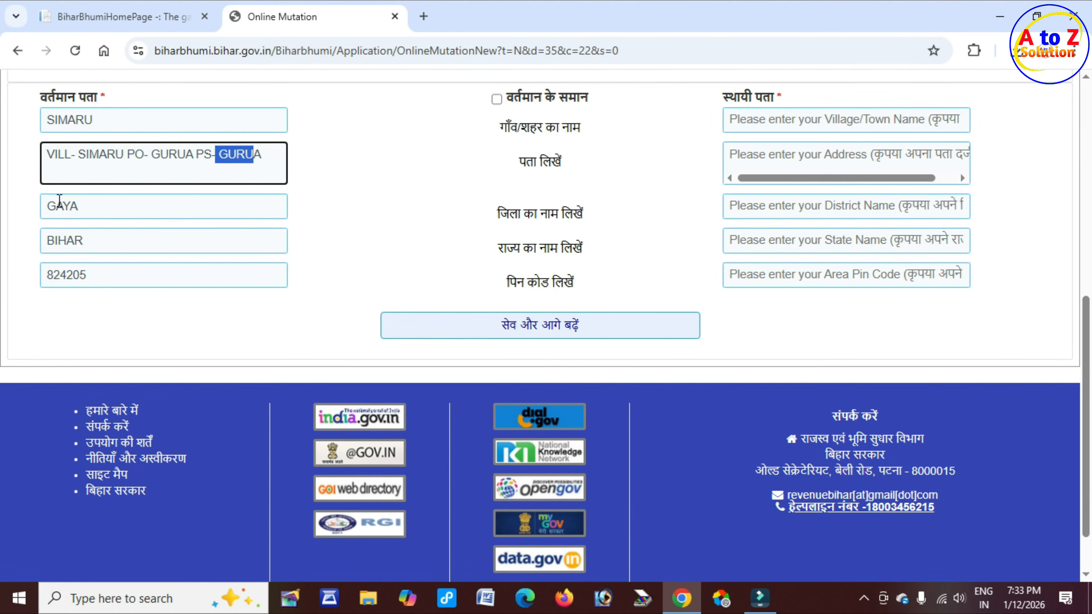
pyautogui.click(98, 206)
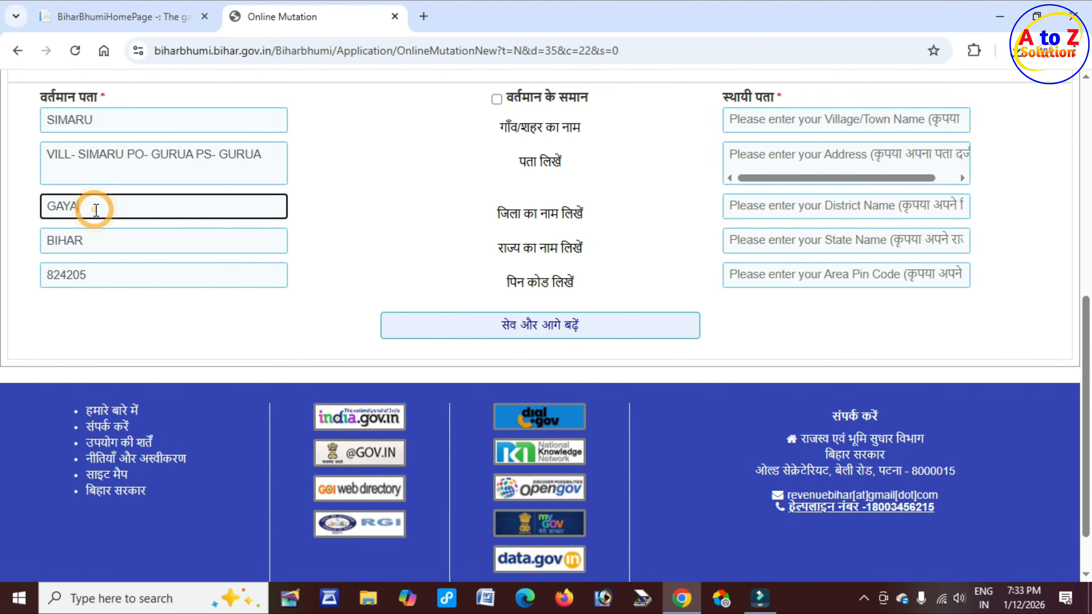
pyautogui.click(98, 241)
pyautogui.click(101, 280)
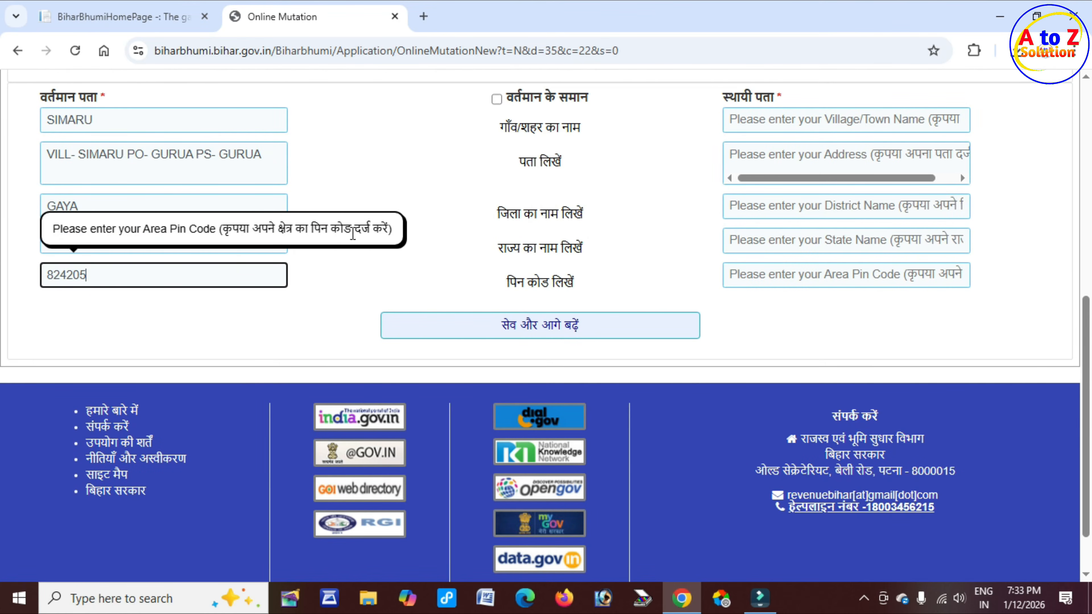
# Step: Tick 'वर्तमान के समान' to copy the present address into the permanent address
pyautogui.moveTo(723, 96); pyautogui.dragTo(779, 95)
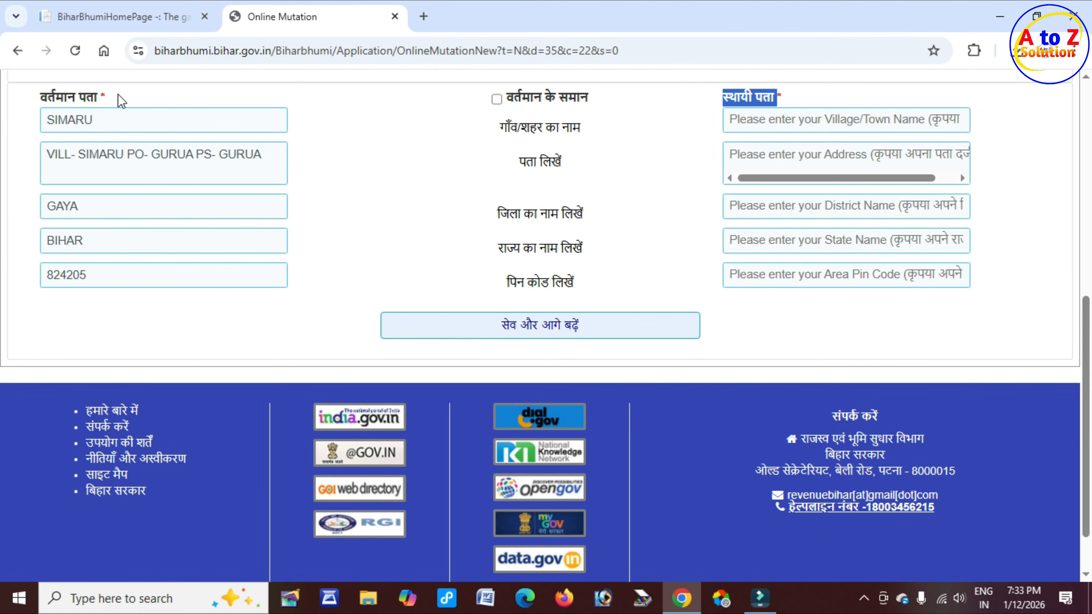
pyautogui.moveTo(48, 96); pyautogui.dragTo(114, 98)
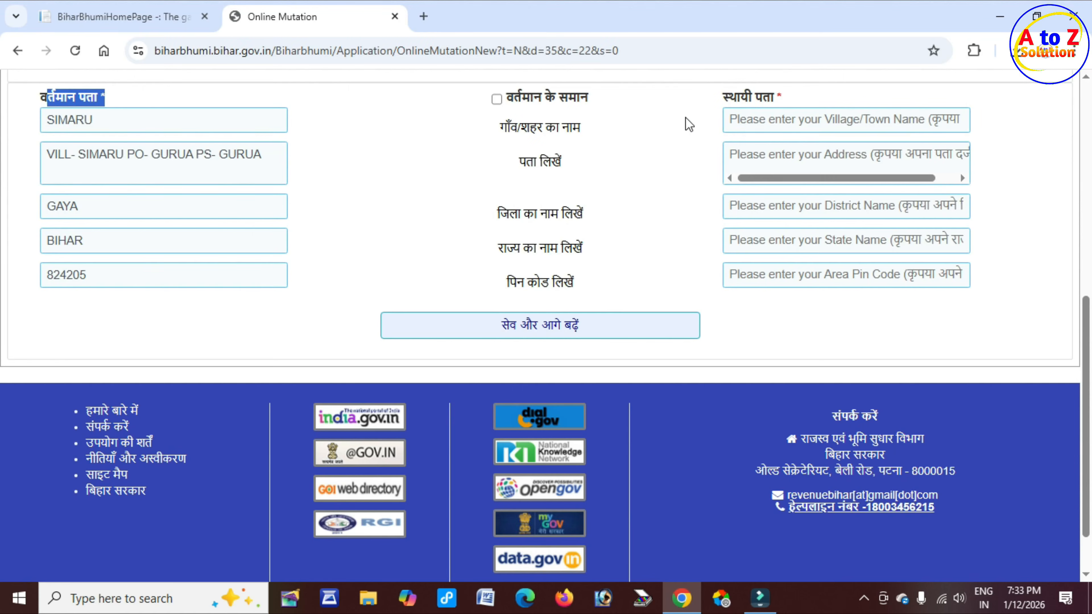
pyautogui.moveTo(722, 97); pyautogui.dragTo(782, 97)
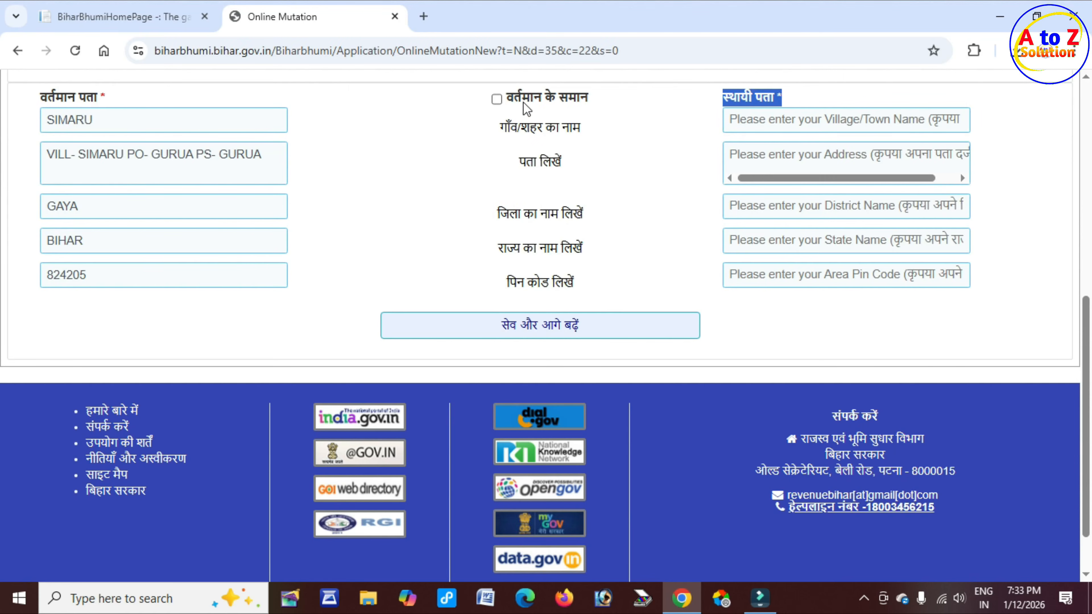
pyautogui.moveTo(523, 102); pyautogui.dragTo(588, 96)
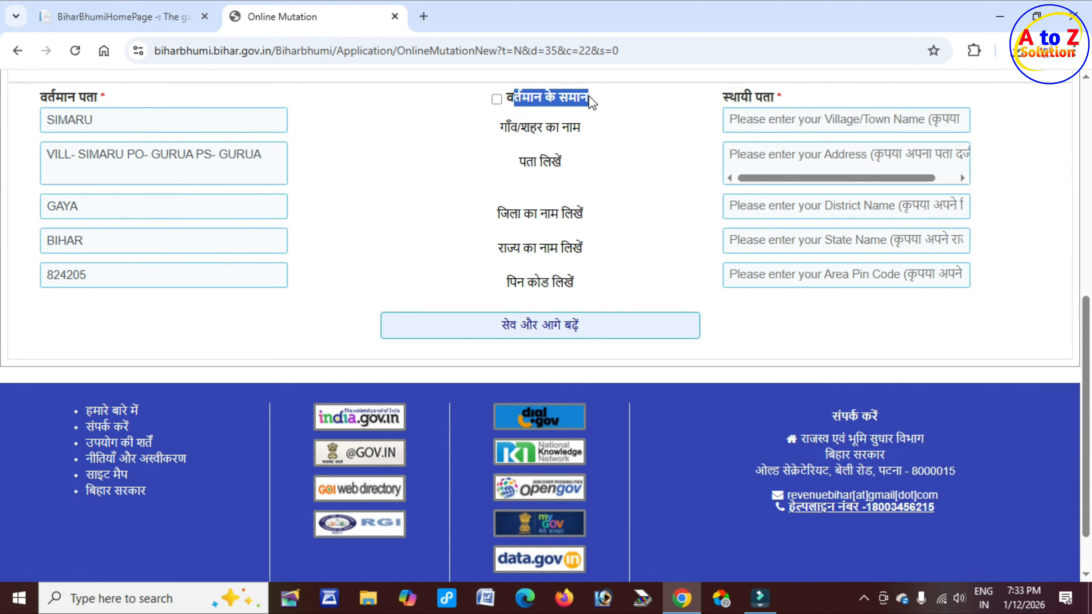
pyautogui.click(497, 100)
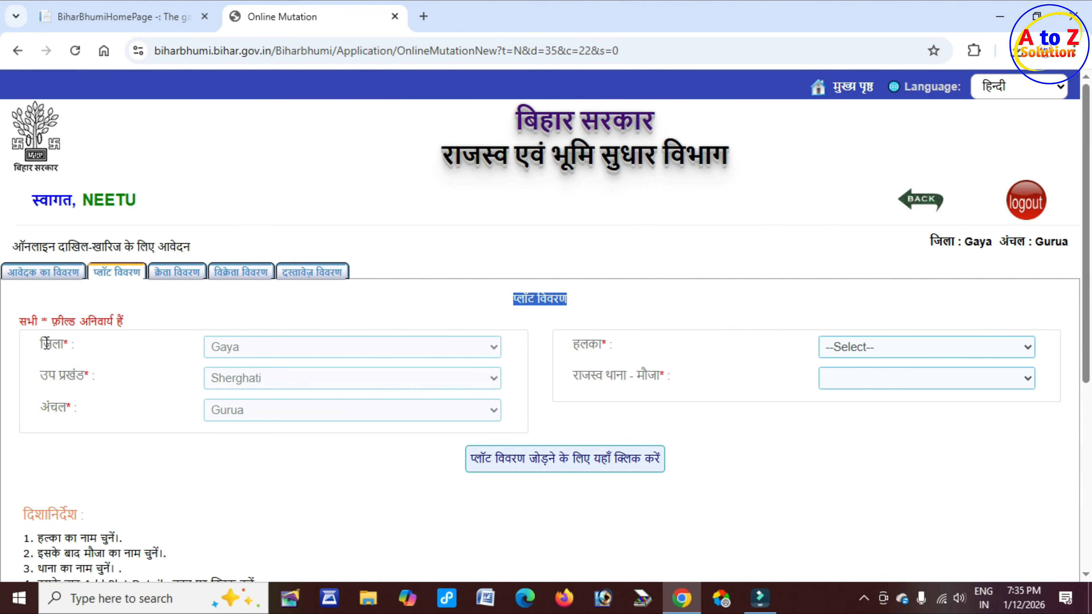
# Step: Review the prefilled plot location Gaya, Sherghati, Gurua and the empty halka and mauja fields
pyautogui.moveTo(46, 343); pyautogui.dragTo(76, 345)
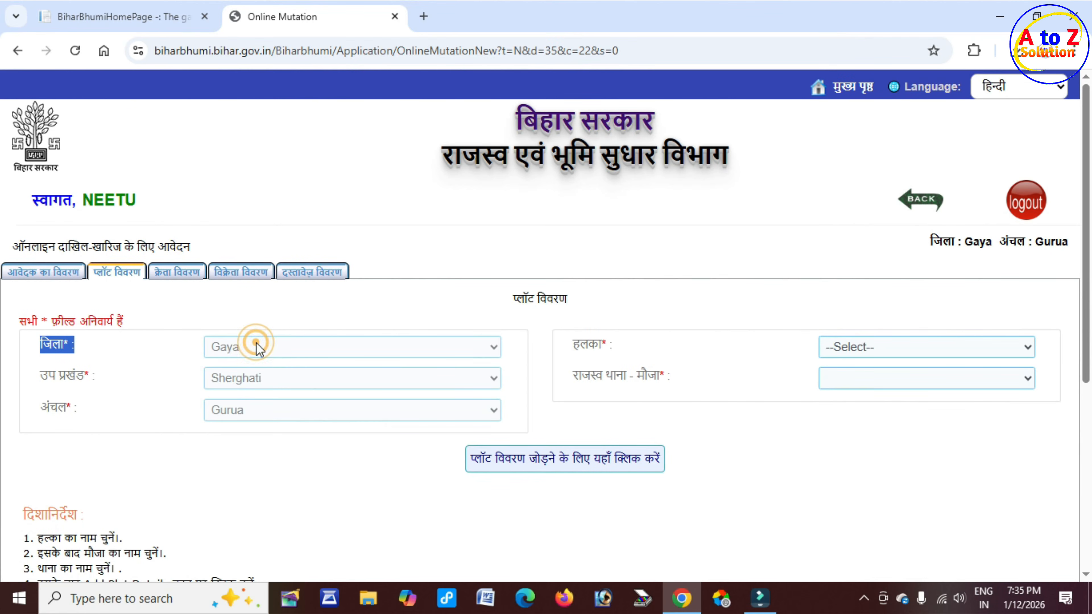
pyautogui.moveTo(40, 377); pyautogui.dragTo(86, 377)
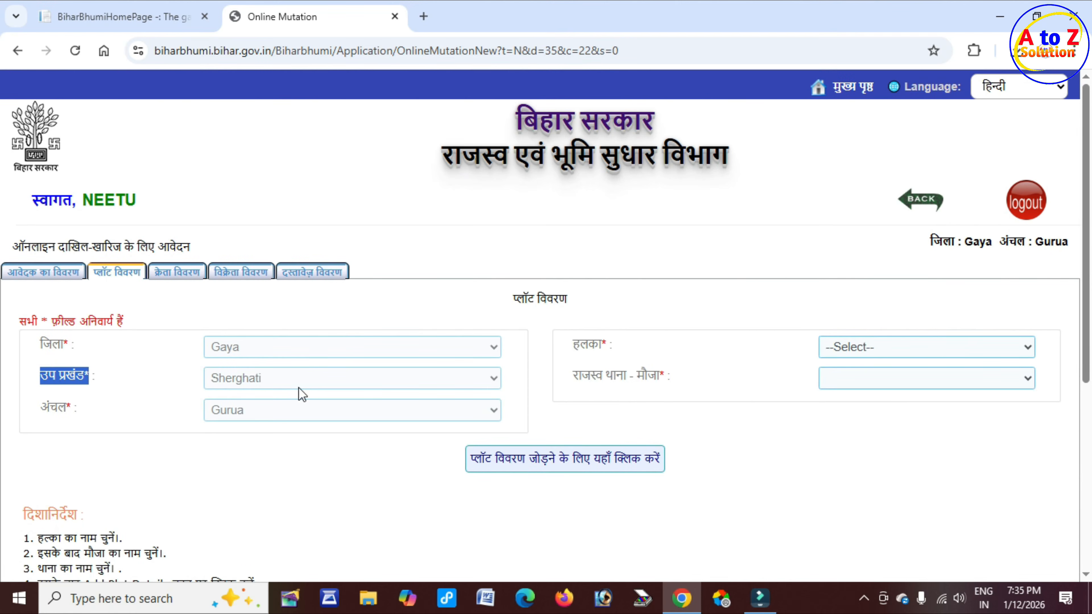
pyautogui.moveTo(39, 408); pyautogui.dragTo(74, 409)
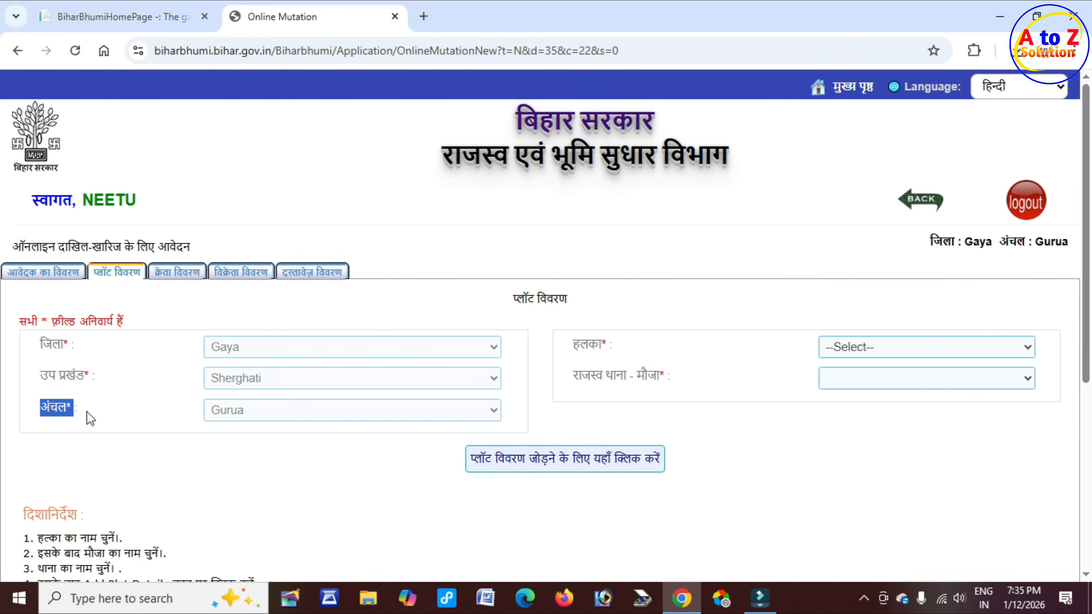
pyautogui.moveTo(573, 344); pyautogui.dragTo(612, 346)
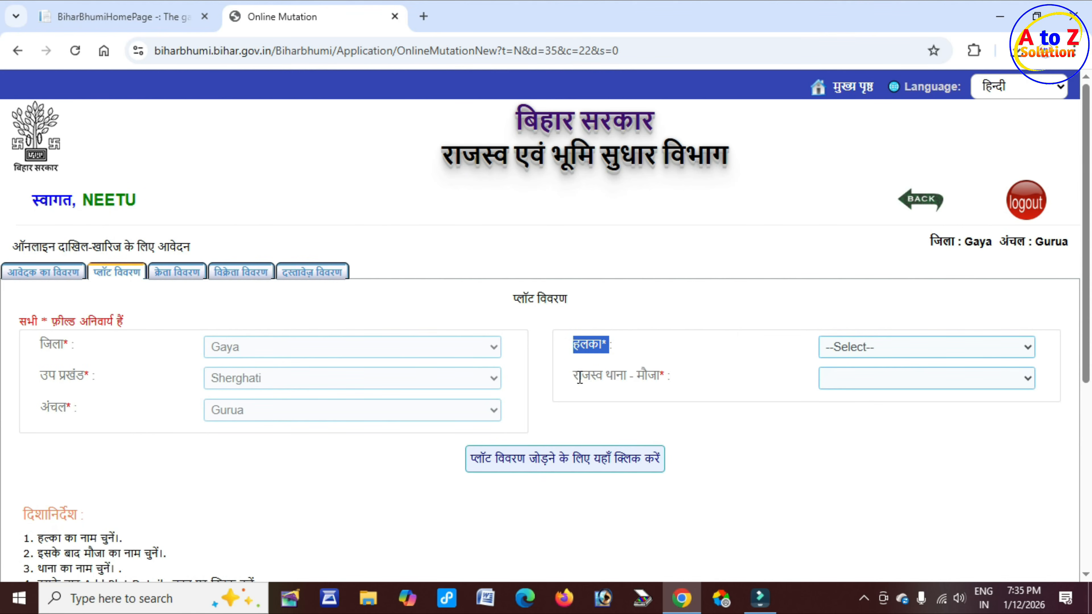
pyautogui.moveTo(581, 379); pyautogui.dragTo(662, 377)
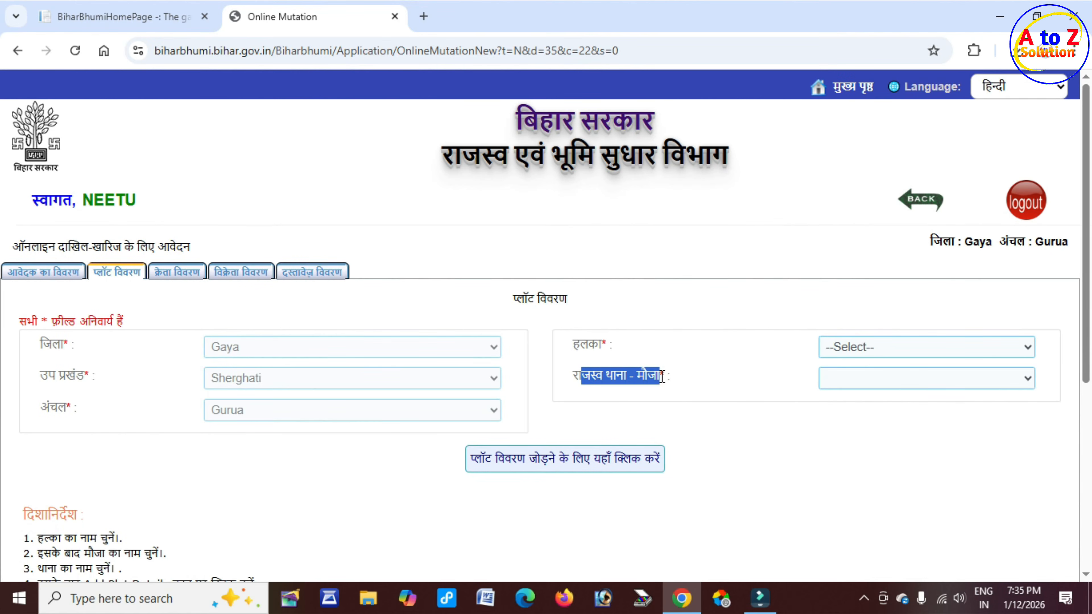
# Step: Choose halka सिमारू and mauja नबाबचक(619), then start adding plot details
pyautogui.click(873, 346)
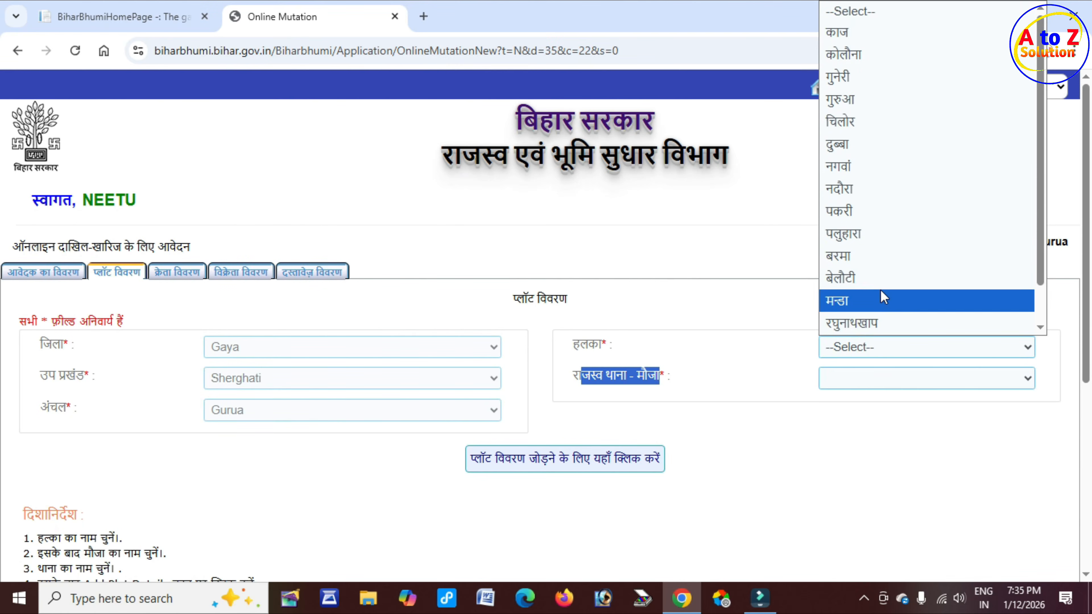
pyautogui.scroll(-1, 883, 302)
pyautogui.click(882, 322)
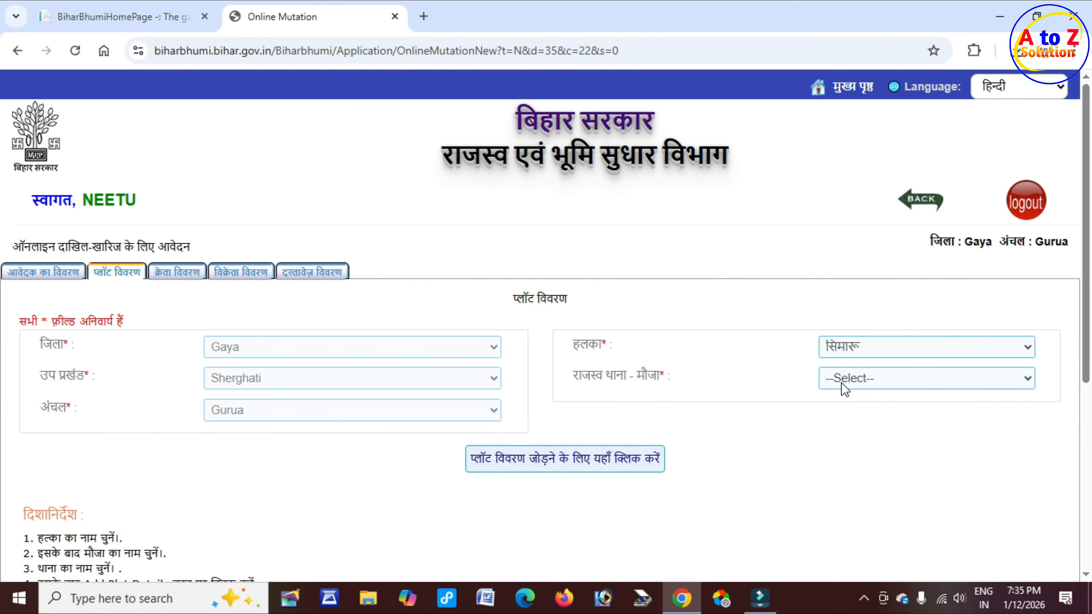
pyautogui.click(866, 382)
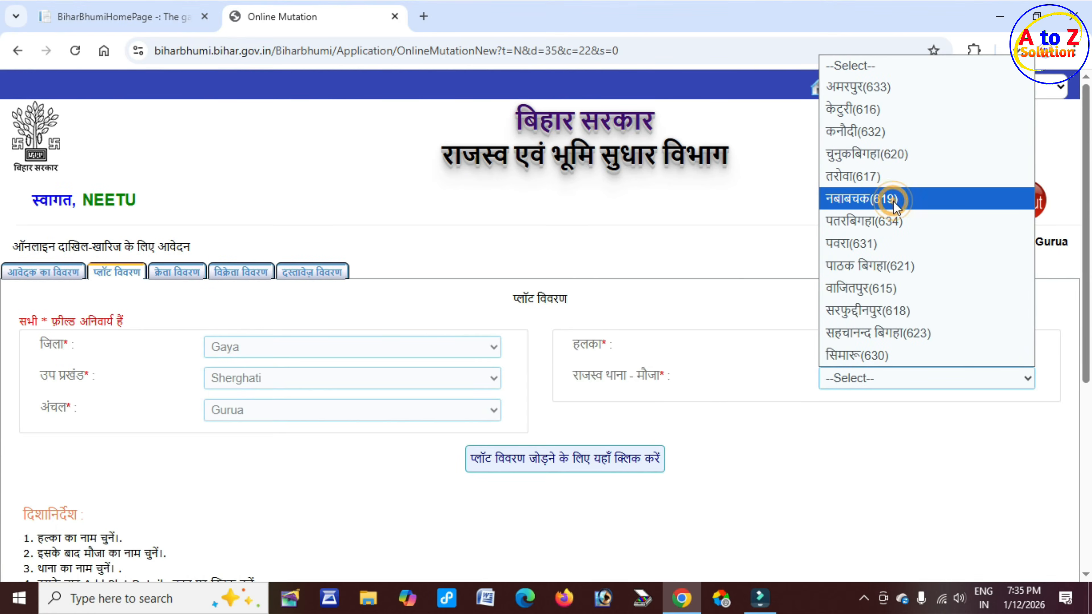
pyautogui.click(877, 201)
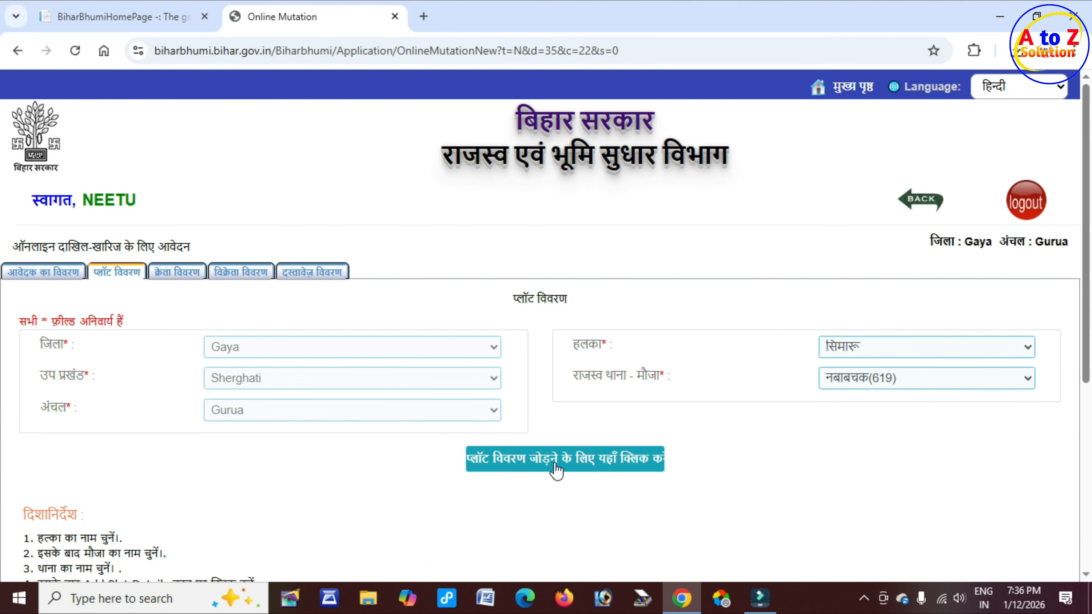
pyautogui.click(608, 462)
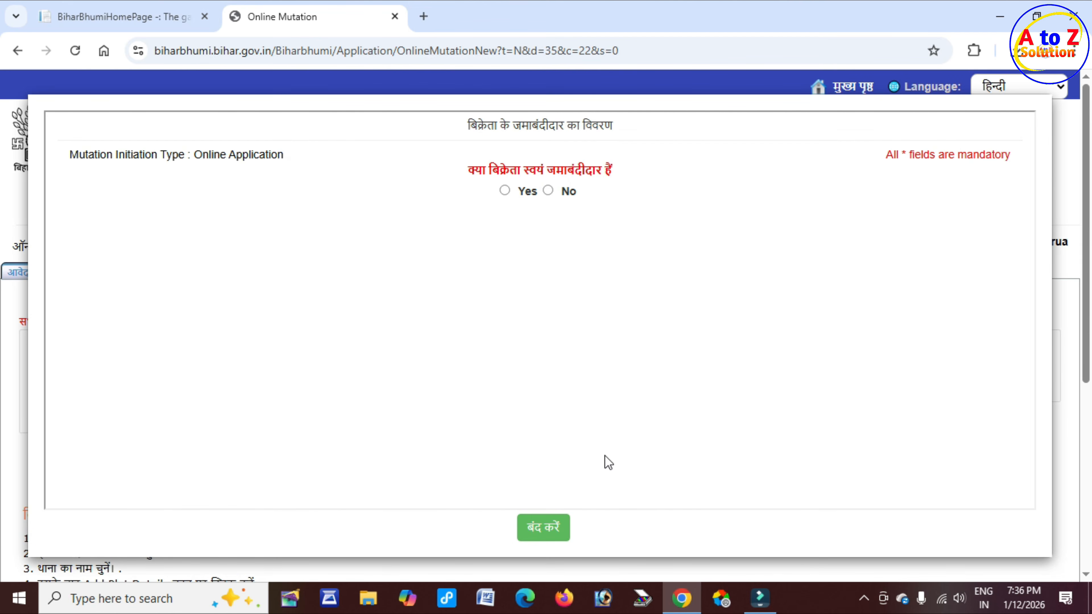
pyautogui.moveTo(468, 126); pyautogui.dragTo(634, 134)
pyautogui.click(627, 242)
pyautogui.moveTo(471, 171); pyautogui.dragTo(613, 168)
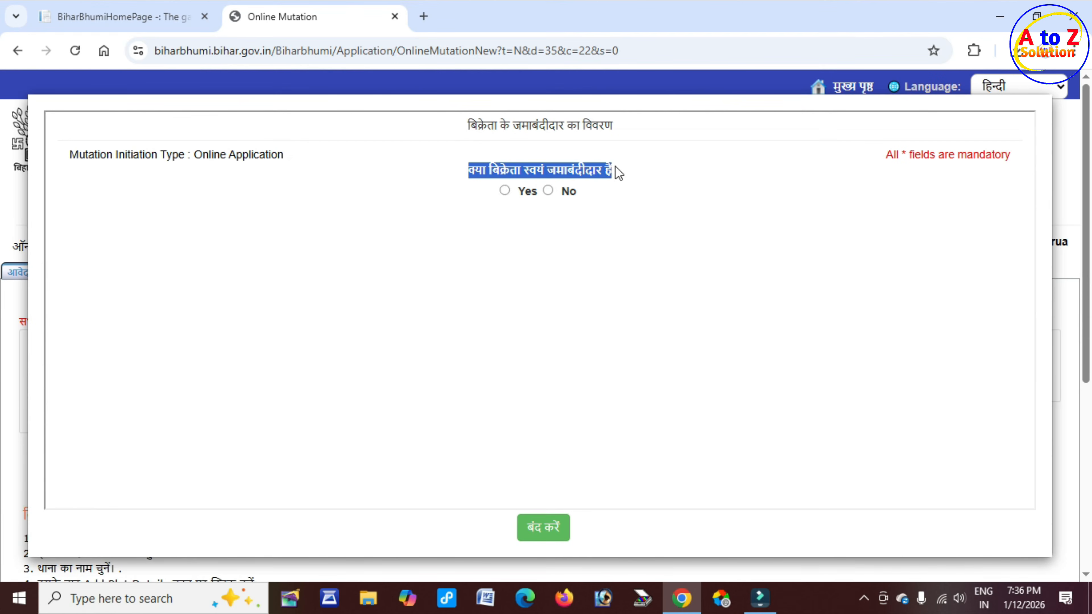
pyautogui.click(505, 191)
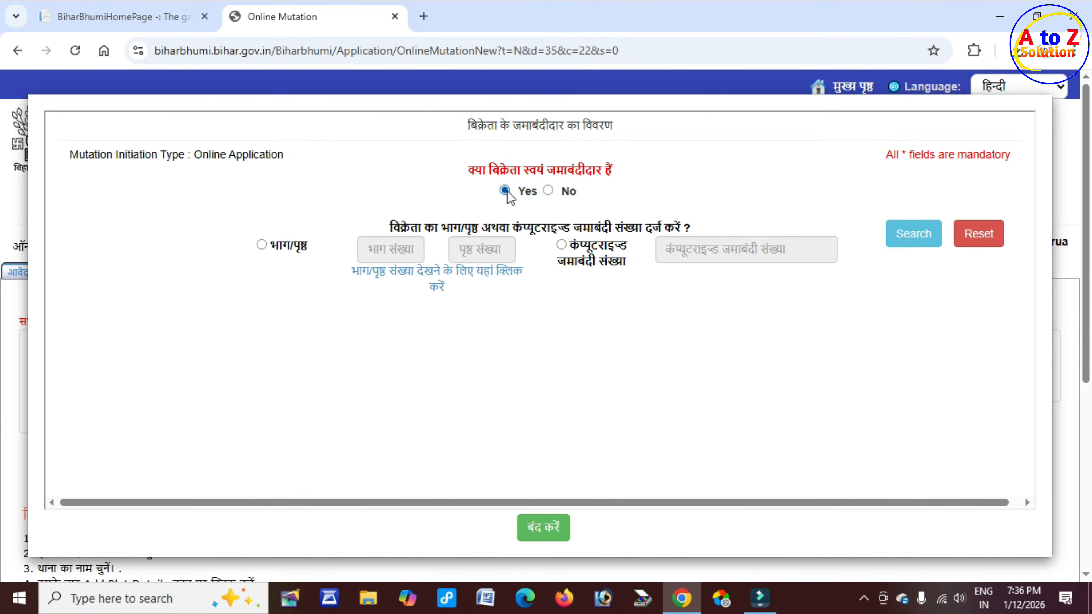
pyautogui.click(551, 191)
pyautogui.moveTo(432, 228); pyautogui.dragTo(649, 229)
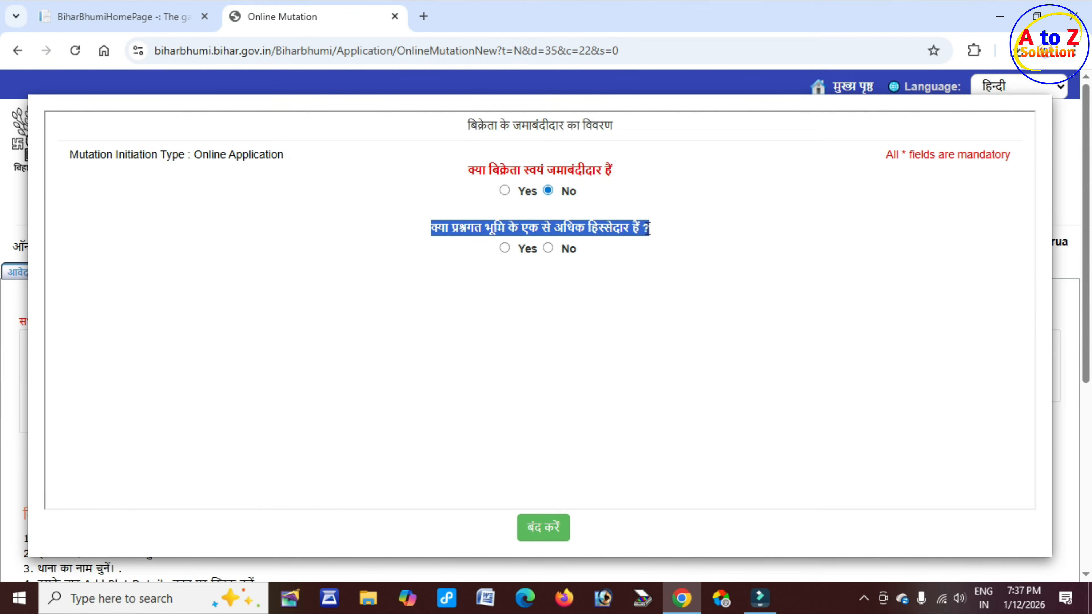
pyautogui.click(504, 247)
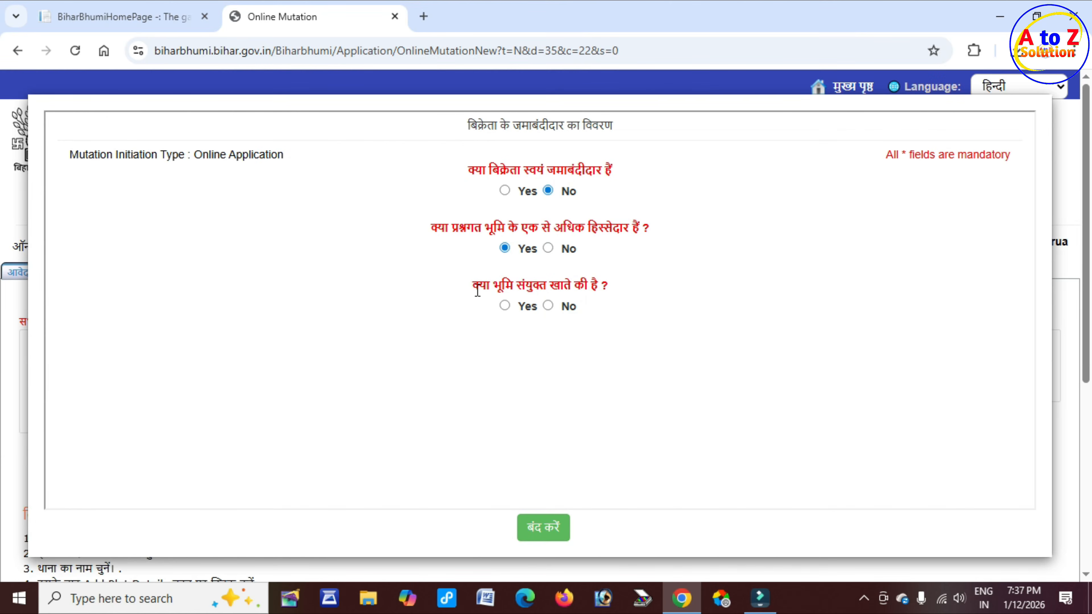
pyautogui.moveTo(475, 287); pyautogui.dragTo(591, 288)
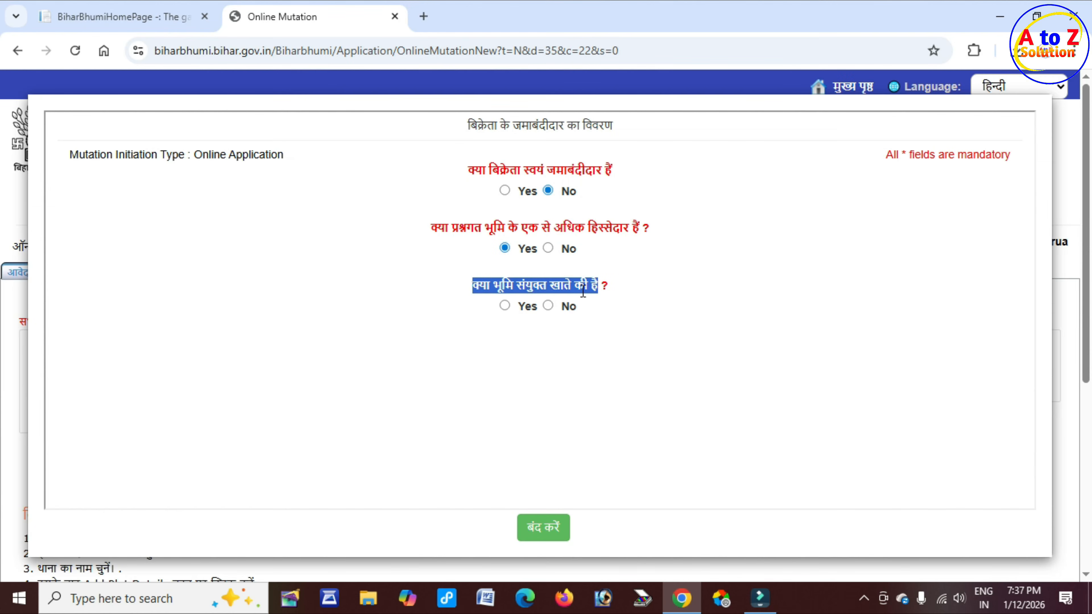
pyautogui.click(504, 306)
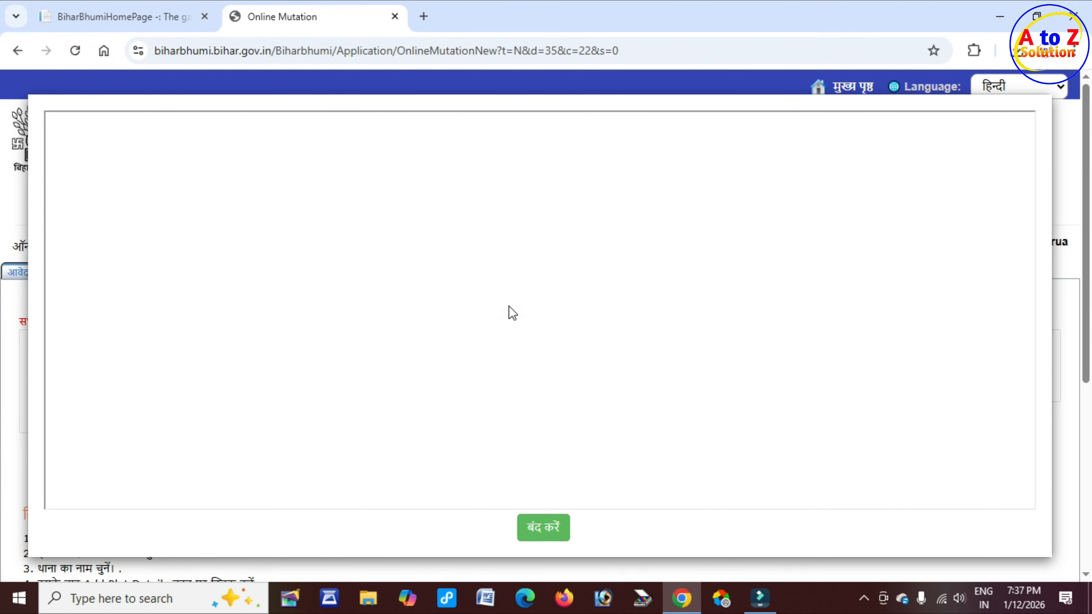
pyautogui.scroll(-2, 301, 301)
pyautogui.moveTo(86, 293); pyautogui.dragTo(326, 288)
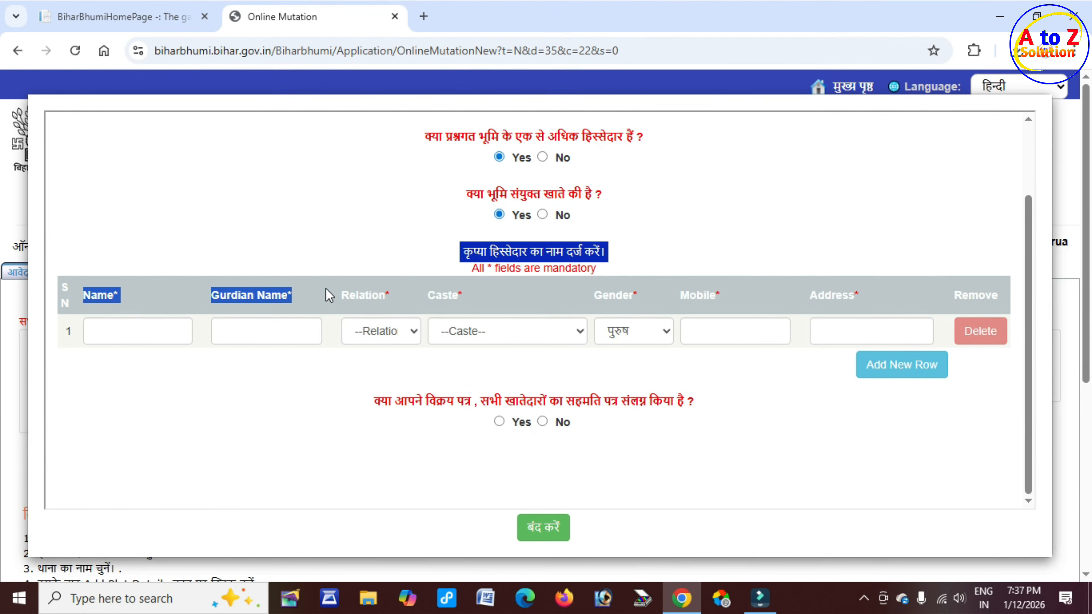
pyautogui.scroll(2, 588, 316)
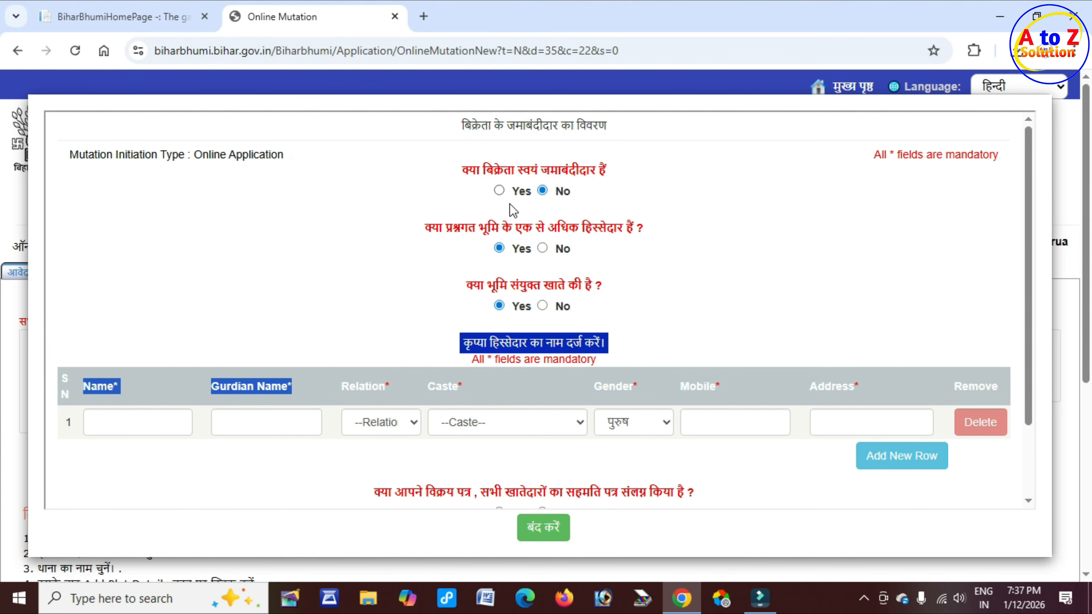
pyautogui.click(499, 191)
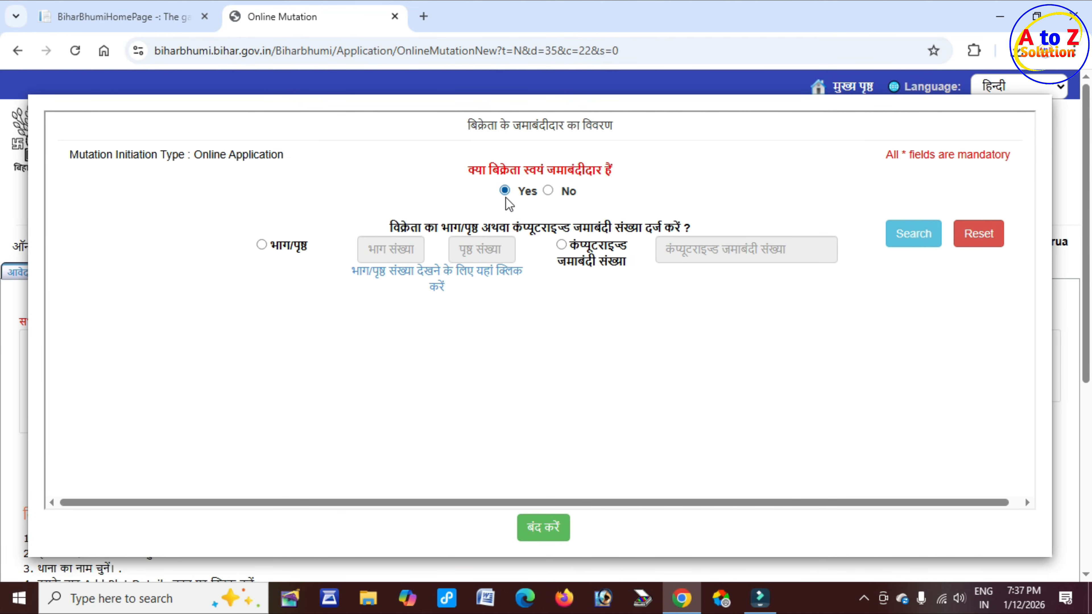
pyautogui.moveTo(401, 228); pyautogui.dragTo(699, 231)
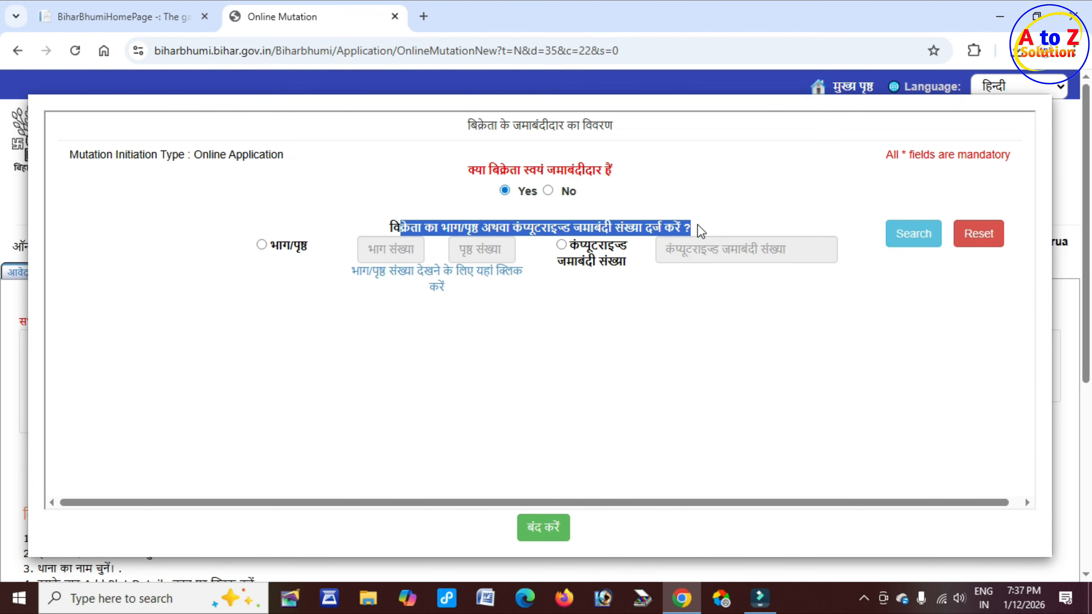
pyautogui.click(571, 282)
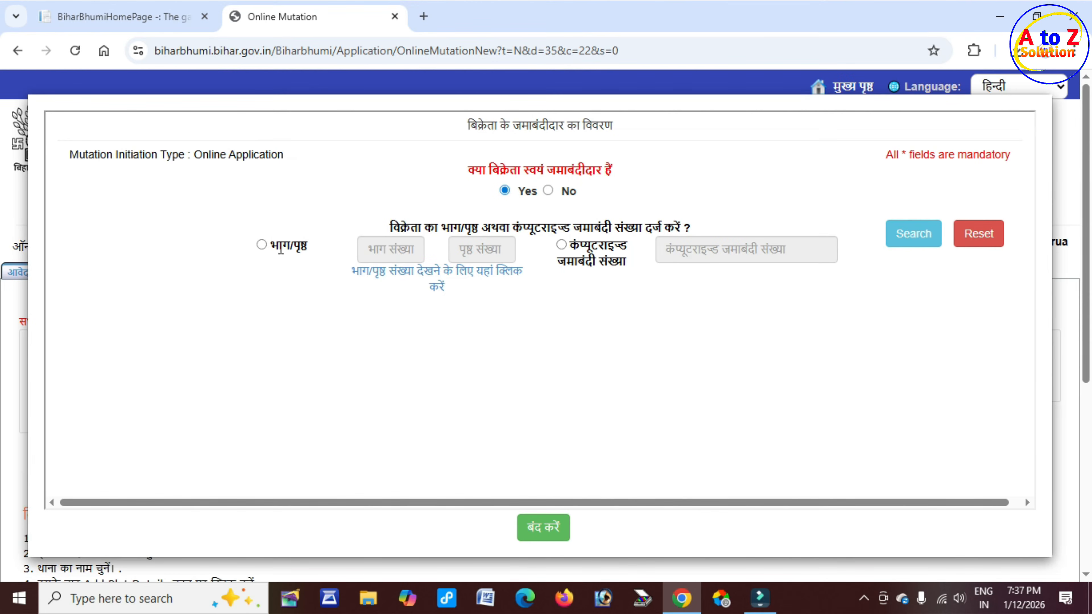
pyautogui.moveTo(281, 250); pyautogui.dragTo(313, 253)
pyautogui.moveTo(570, 246); pyautogui.dragTo(625, 261)
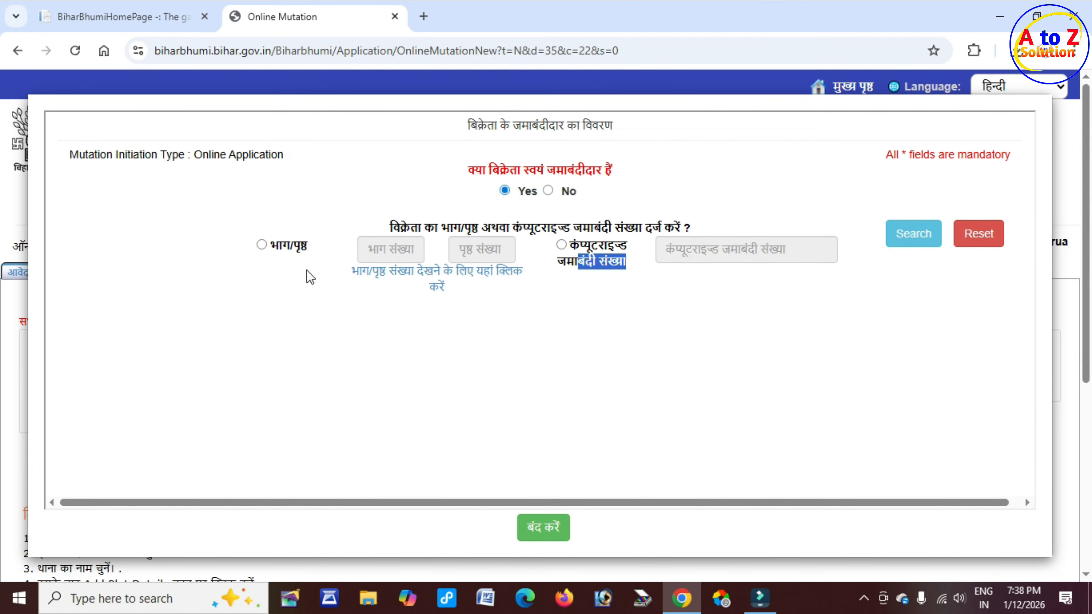
pyautogui.moveTo(277, 253); pyautogui.dragTo(304, 247)
pyautogui.click(304, 246)
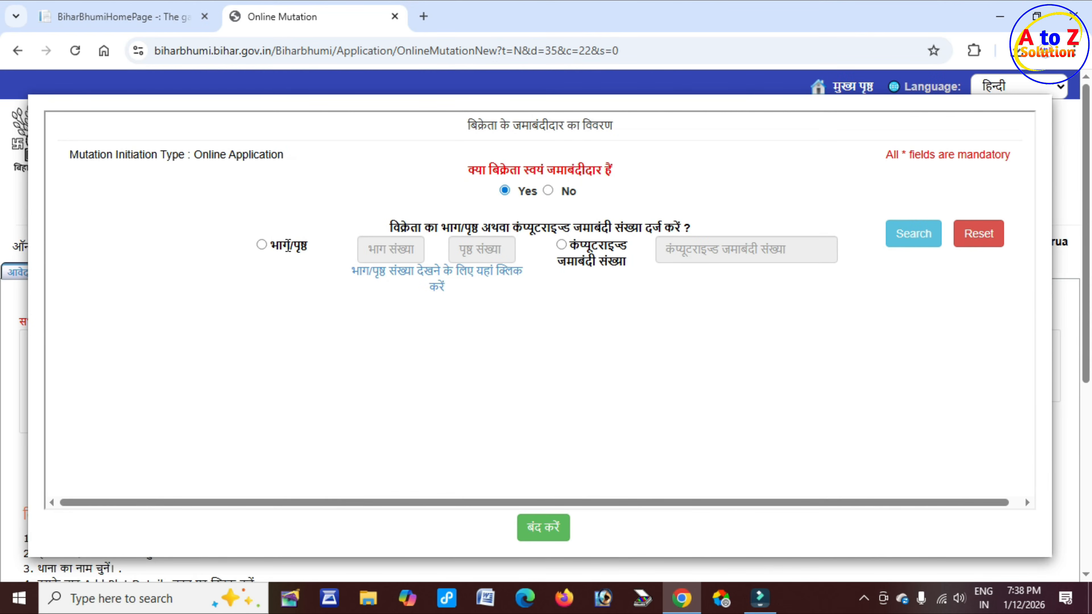
pyautogui.doubleClick(288, 246)
pyautogui.click(287, 246)
pyautogui.doubleClick(288, 245)
# Step: From the home page tab, open 'जमाबंदी पंजी देखें' in a new tab
pyautogui.click(146, 18)
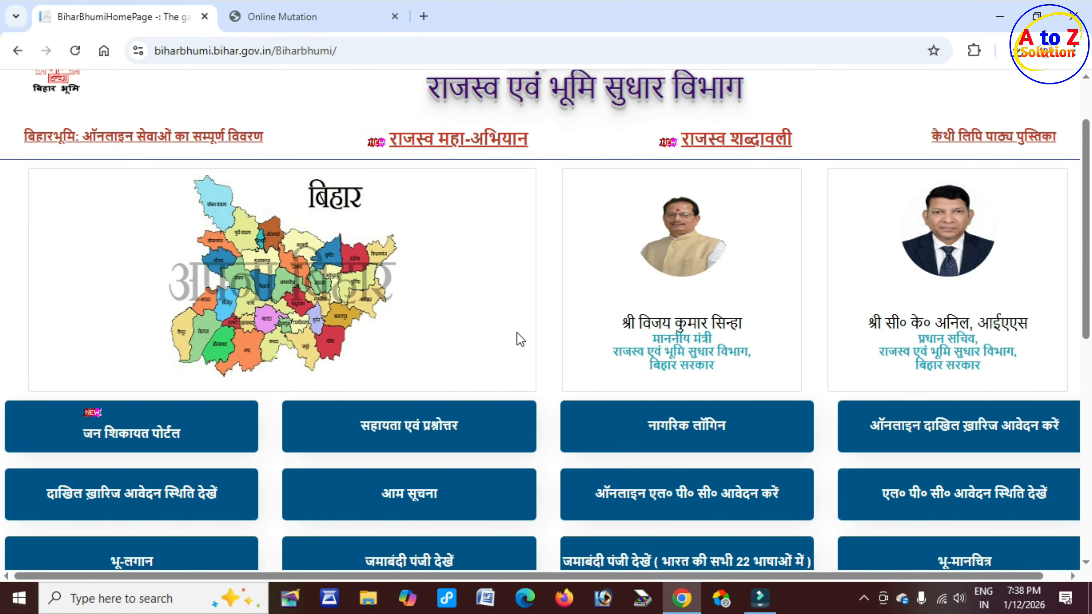
pyautogui.scroll(-5, 570, 358)
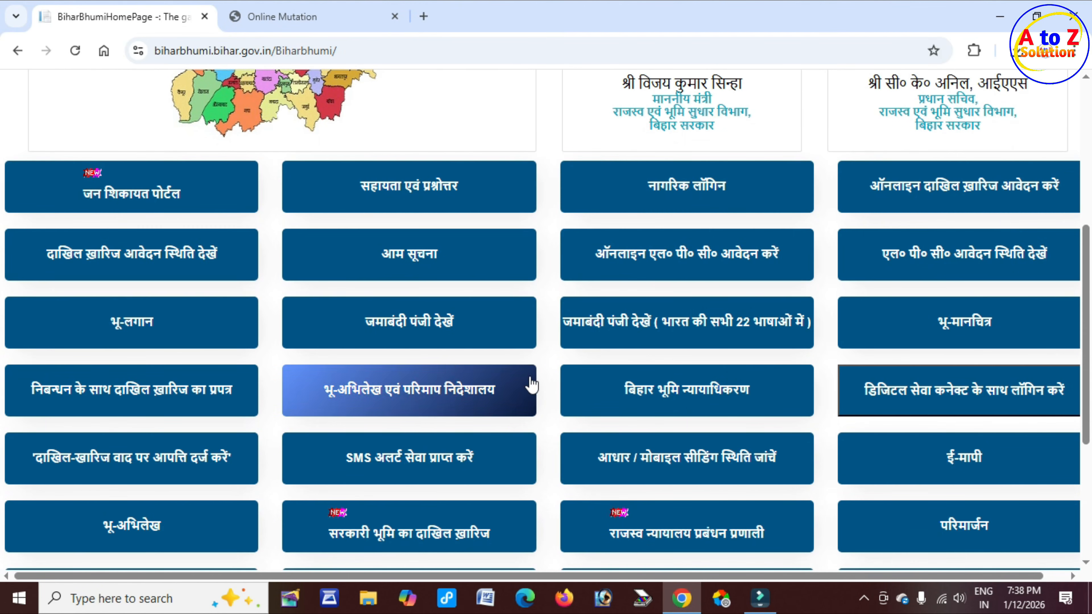
pyautogui.click(459, 323)
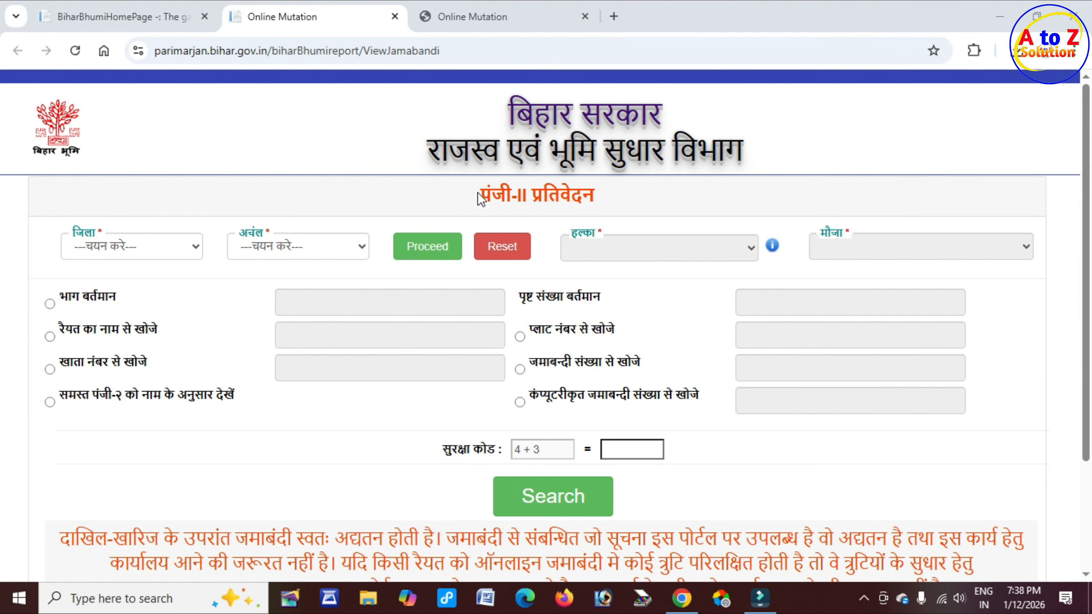
# Step: Set district Gaya, anchal Gurua, halka सिमारू and mauza नबाबचक - 619
pyautogui.moveTo(478, 197); pyautogui.dragTo(607, 202)
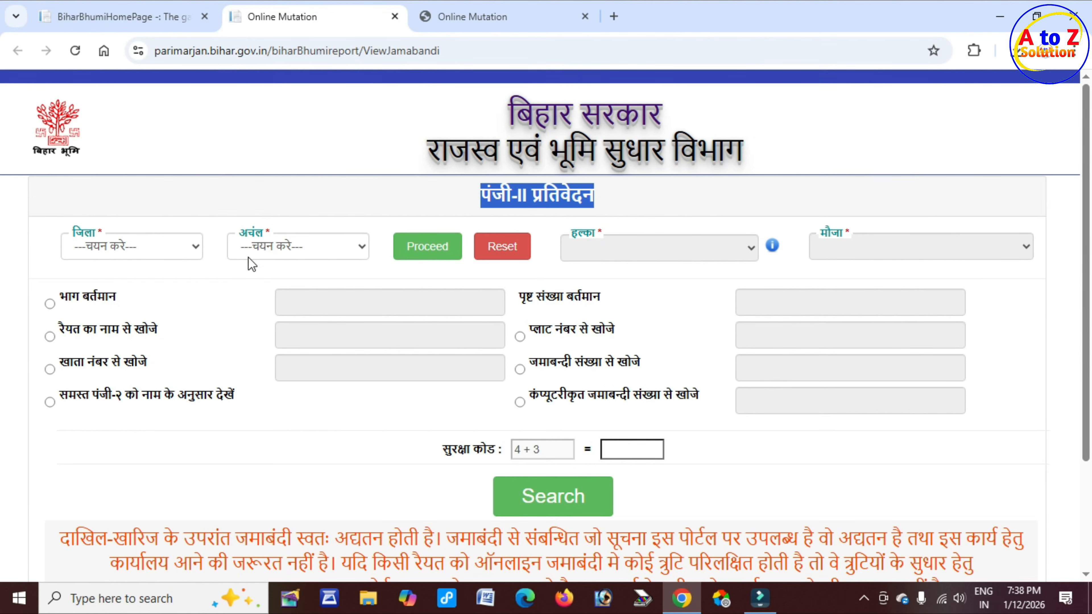
pyautogui.click(126, 248)
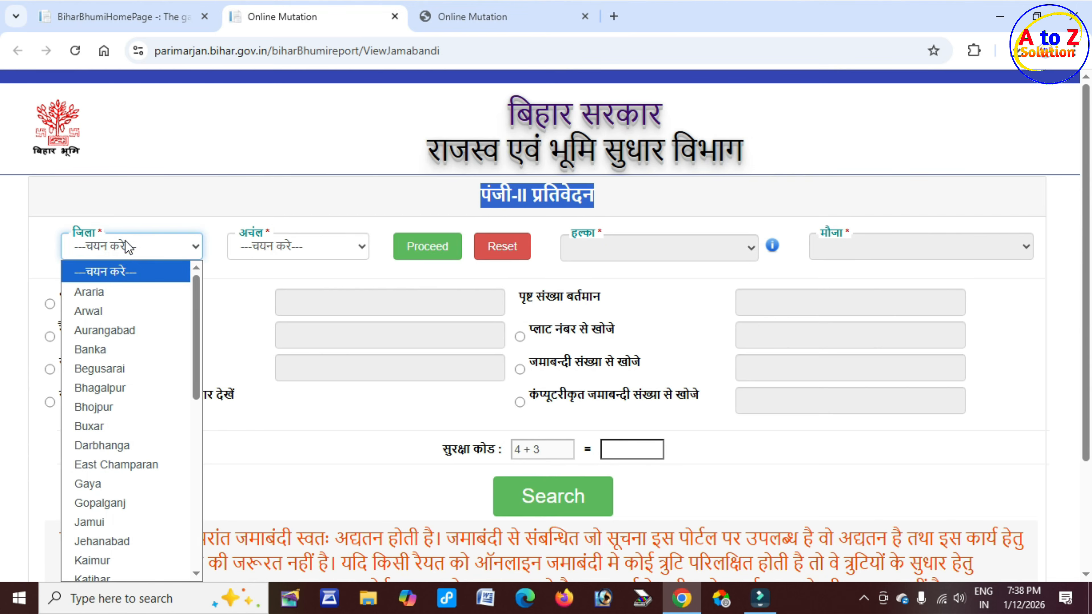
pyautogui.click(115, 484)
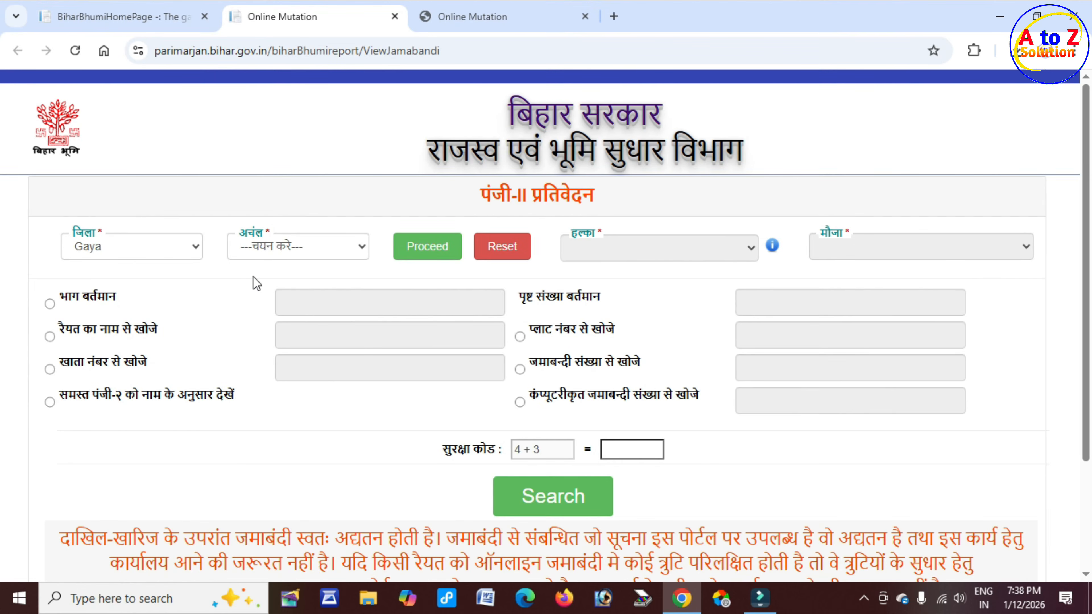
pyautogui.click(280, 246)
pyautogui.click(257, 503)
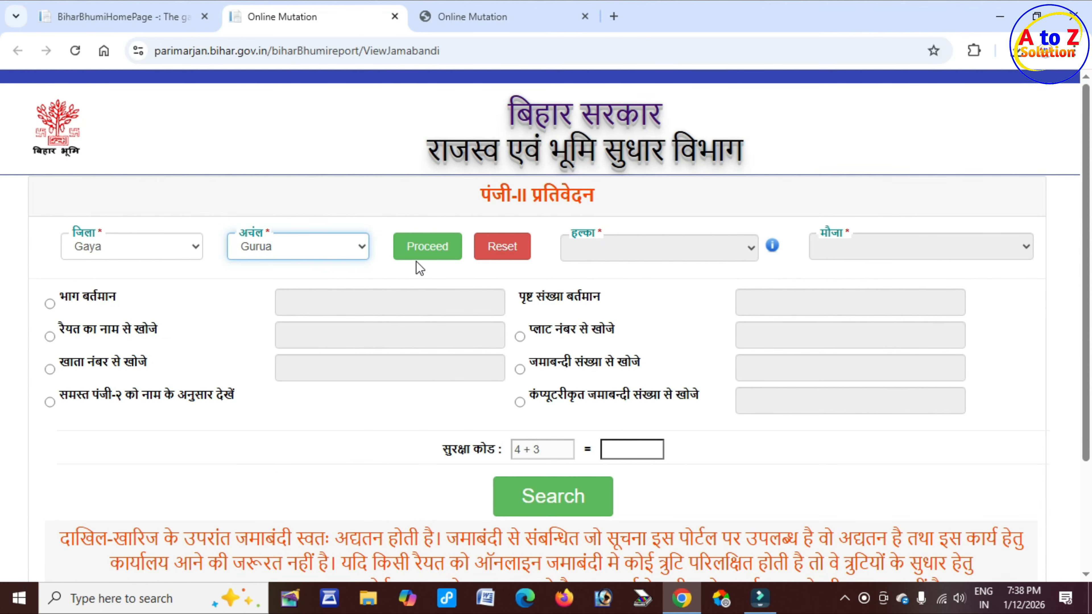
pyautogui.click(420, 254)
pyautogui.click(640, 249)
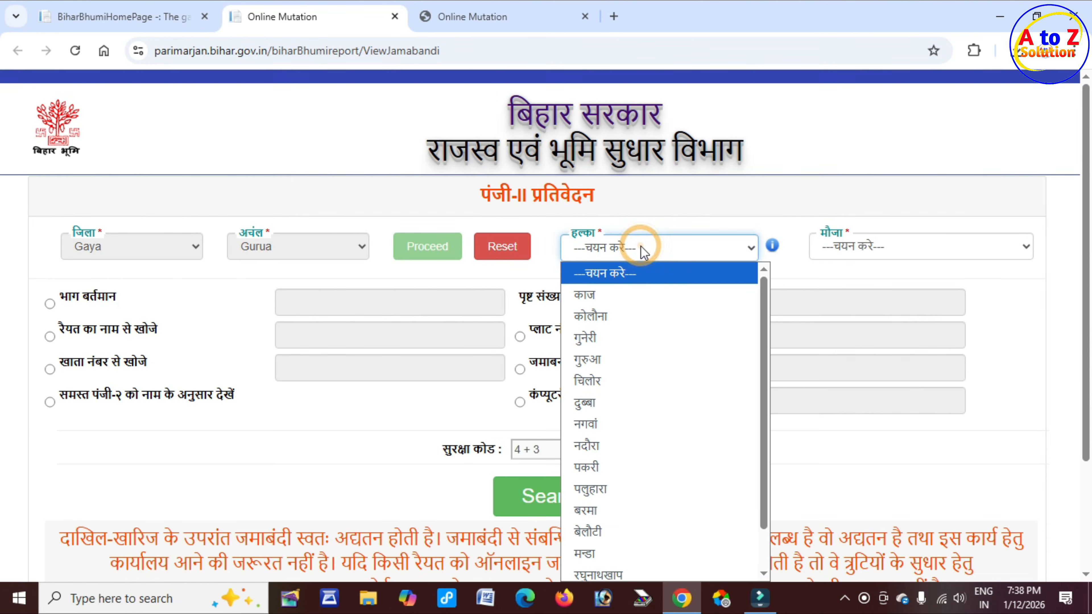
pyautogui.scroll(-3, 638, 419)
pyautogui.click(629, 568)
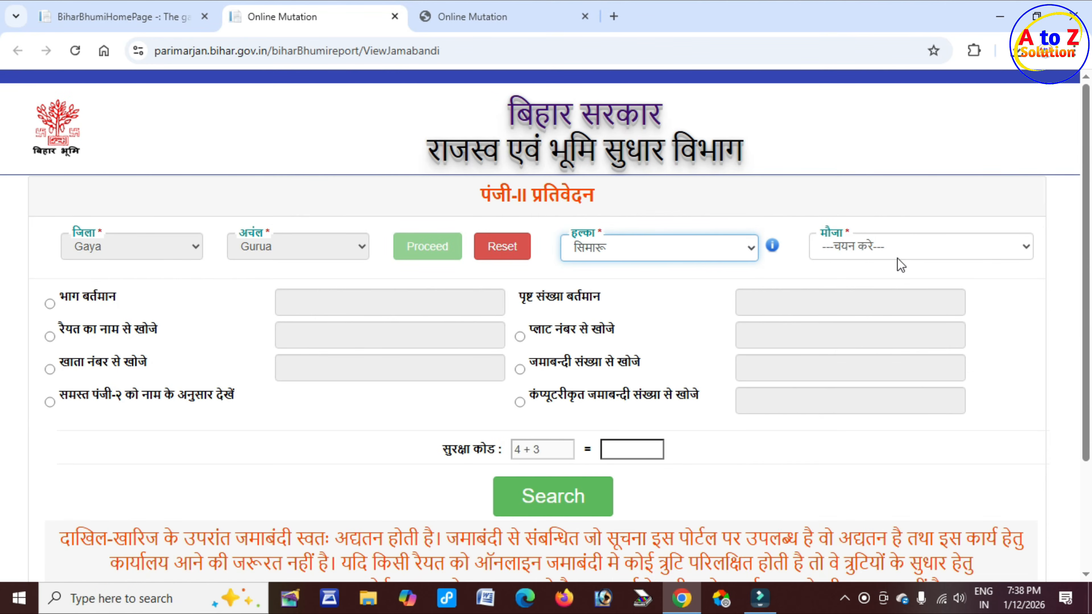
pyautogui.click(889, 246)
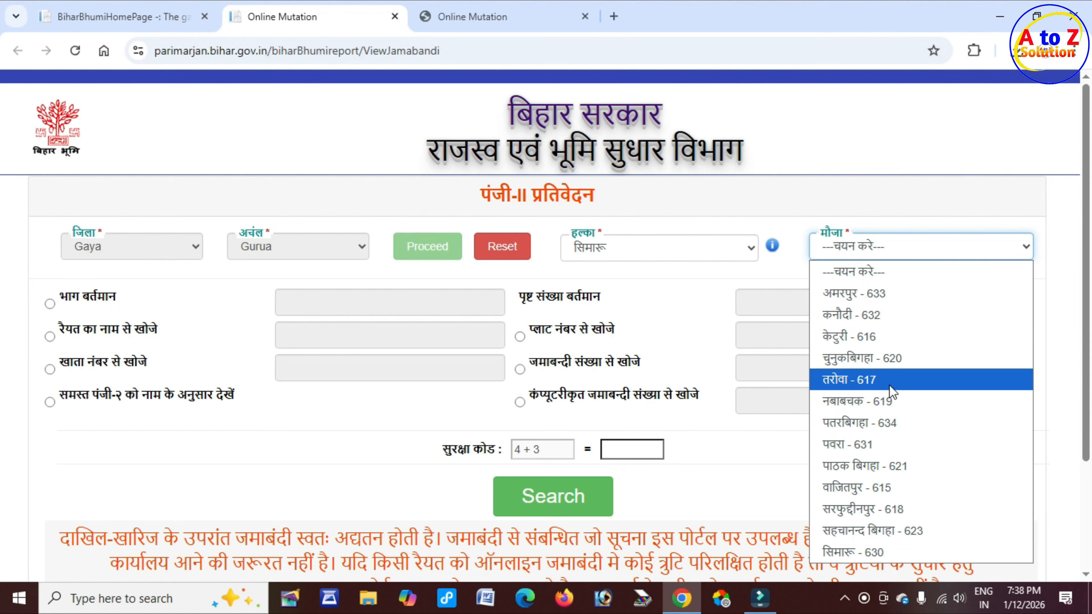
pyautogui.click(897, 402)
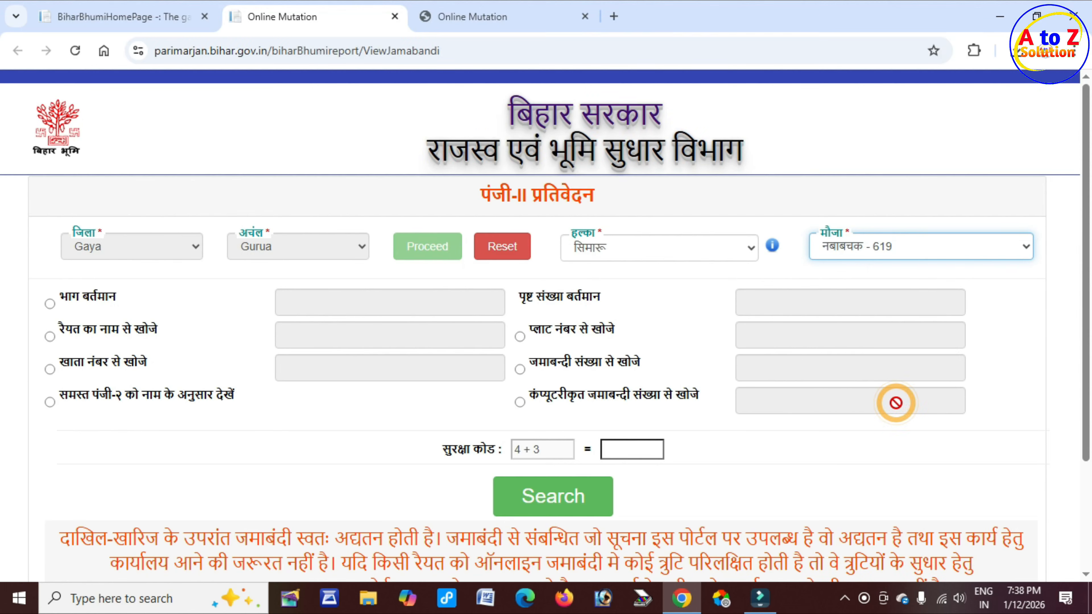
# Step: Search by खाता नंबर, answer the security sum with 14, and run the search
pyautogui.click(50, 370)
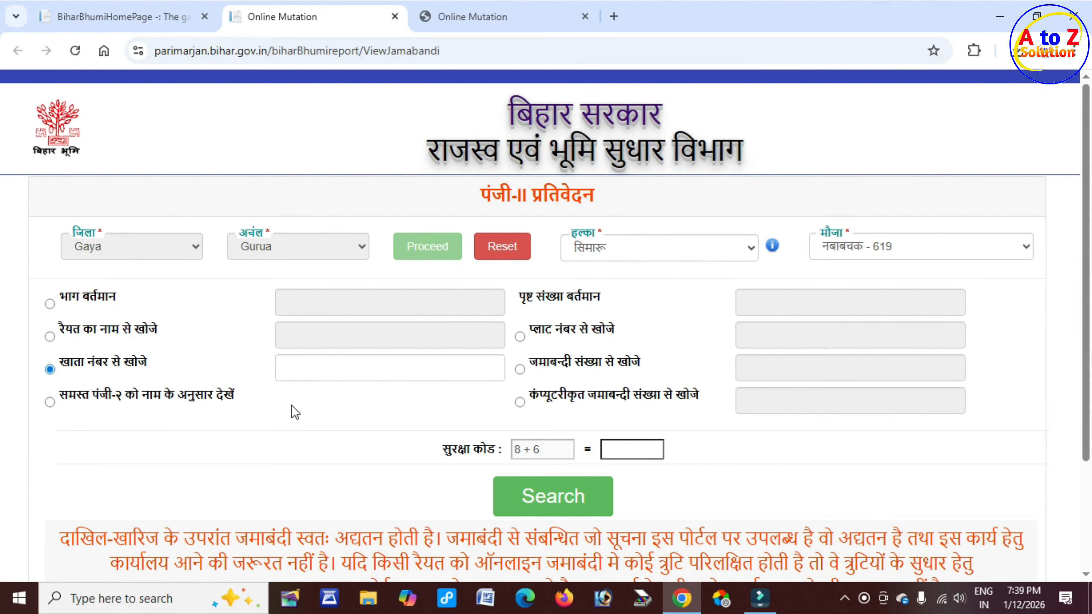
pyautogui.click(336, 366)
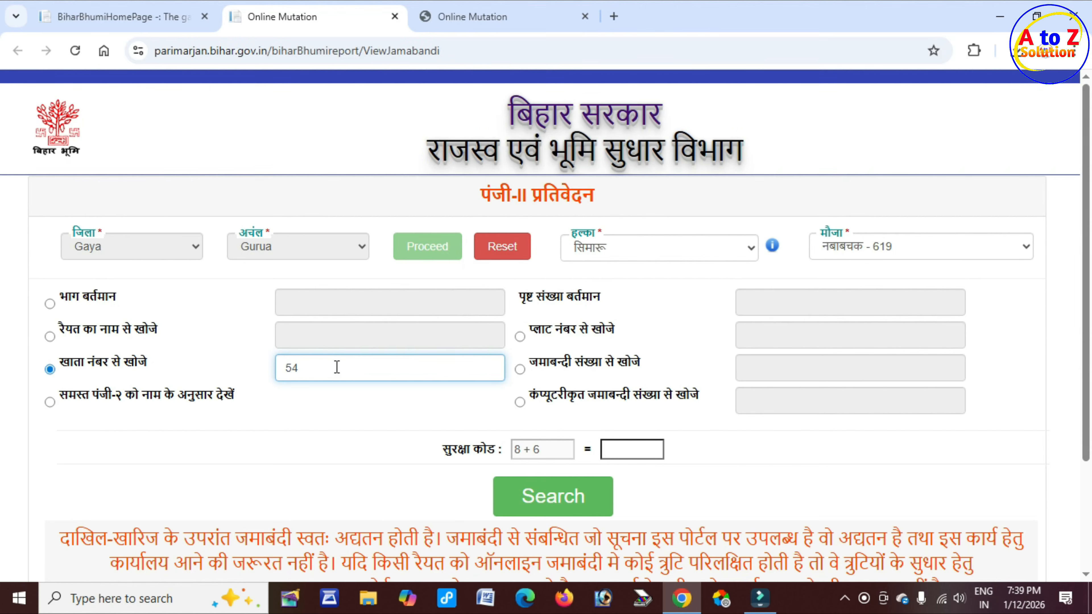
pyautogui.click(633, 450)
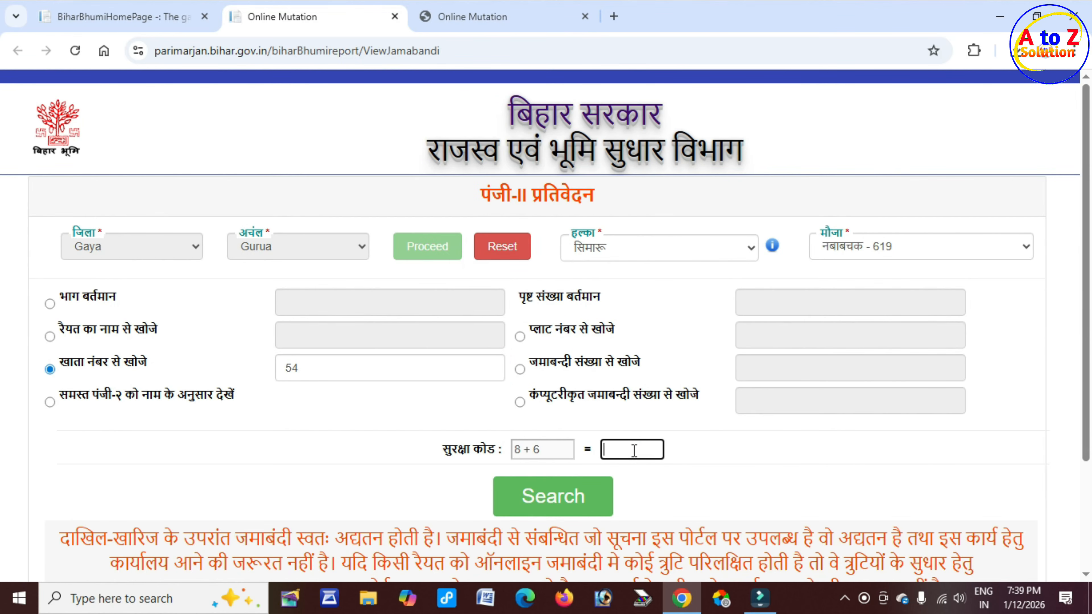
pyautogui.write('14')
pyautogui.click(552, 498)
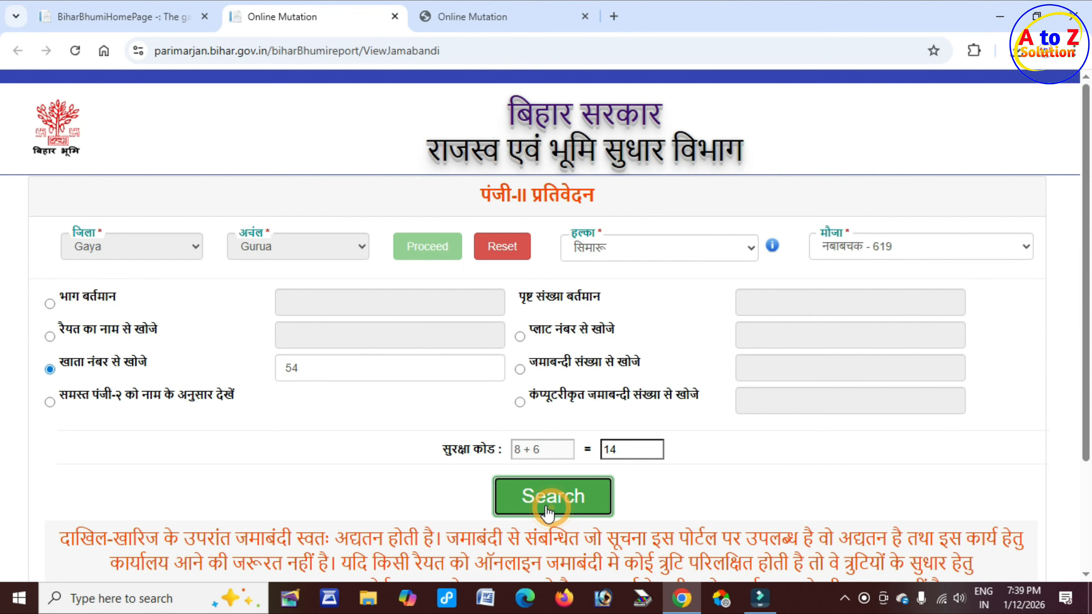
# Step: Open the jamabandi register copy for the sixth owner in the results
pyautogui.scroll(-10, 387, 482)
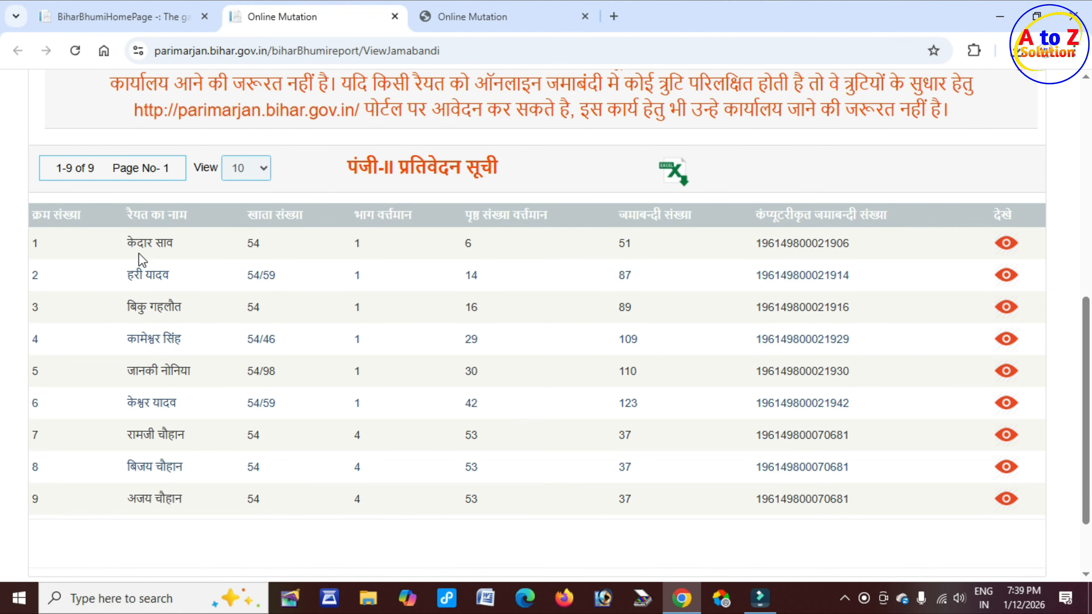
pyautogui.moveTo(117, 244); pyautogui.dragTo(202, 500)
pyautogui.click(205, 500)
pyautogui.moveTo(126, 403); pyautogui.dragTo(1008, 412)
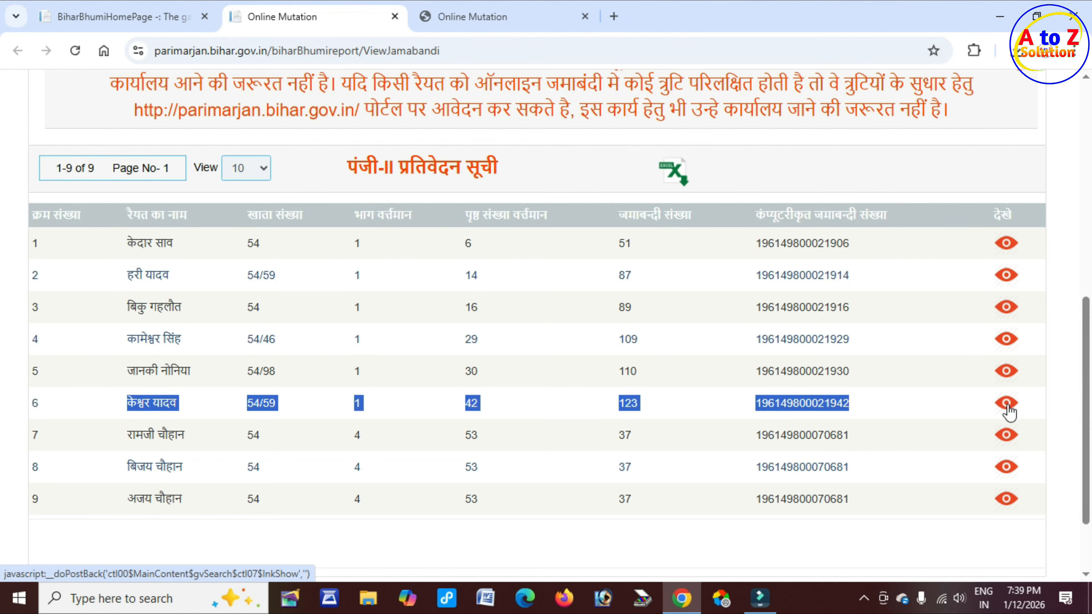
pyautogui.click(1006, 403)
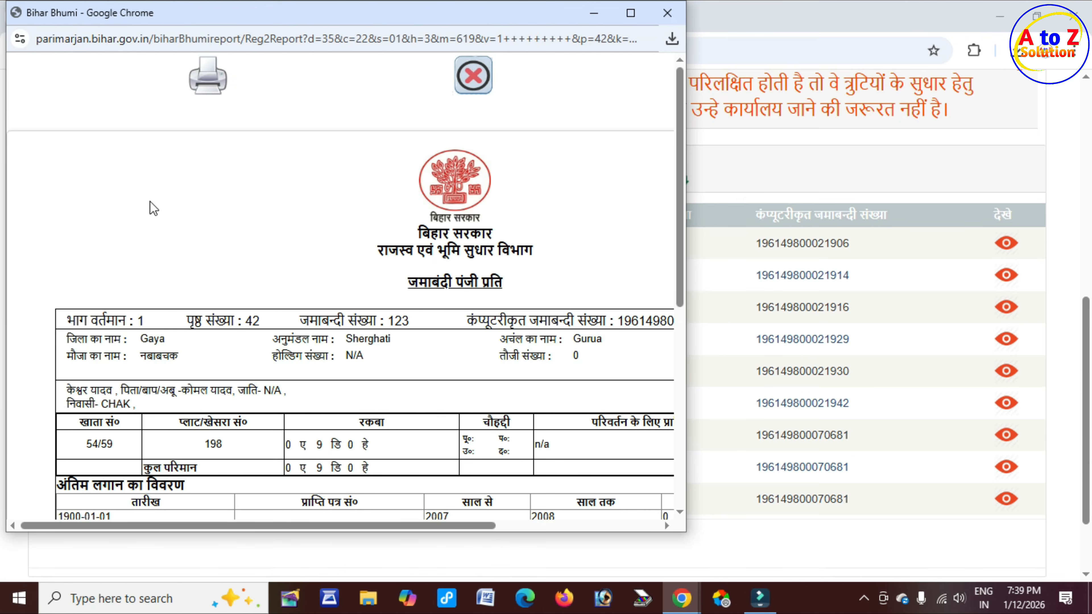
# Step: Note part 1, page 42 from the copy and return to the mutation form
pyautogui.moveTo(115, 319); pyautogui.dragTo(279, 325)
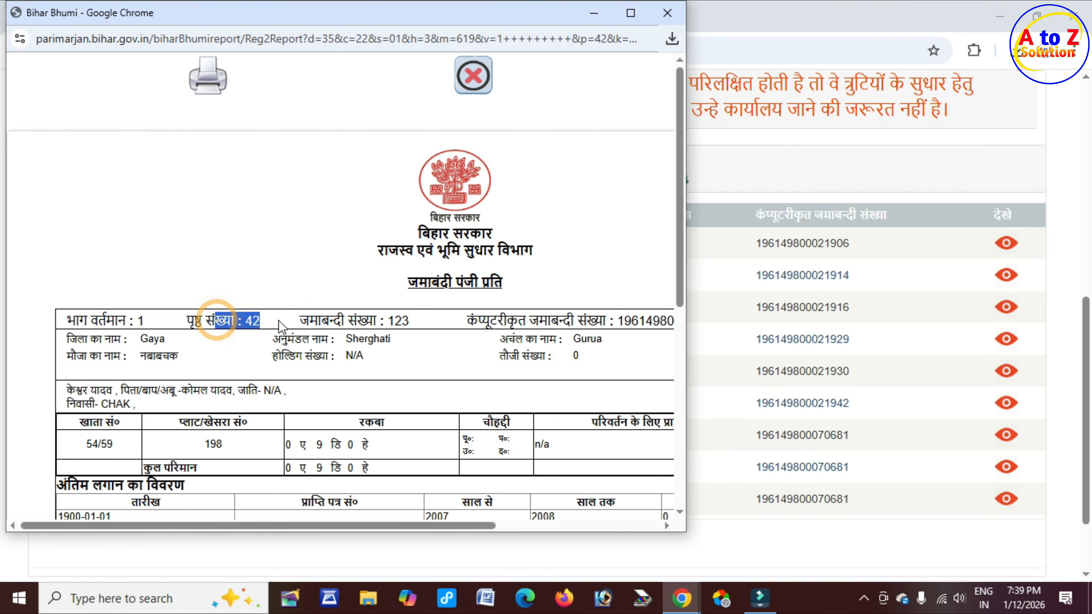
pyautogui.click(349, 260)
pyautogui.click(695, 178)
pyautogui.click(493, 2)
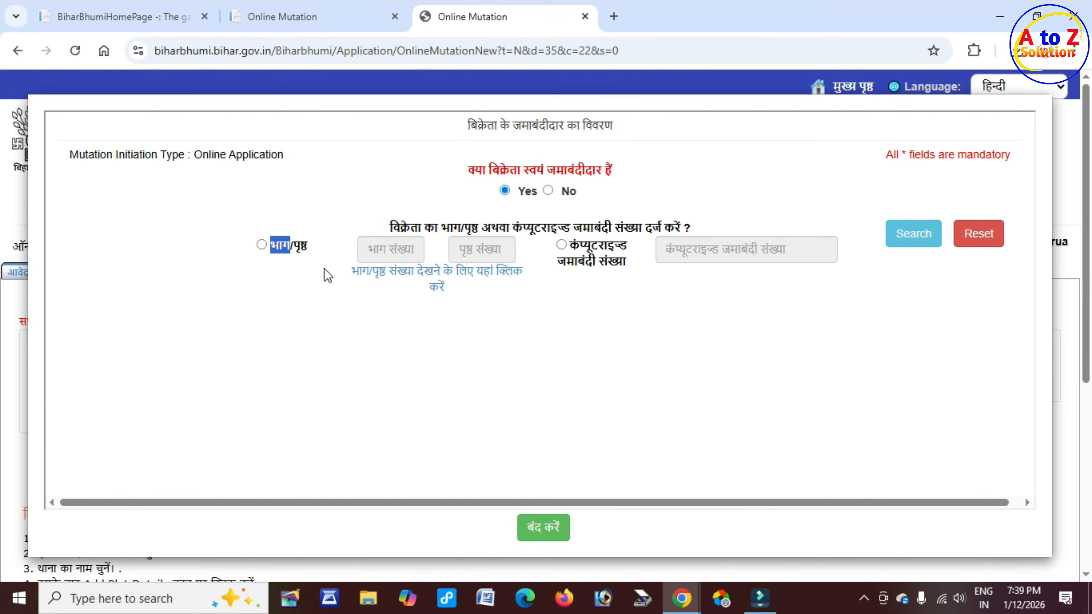
# Step: Search the seller's jamabandi by part 1, page 42, loading khata 54/59 with plot 198
pyautogui.click(261, 244)
pyautogui.click(394, 253)
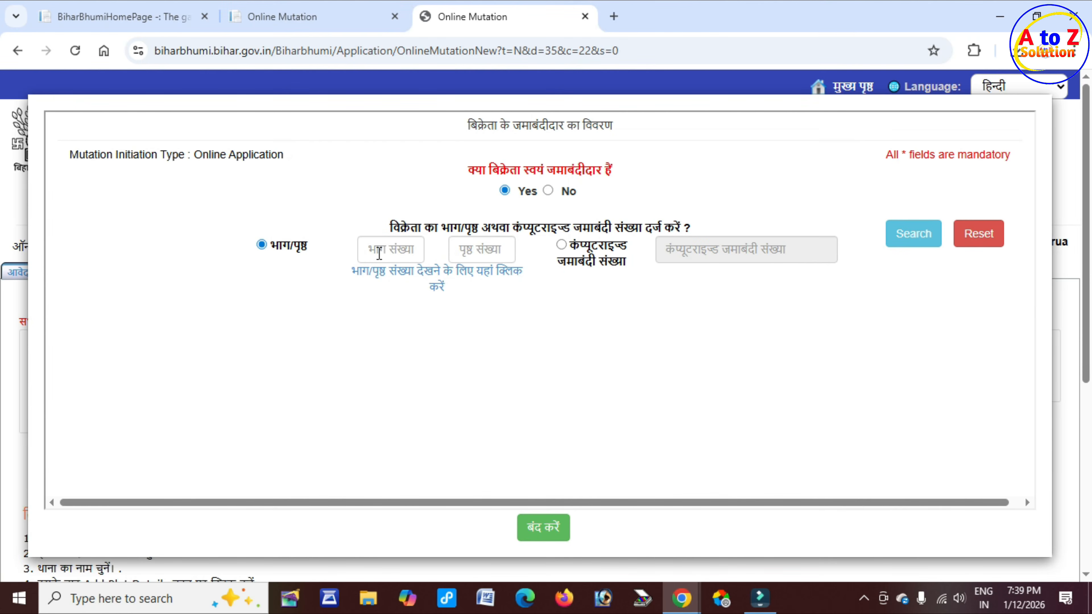
pyautogui.click(482, 250)
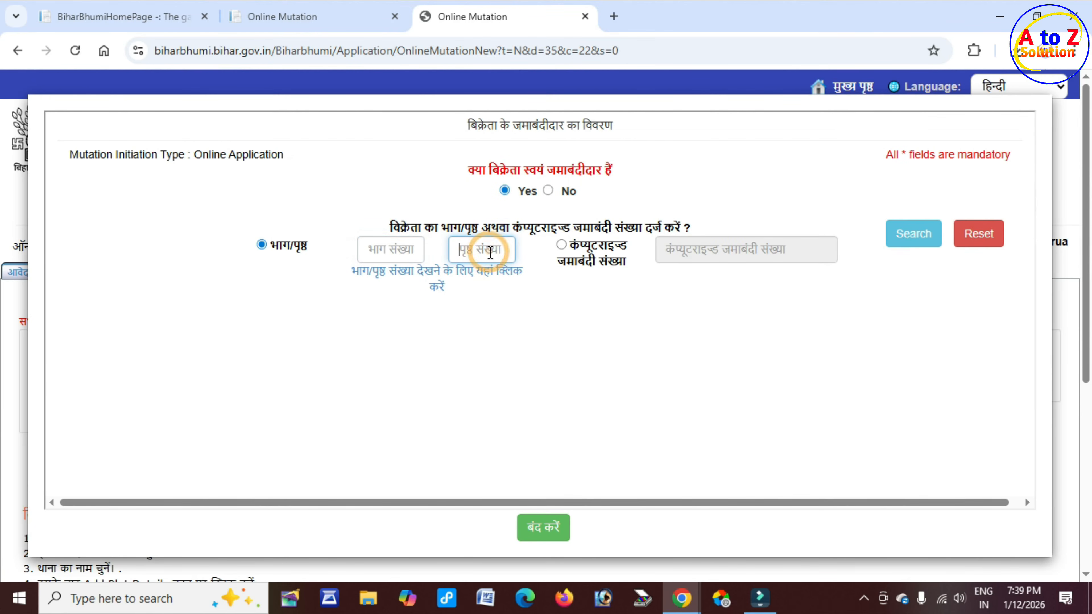
pyautogui.click(908, 246)
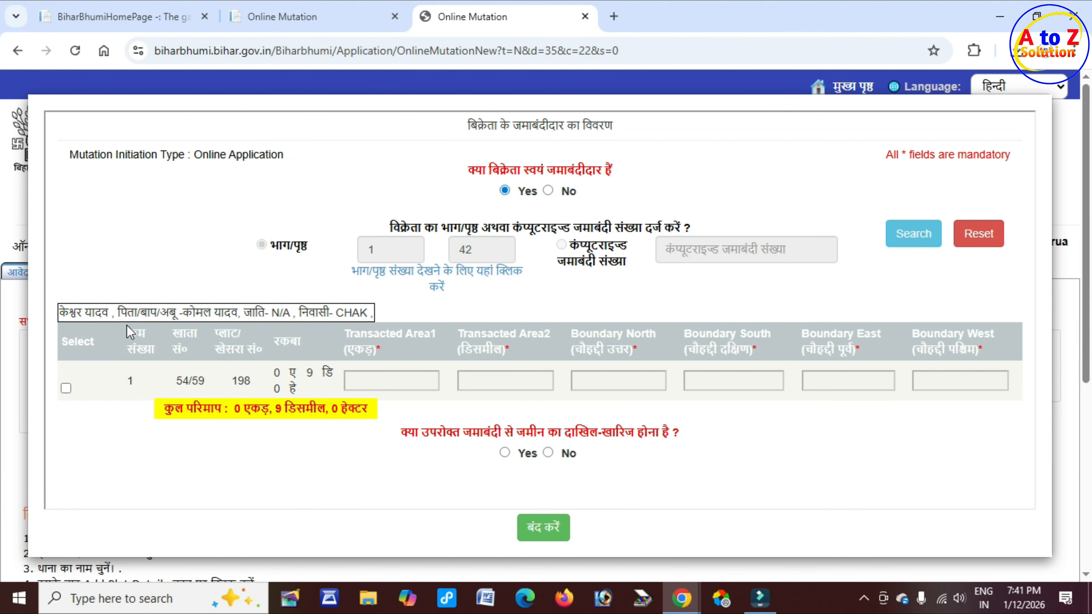
# Step: Review the seller's name, father's name and residence, then tick plot 198's row
pyautogui.moveTo(59, 313); pyautogui.dragTo(113, 313)
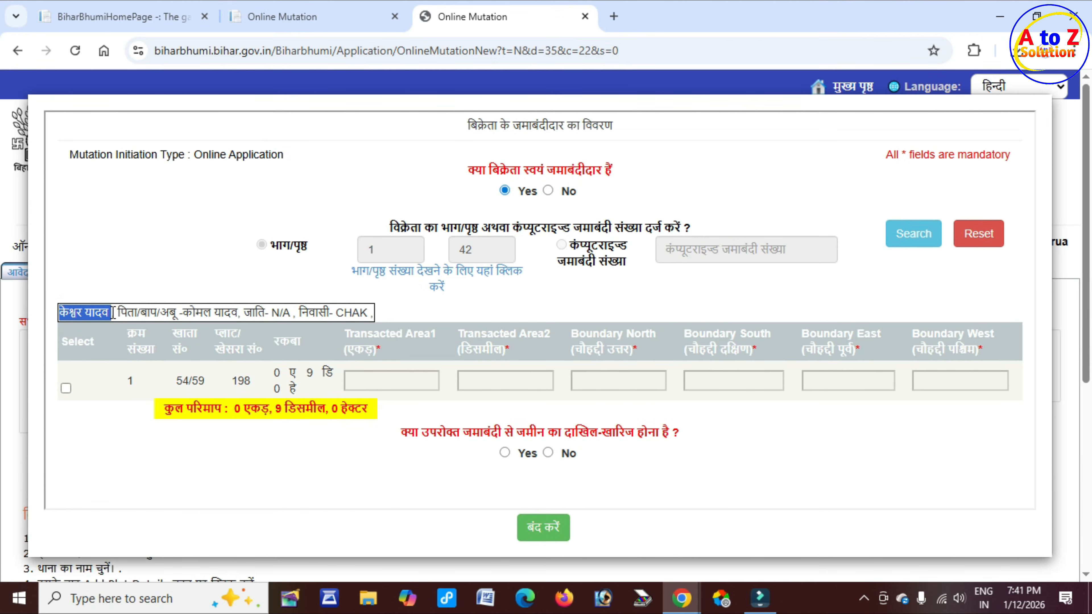
pyautogui.moveTo(179, 313); pyautogui.dragTo(294, 312)
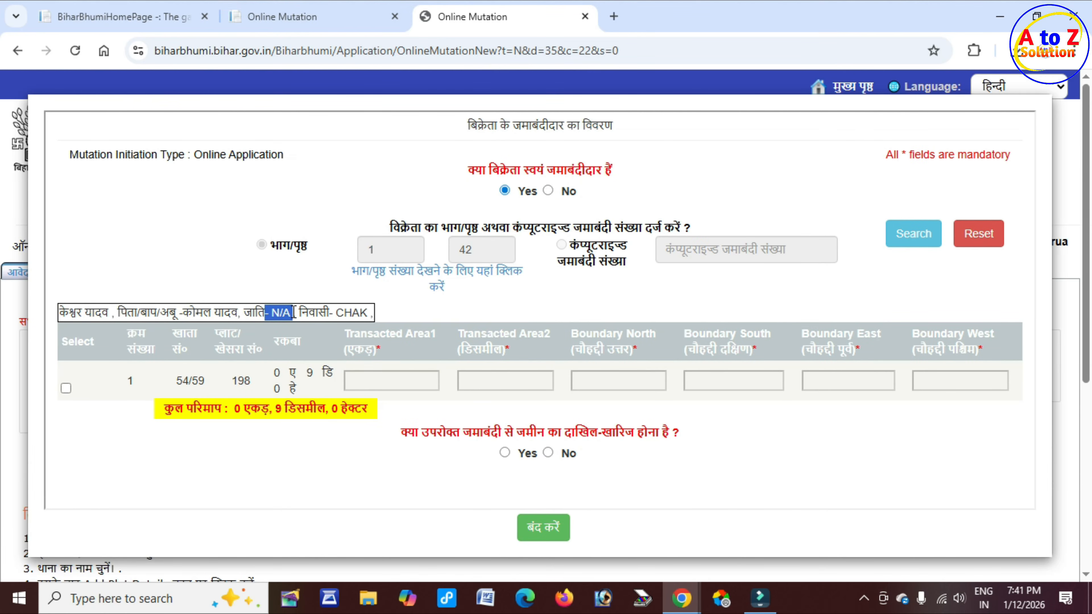
pyautogui.moveTo(308, 313); pyautogui.dragTo(368, 313)
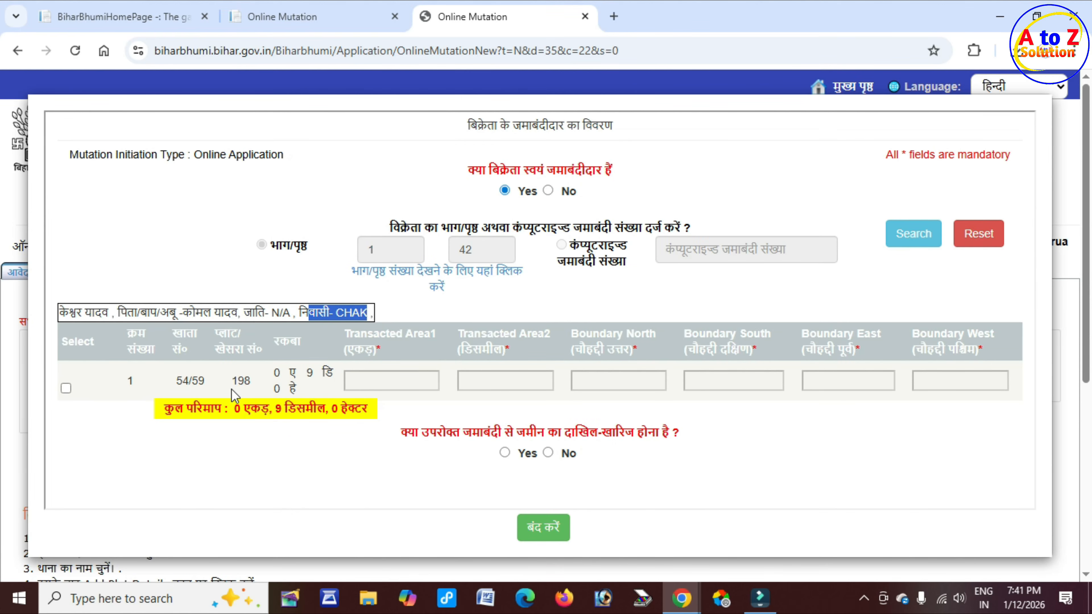
pyautogui.click(66, 387)
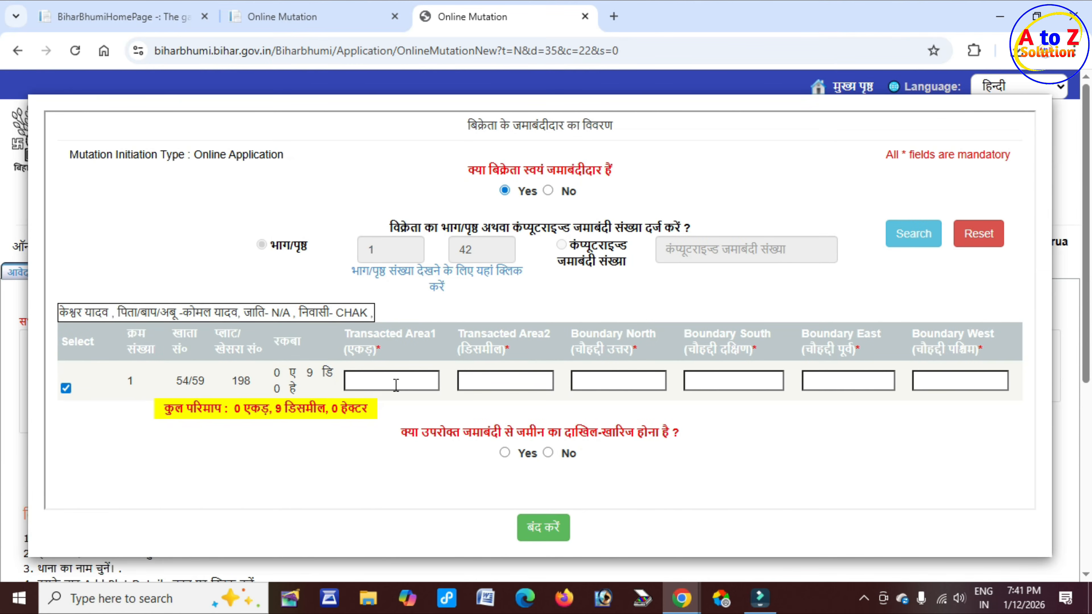
# Step: Enter plot 198's transacted area in acres and decimals, correcting the decimal value
pyautogui.scroll(-3, 417, 370)
pyautogui.moveTo(344, 349); pyautogui.dragTo(372, 349)
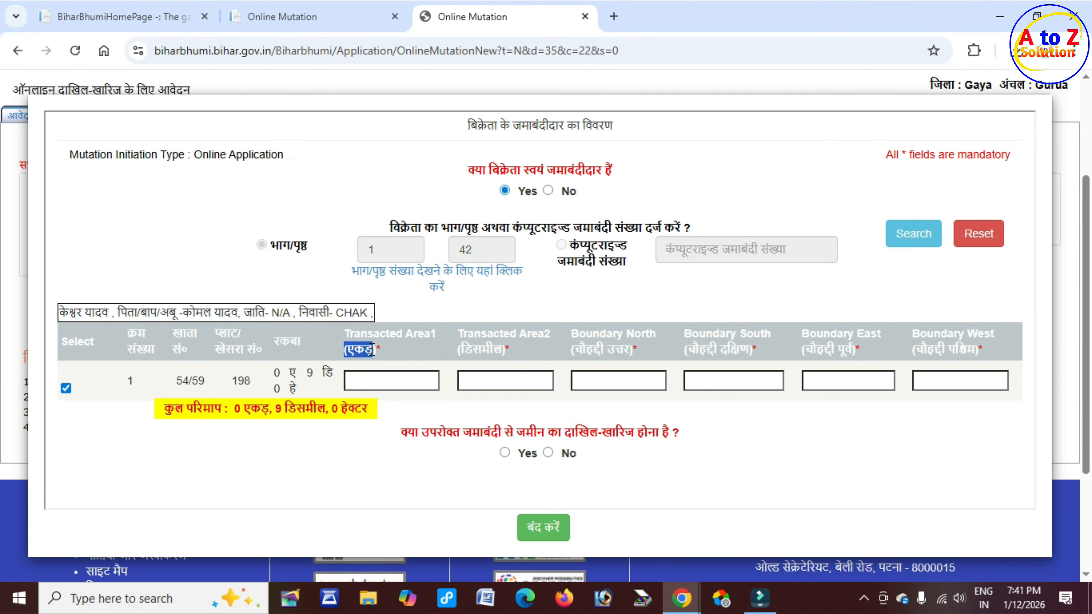
pyautogui.moveTo(463, 349); pyautogui.dragTo(533, 355)
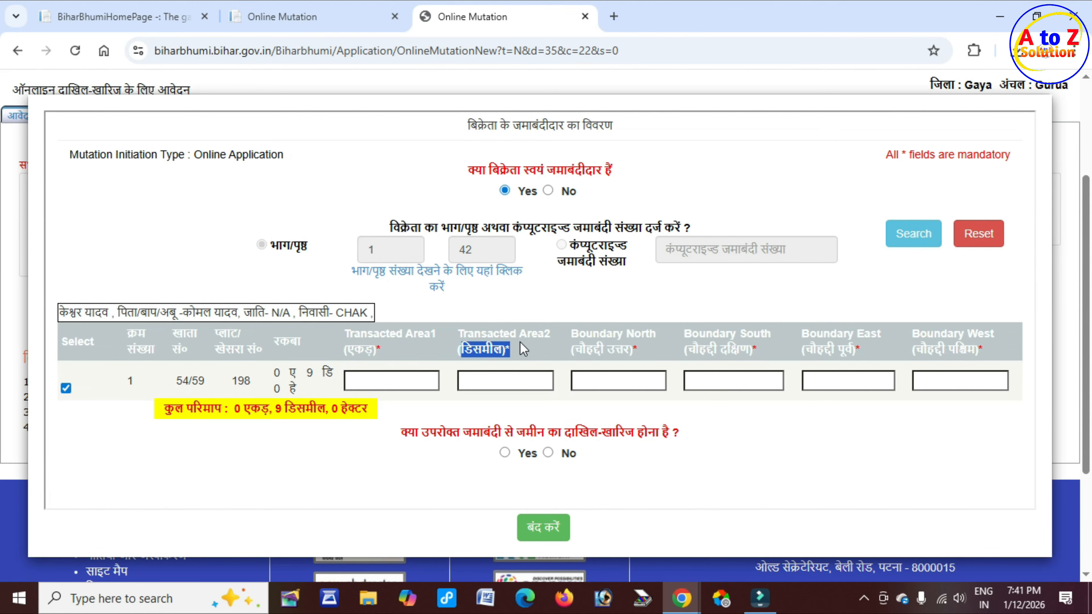
pyautogui.click(376, 382)
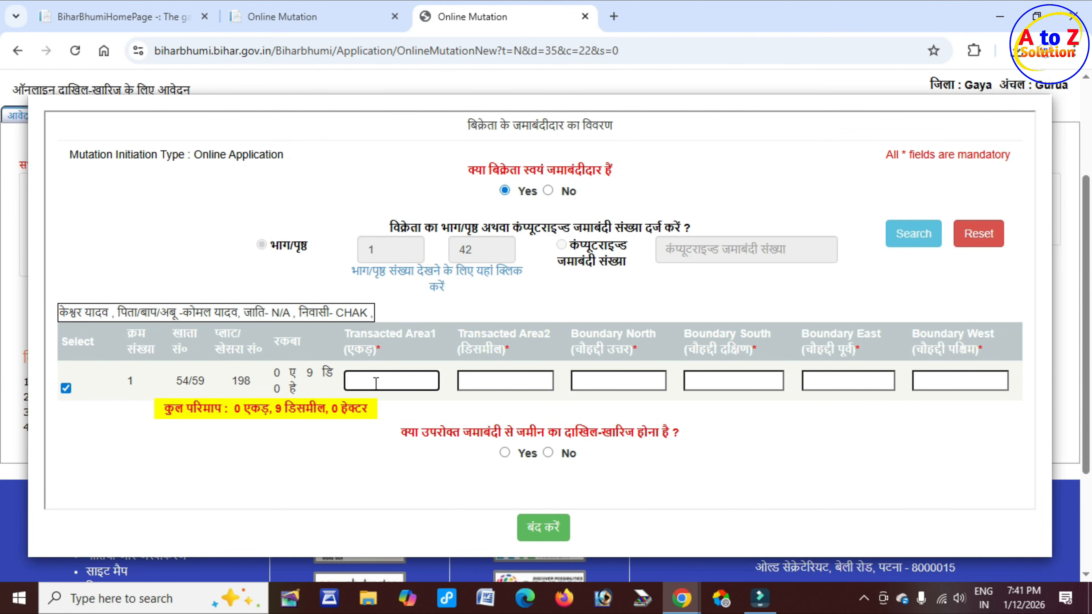
pyautogui.click(495, 382)
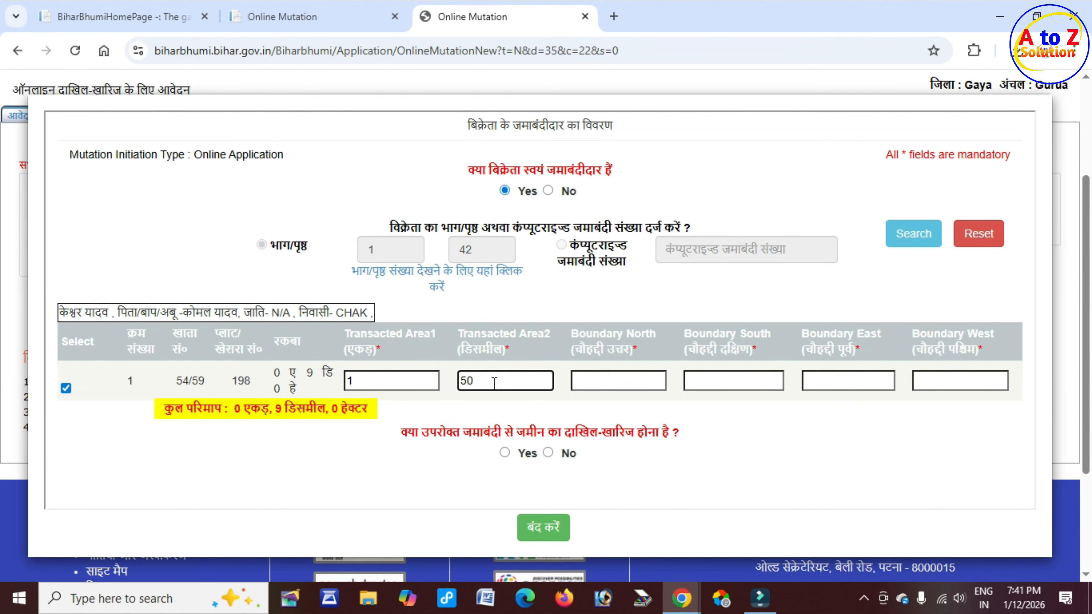
pyautogui.click(382, 382)
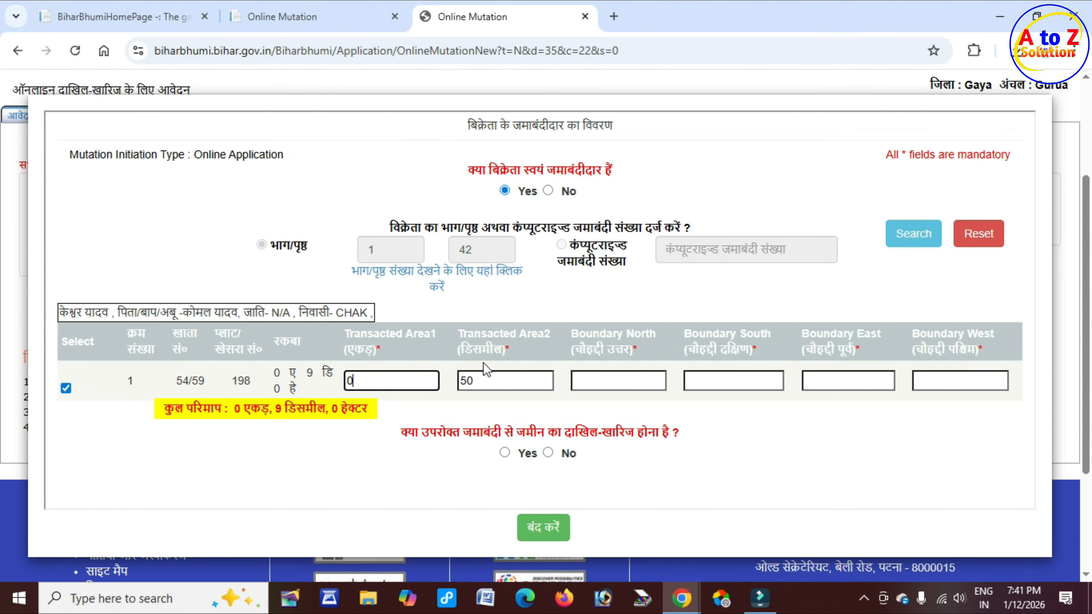
pyautogui.moveTo(468, 337); pyautogui.dragTo(521, 340)
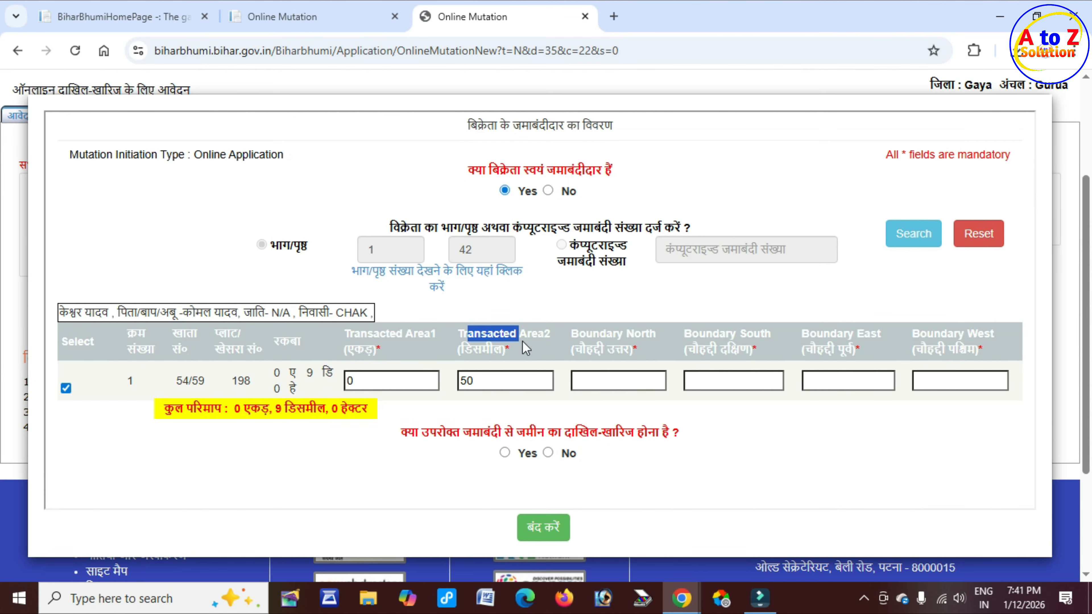
pyautogui.click(503, 389)
pyautogui.press('BackSpace')
pyautogui.press('BackSpace')
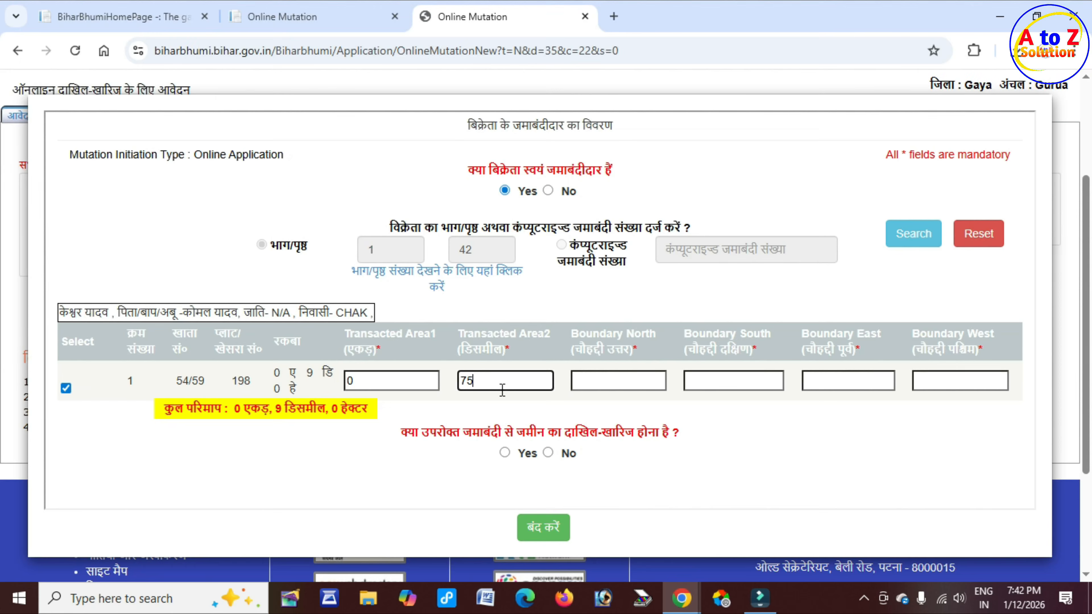
pyautogui.write('75')
# Step: Review the north, south, east and west boundary columns and begin the east boundary entry
pyautogui.moveTo(575, 349); pyautogui.dragTo(629, 347)
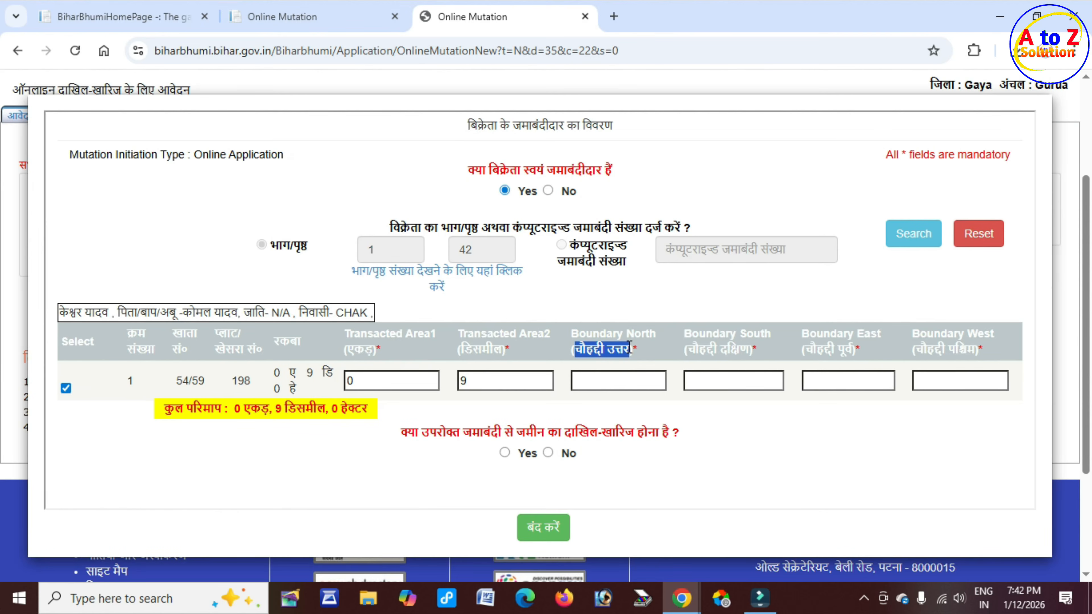
pyautogui.moveTo(699, 348); pyautogui.dragTo(740, 344)
pyautogui.moveTo(817, 349); pyautogui.dragTo(853, 350)
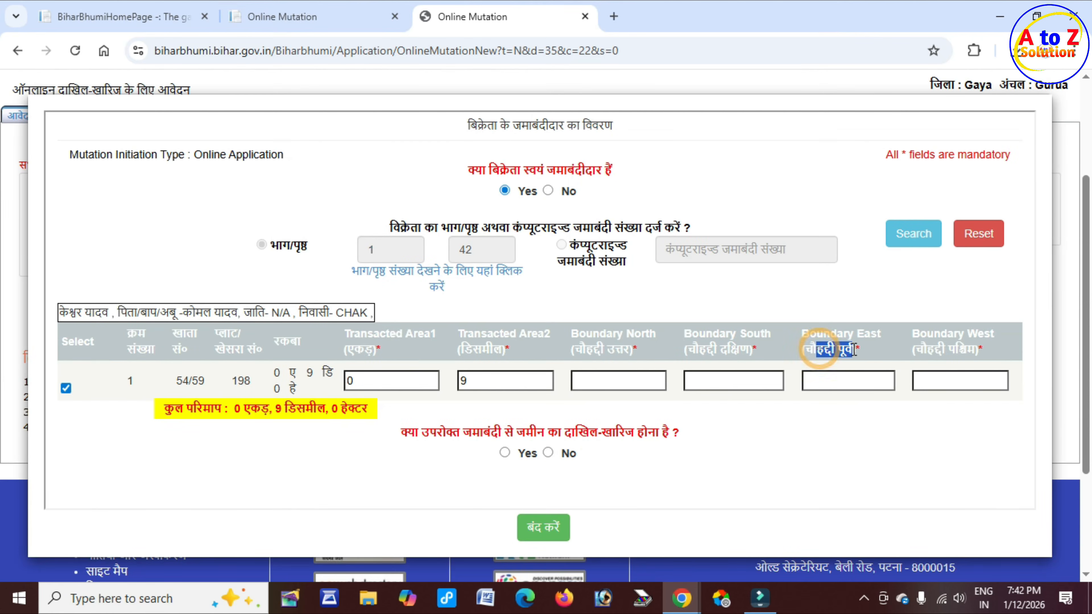
pyautogui.moveTo(928, 348); pyautogui.dragTo(989, 348)
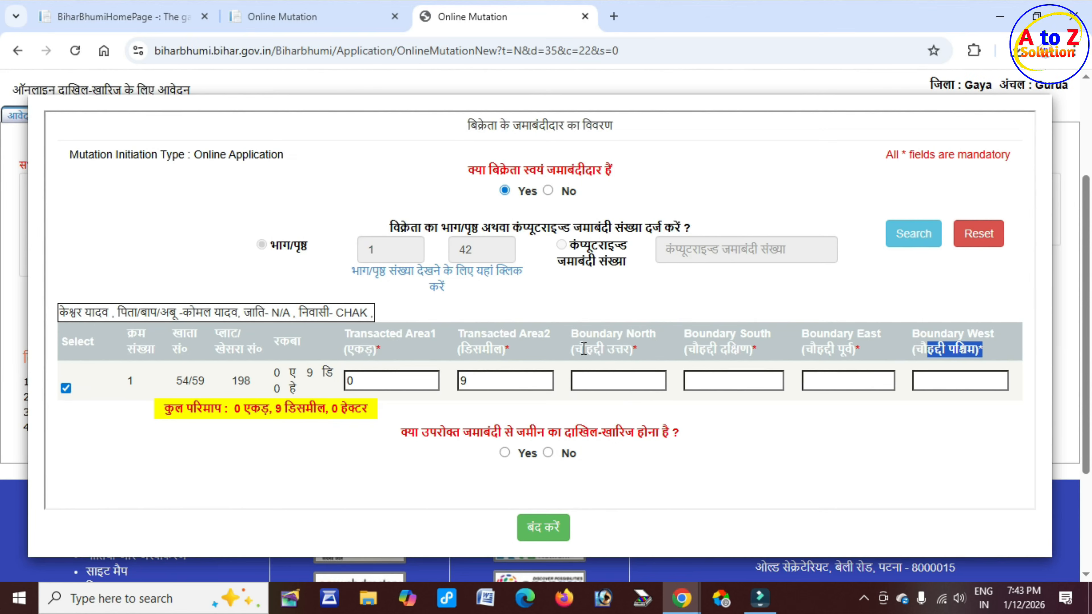
pyautogui.moveTo(586, 349); pyautogui.dragTo(634, 349)
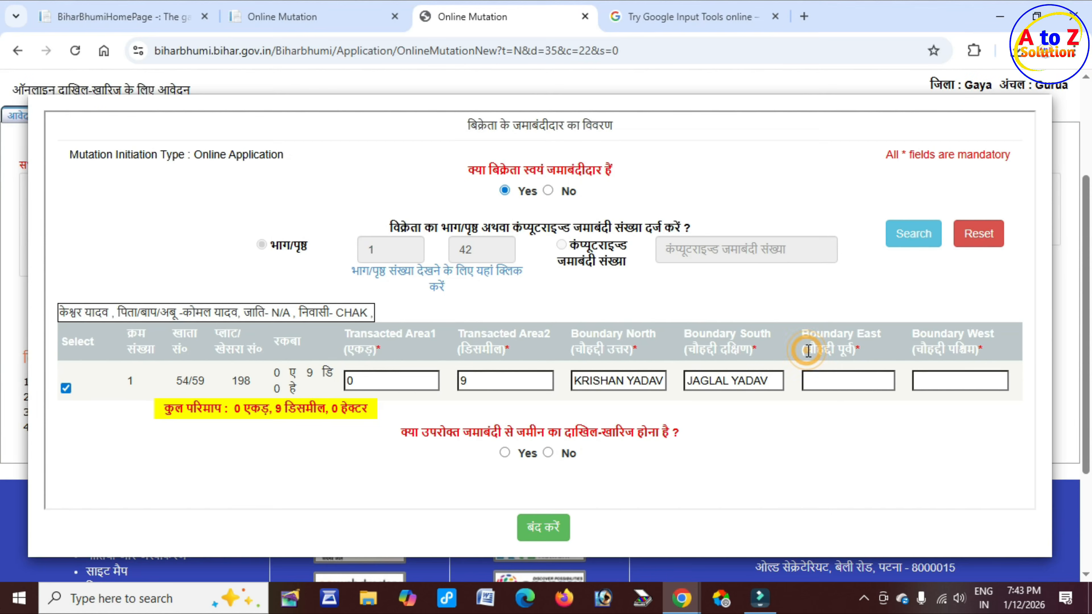
pyautogui.moveTo(804, 348); pyautogui.dragTo(849, 349)
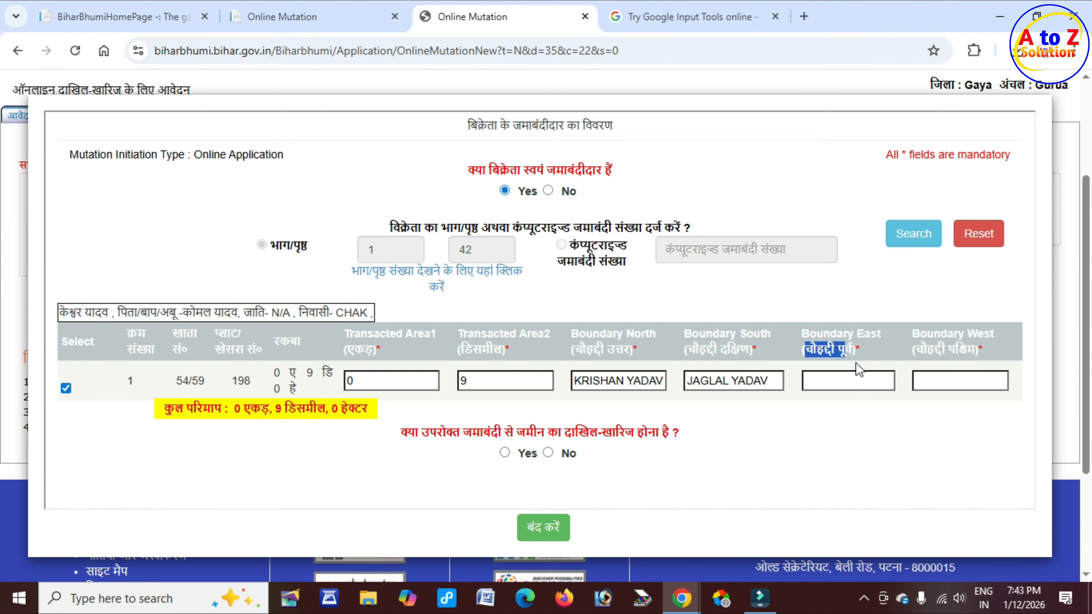
pyautogui.click(850, 378)
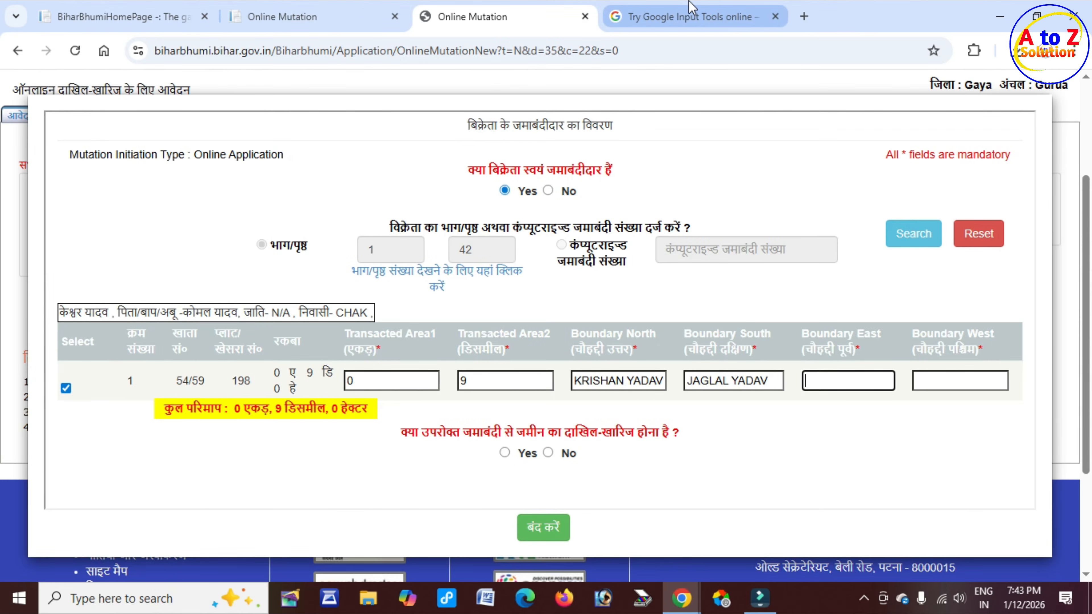
pyautogui.click(690, 16)
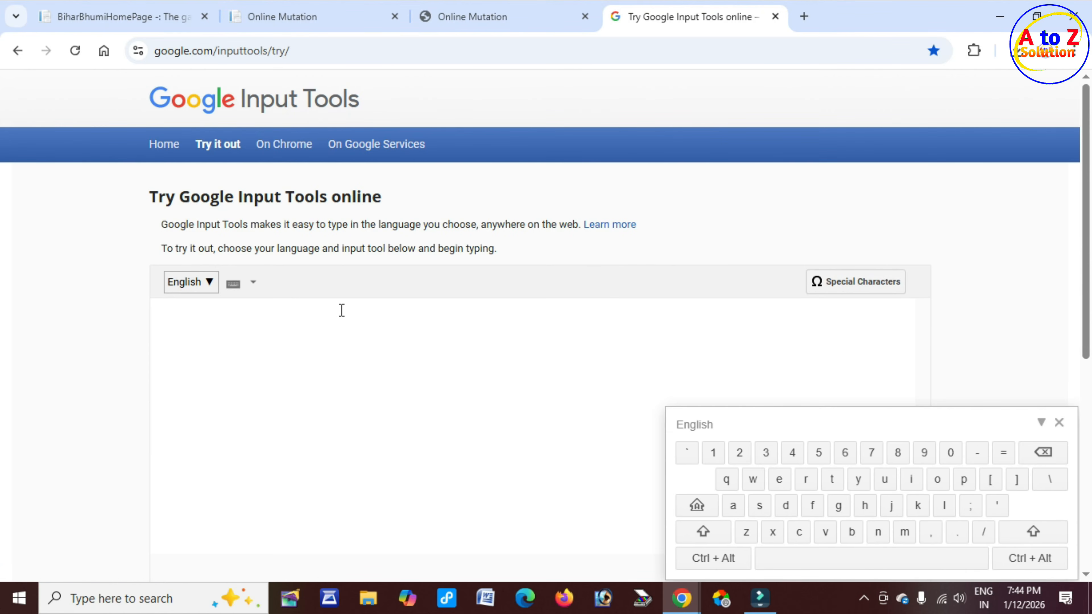
# Step: Write the east-boundary neighbour's name in Hindi with Google Input Tools and copy it
pyautogui.click(199, 283)
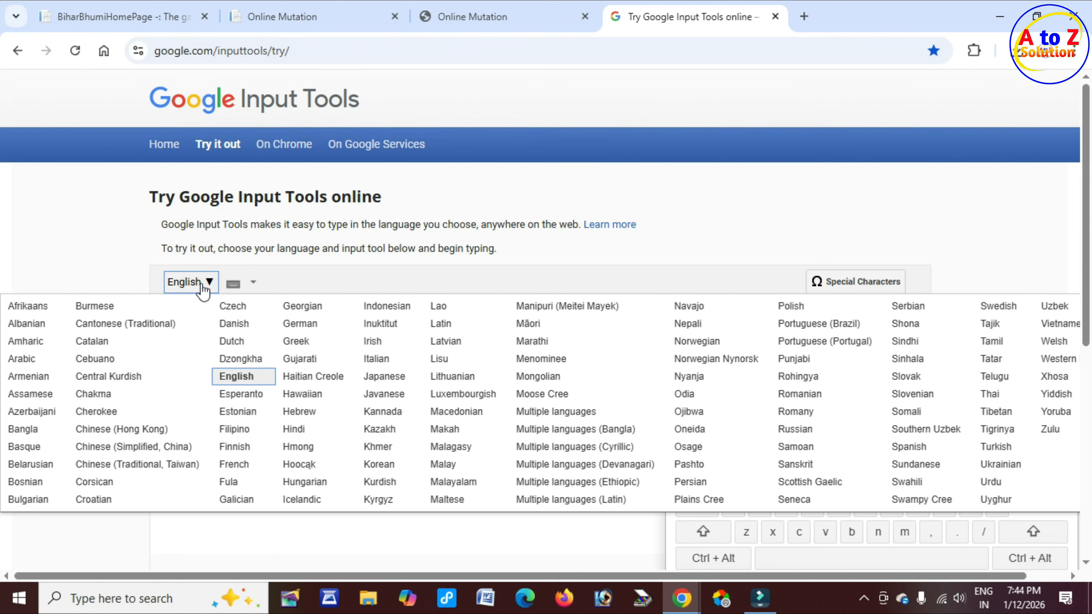
pyautogui.click(299, 428)
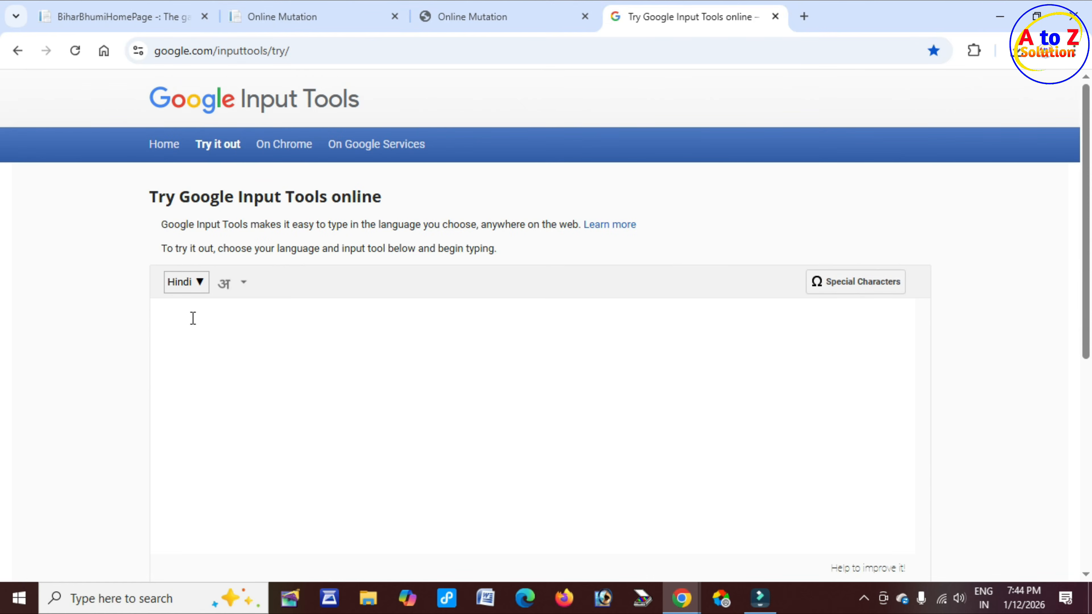
pyautogui.click(193, 318)
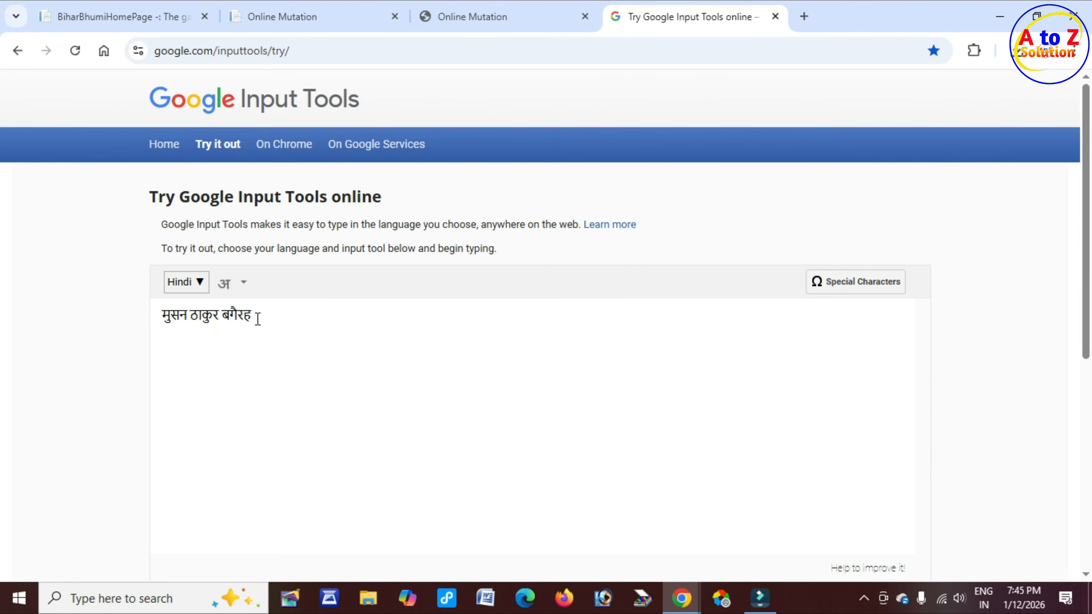
pyautogui.hotkey('ctrl', 'a')
pyautogui.hotkey('ctrl', 'c')
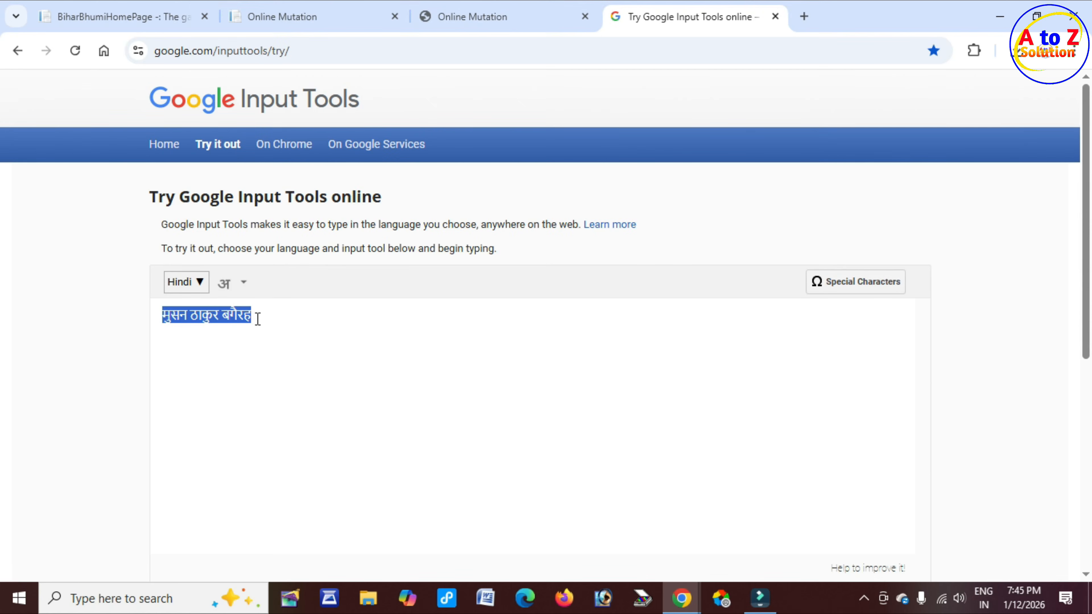
pyautogui.click(490, 18)
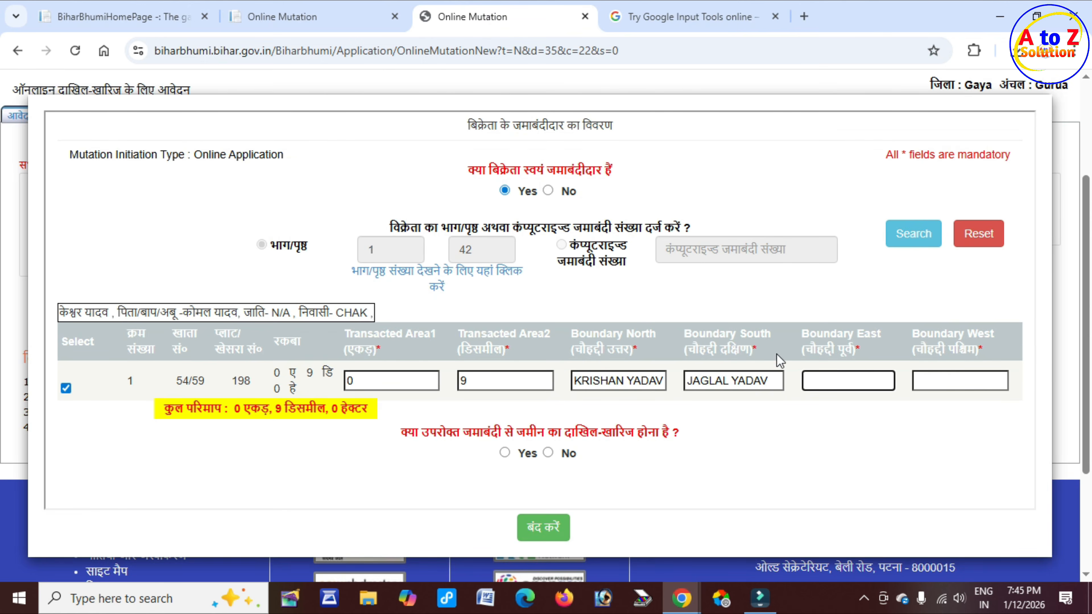
# Step: Paste the Hindi name into Boundary East, fill Boundary West, and answer Yes to dakhil-kharij
pyautogui.hotkey('ctrl', 'v')
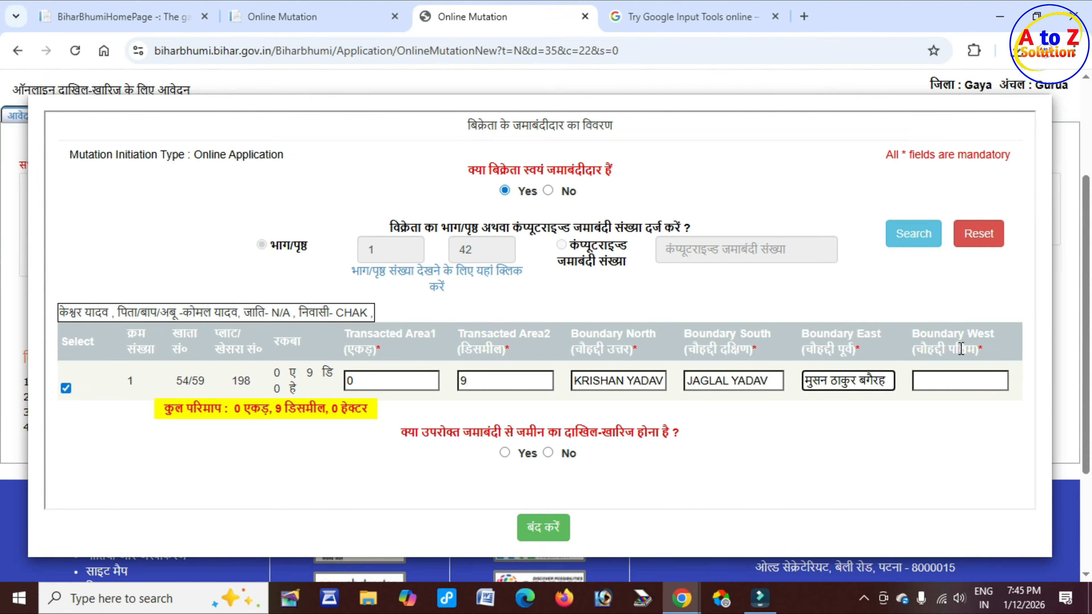
pyautogui.click(959, 381)
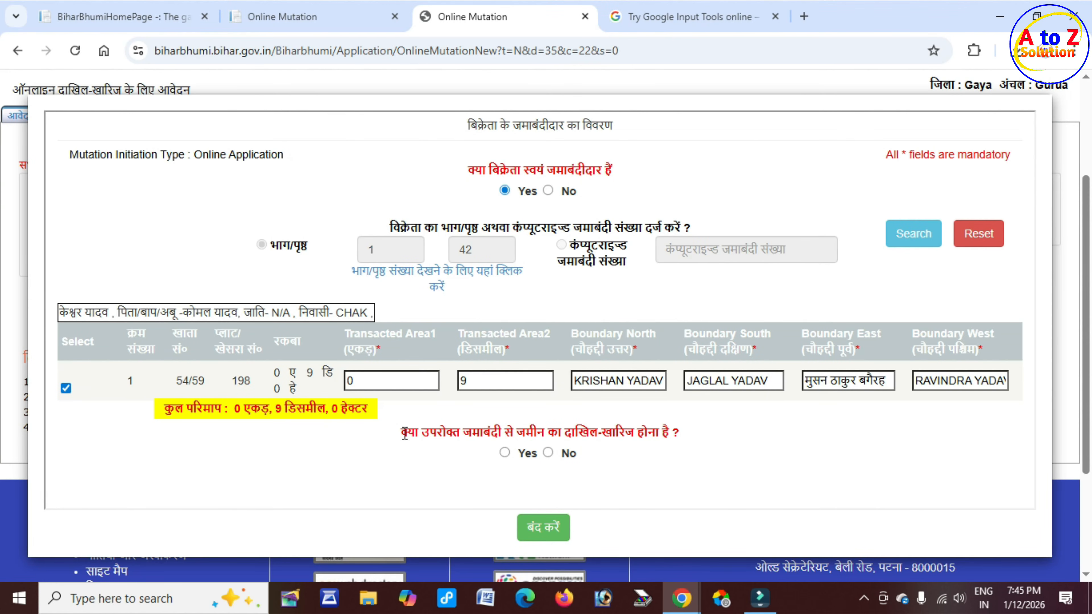
pyautogui.moveTo(405, 433); pyautogui.dragTo(679, 432)
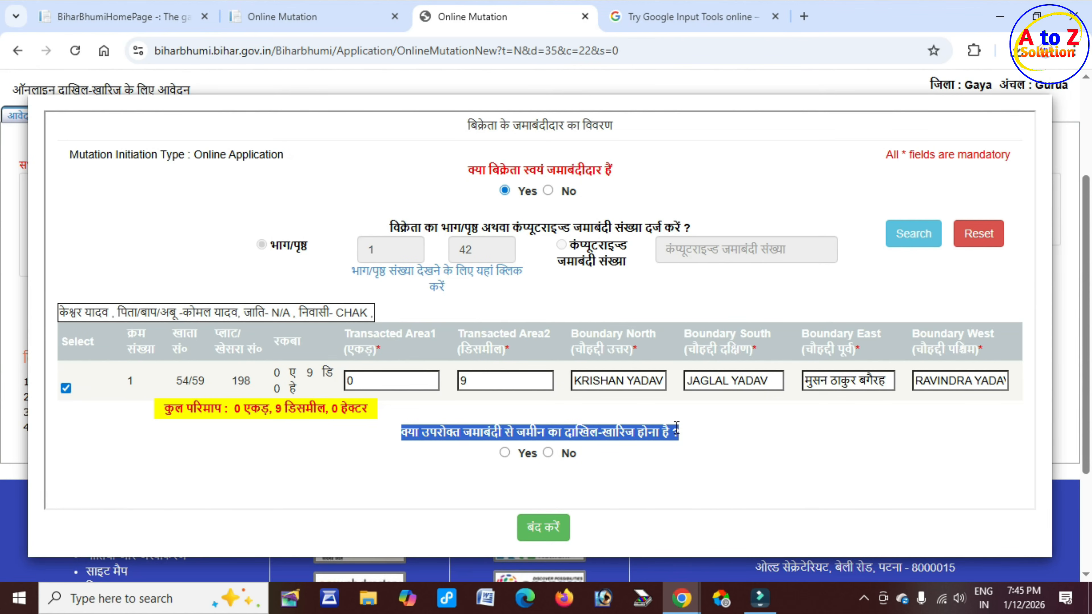
pyautogui.click(504, 453)
pyautogui.scroll(-1, 457, 449)
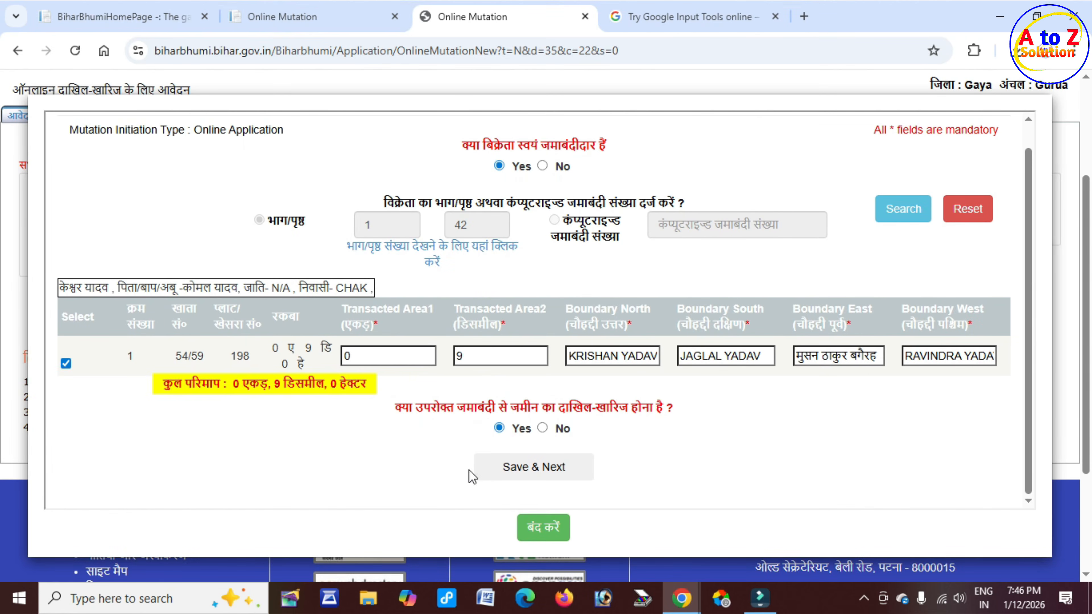
# Step: Save the seller's jamabandi details and close the seller dialog
pyautogui.click(549, 470)
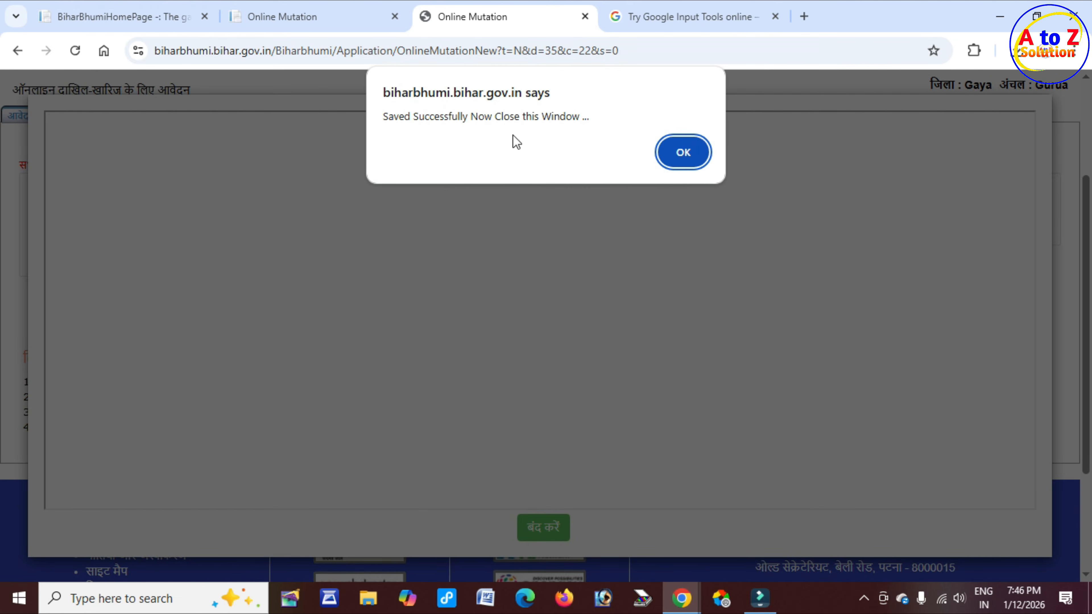
pyautogui.moveTo(390, 116); pyautogui.dragTo(574, 120)
pyautogui.click(682, 160)
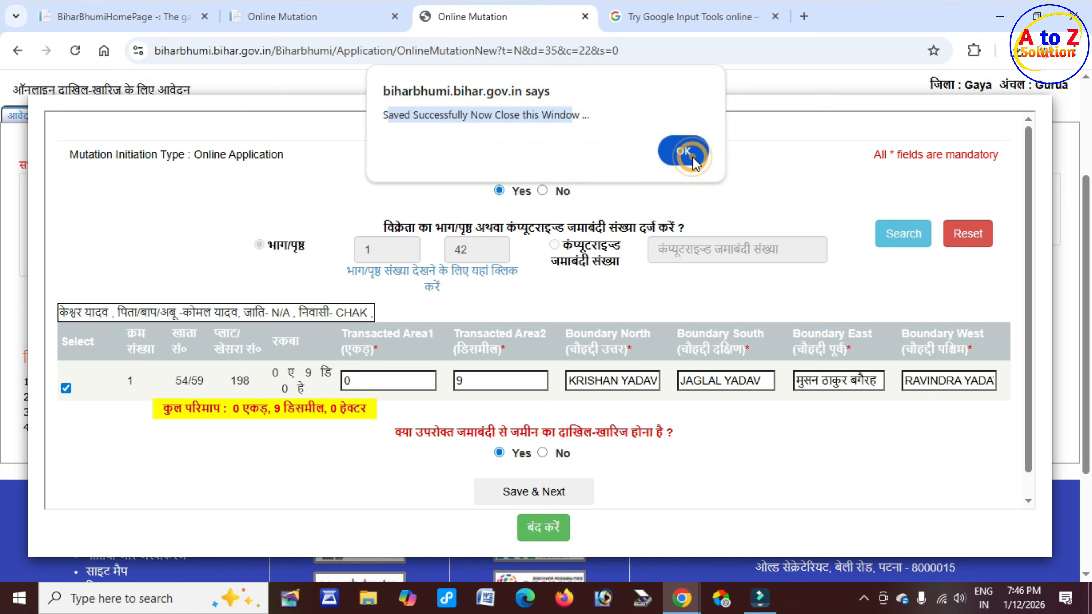
pyautogui.click(552, 534)
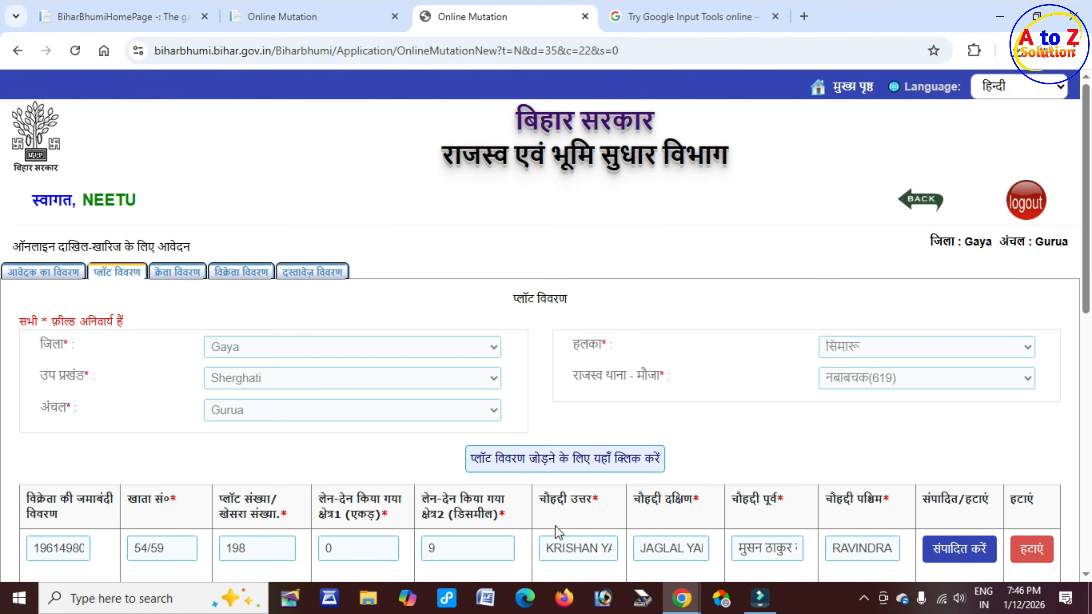
# Step: Save the plot table details and proceed to the buyer details step
pyautogui.scroll(-3, 611, 423)
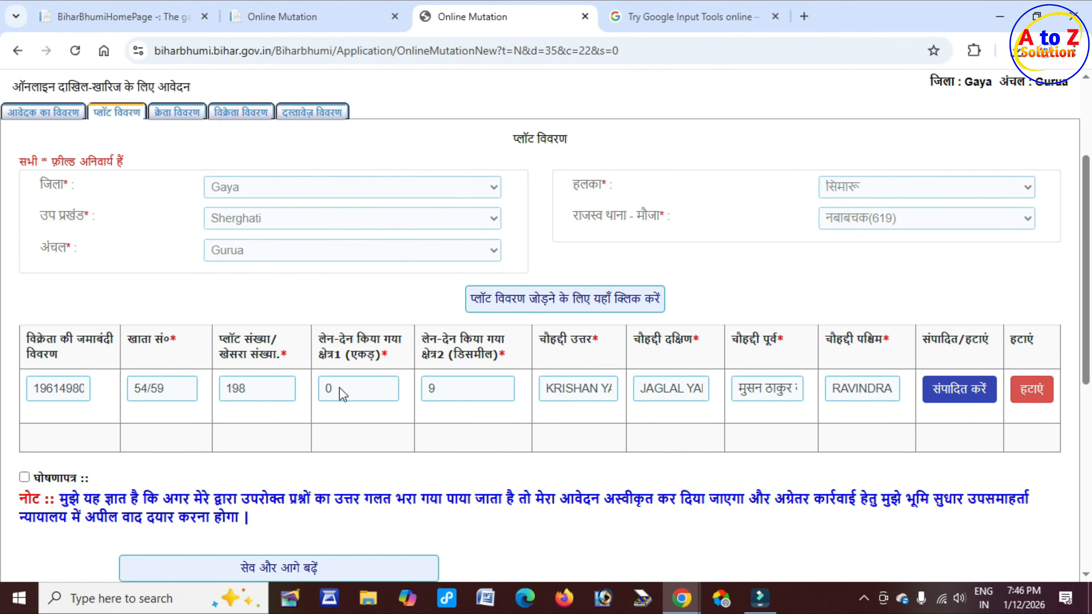
pyautogui.moveTo(220, 338); pyautogui.dragTo(578, 364)
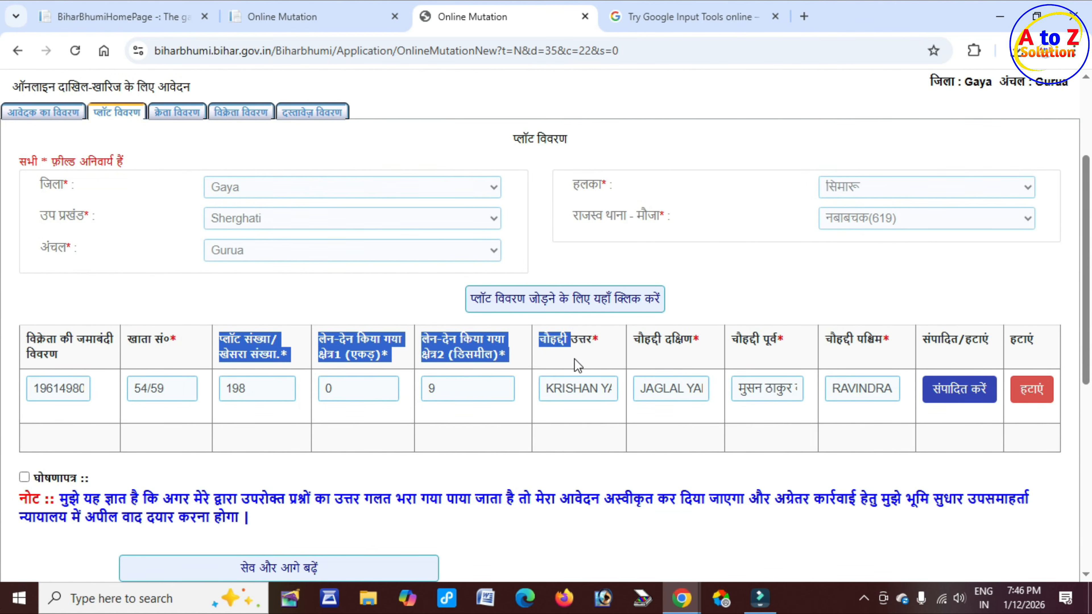
pyautogui.scroll(-3, 82, 387)
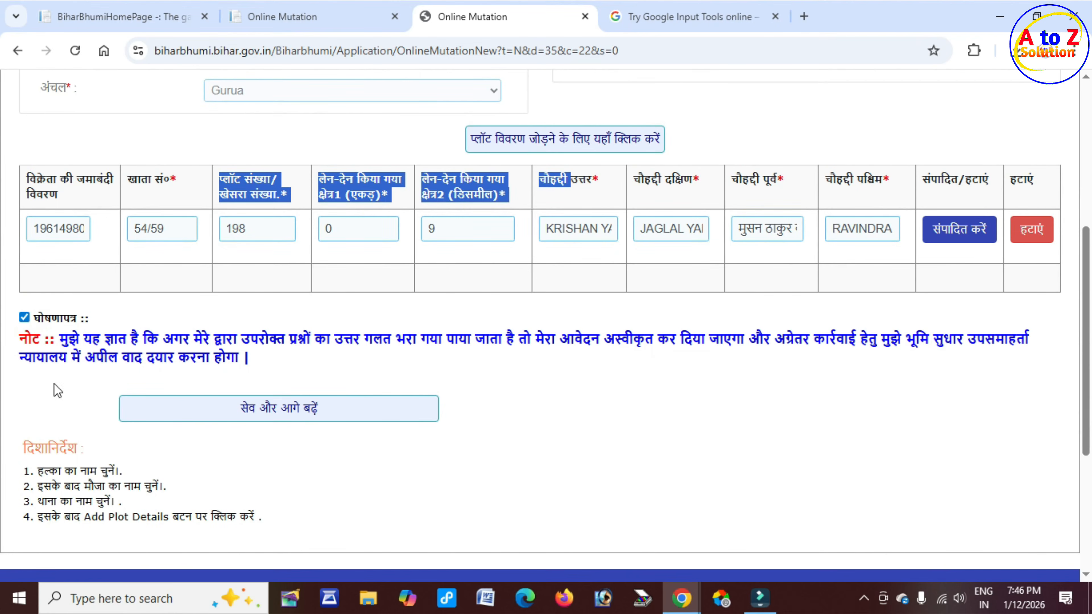
pyautogui.click(310, 419)
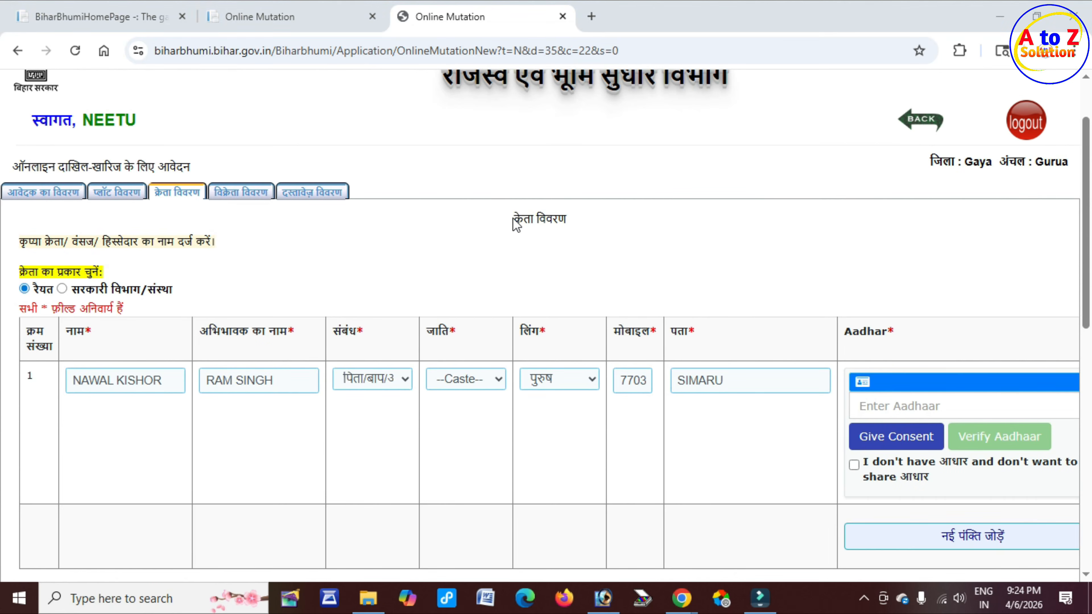
pyautogui.moveTo(511, 219); pyautogui.dragTo(576, 227)
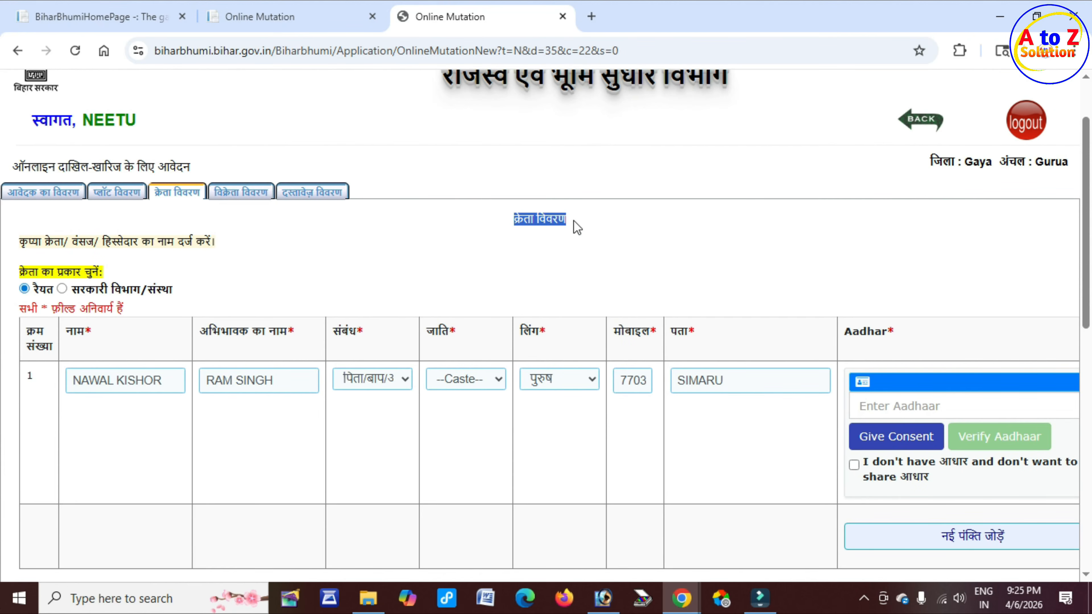
pyautogui.moveTo(170, 381); pyautogui.dragTo(127, 381)
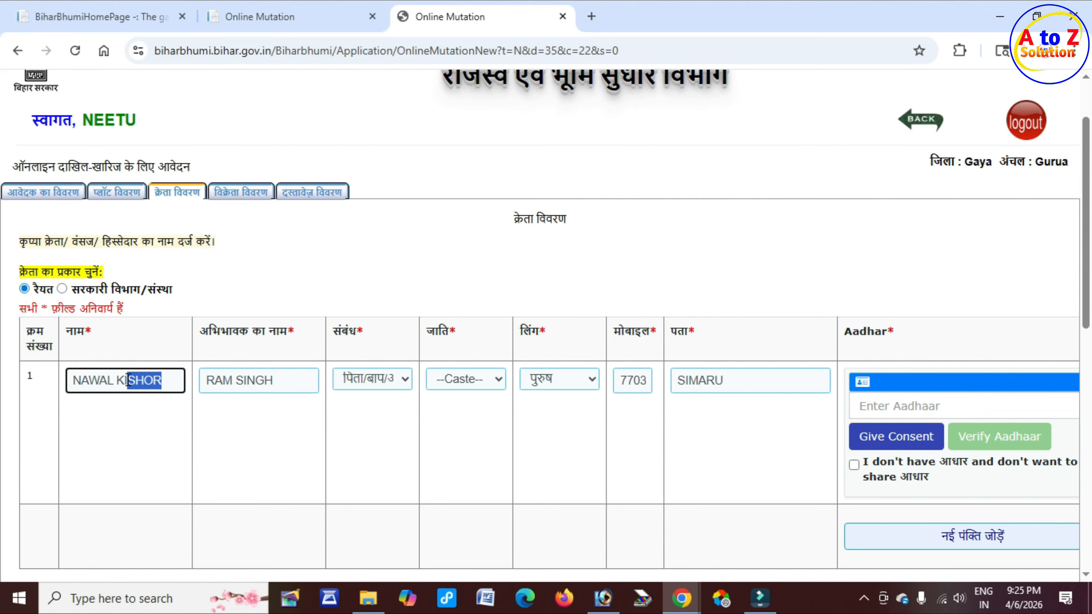
pyautogui.click(632, 434)
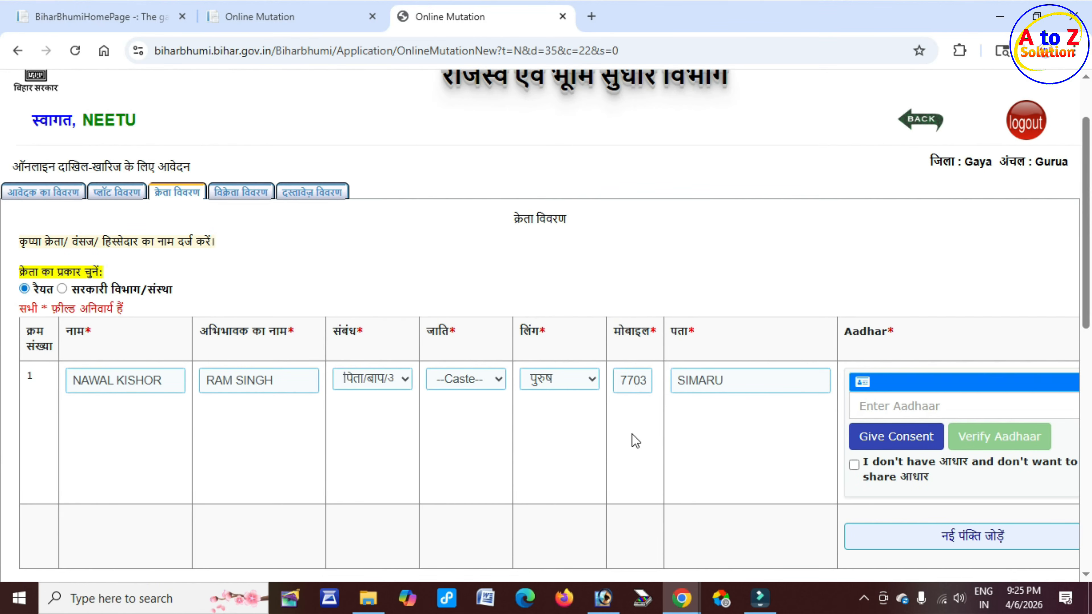
# Step: Check Aadhaar validity on myAadhaar (30-40 years, male, Bihar), then close that tab
pyautogui.click(591, 16)
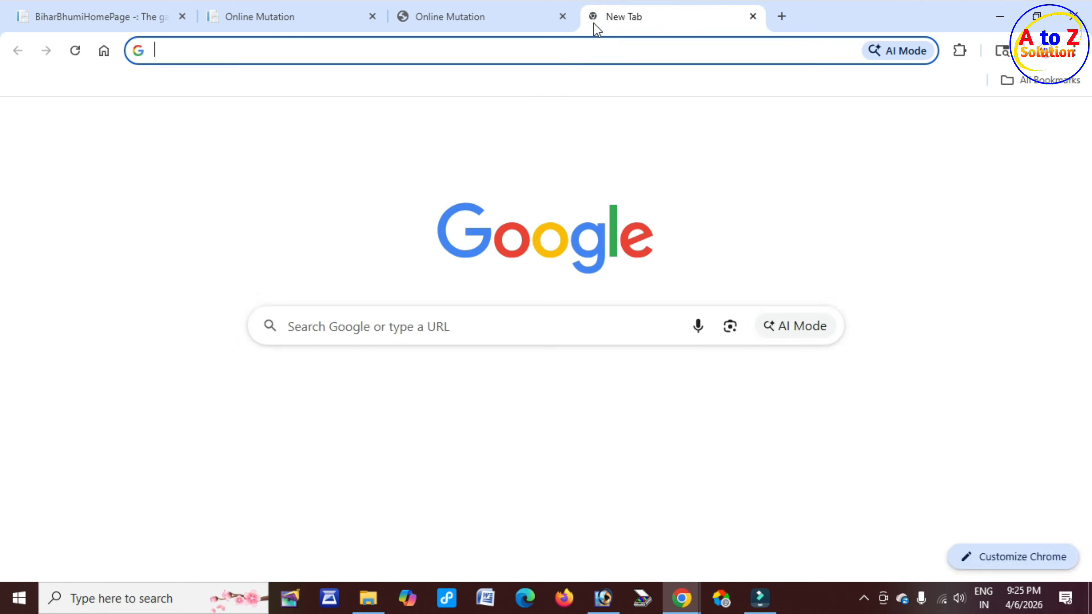
pyautogui.click(157, 402)
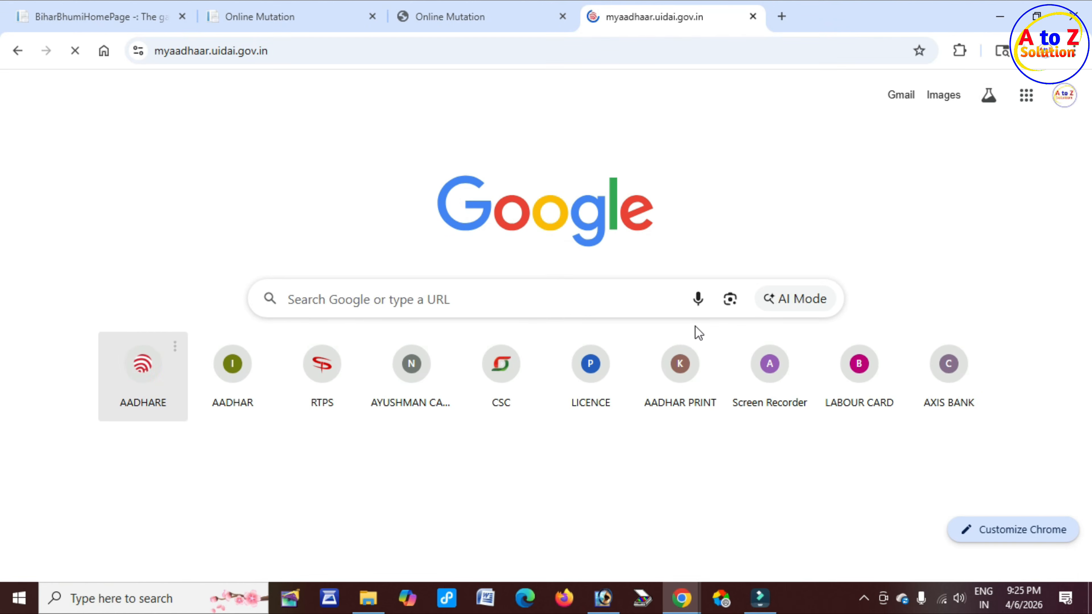
pyautogui.scroll(-12, 505, 312)
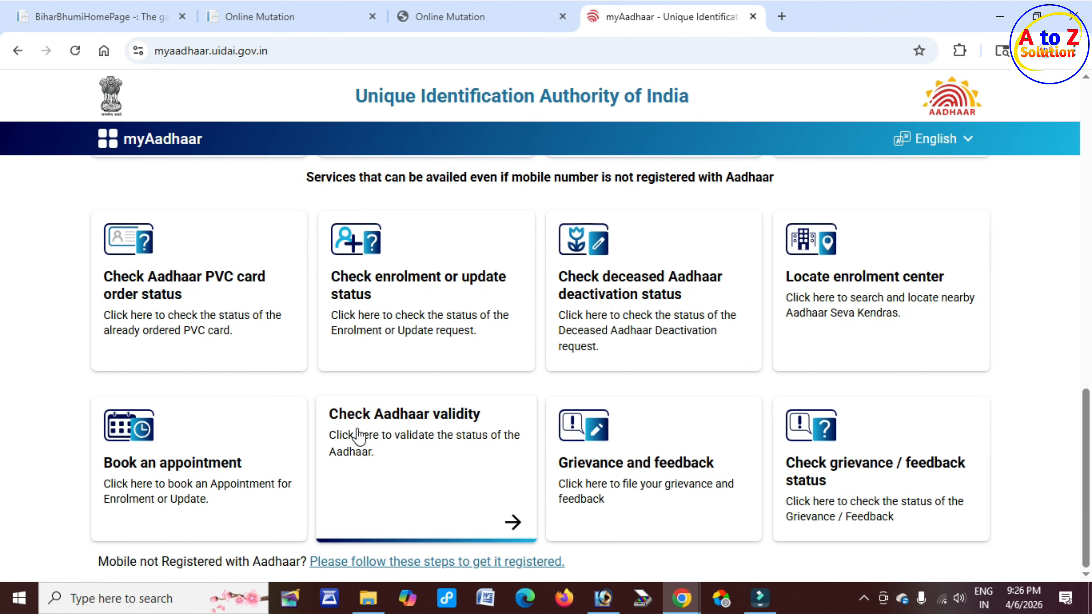
pyautogui.click(456, 444)
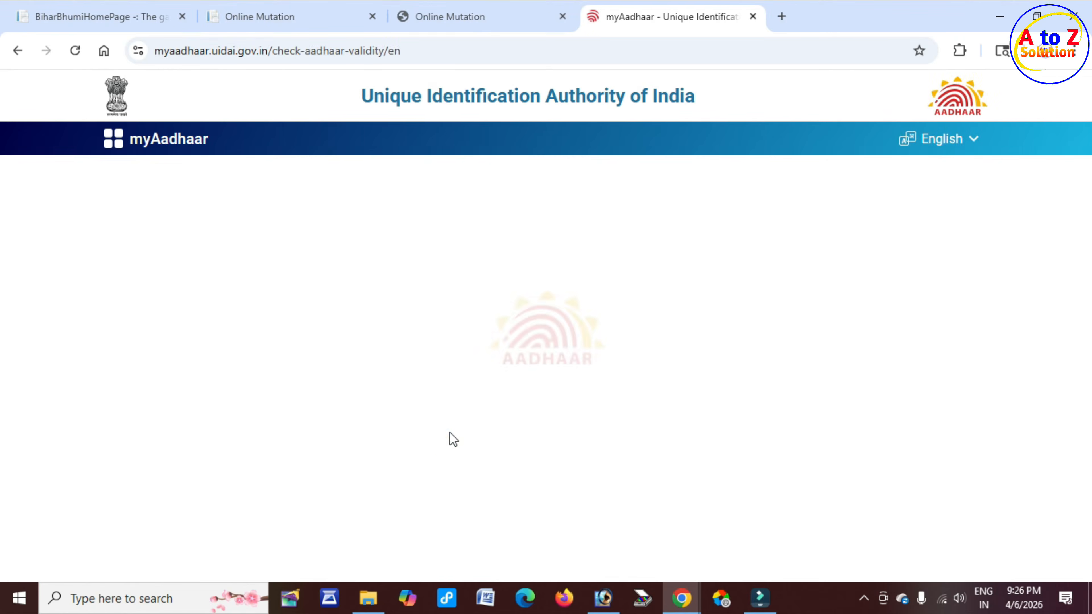
pyautogui.click(241, 236)
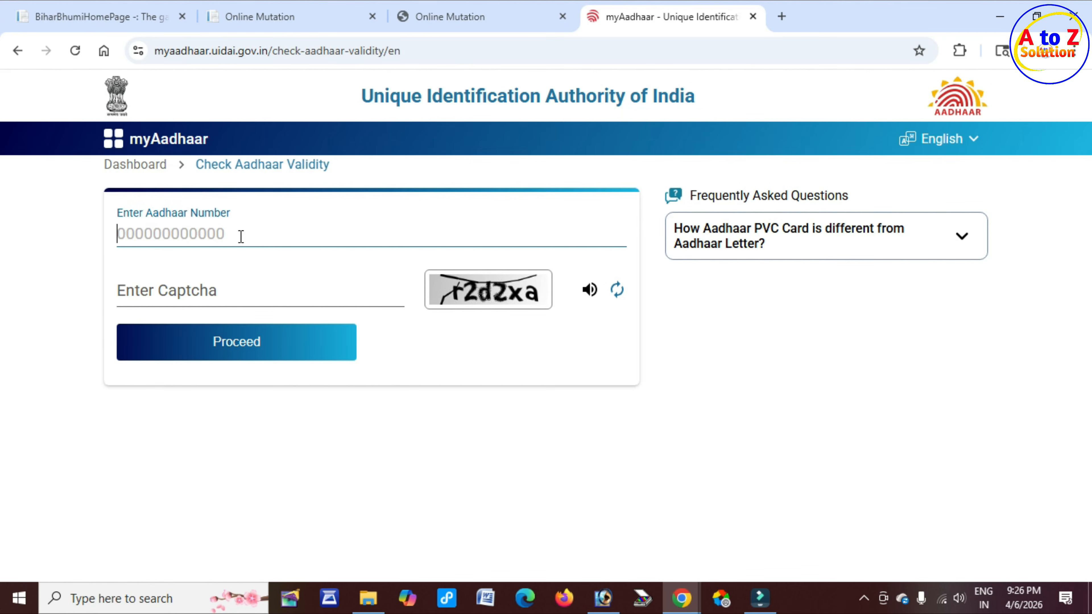
pyautogui.click(481, 300)
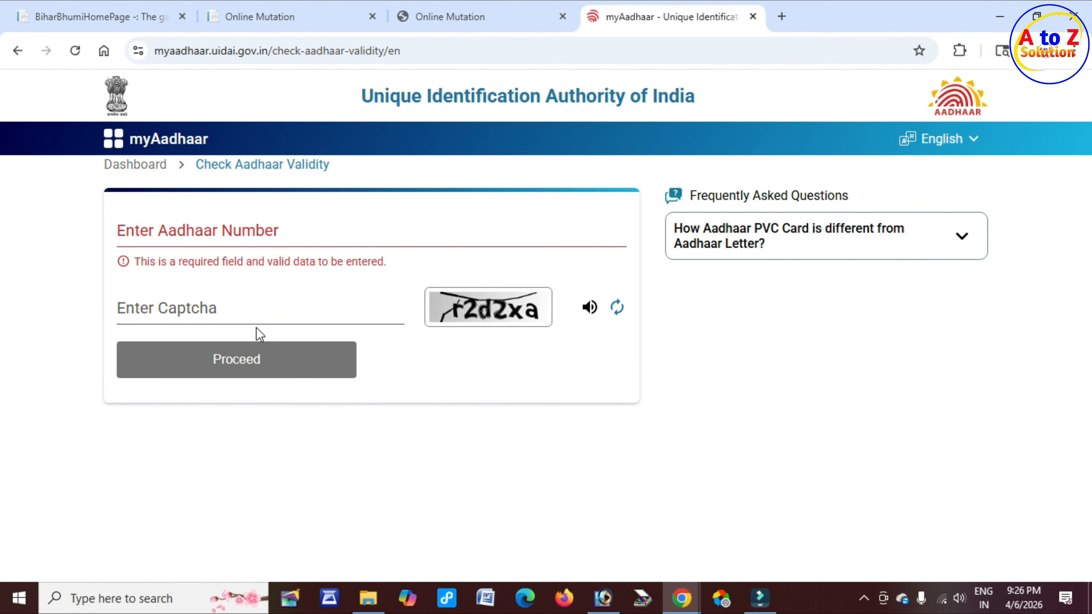
pyautogui.click(245, 315)
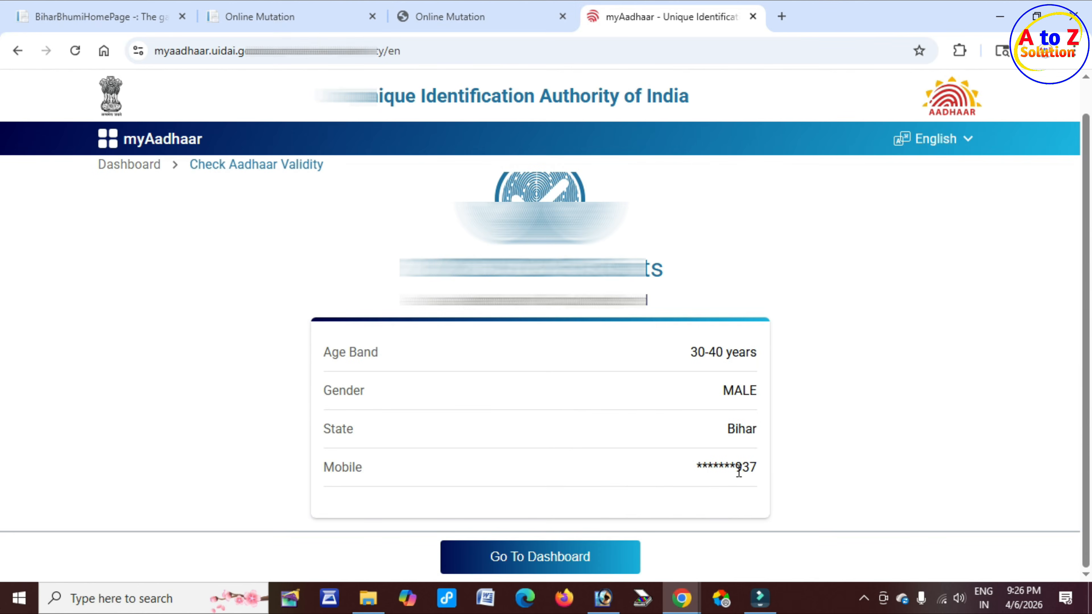
pyautogui.moveTo(735, 469); pyautogui.dragTo(759, 468)
pyautogui.click(752, 16)
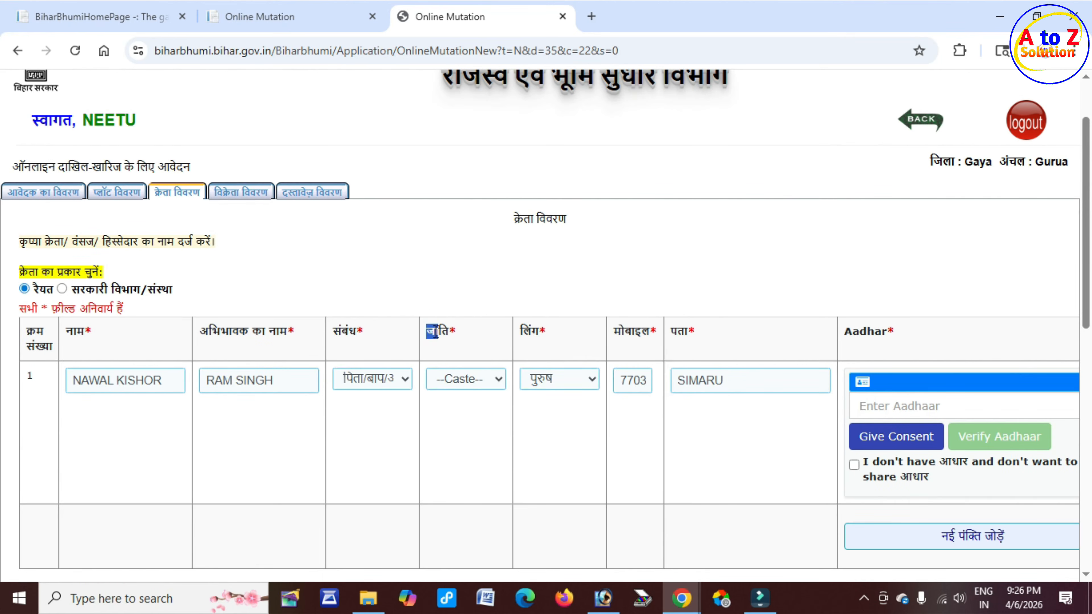
# Step: Select खरवार as the first buyer's caste, then look over the buyer's Aadhaar options
pyautogui.moveTo(435, 333); pyautogui.dragTo(451, 332)
pyautogui.click(487, 380)
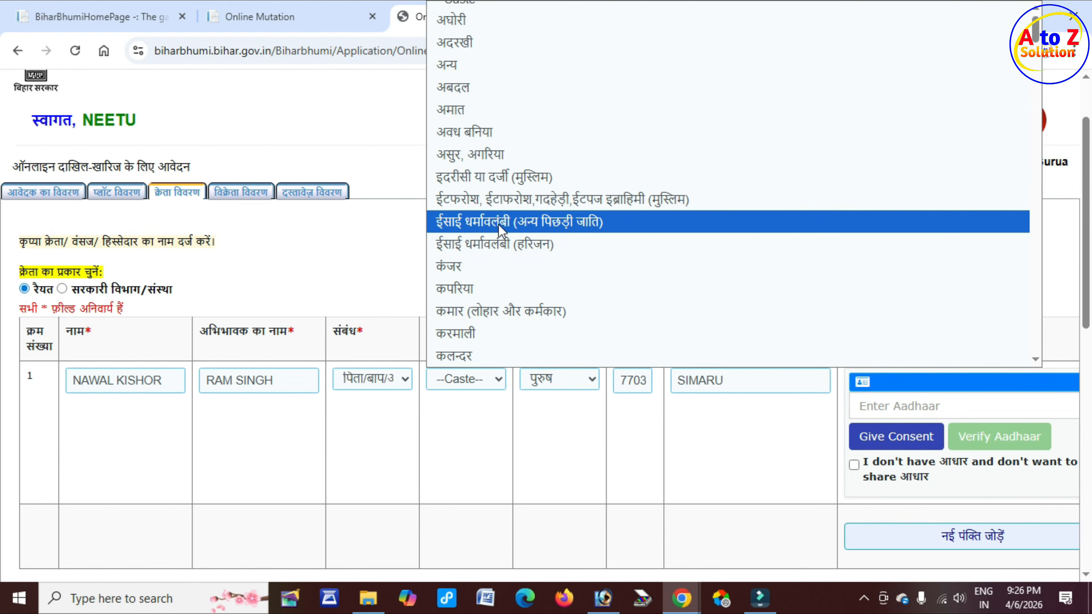
pyautogui.scroll(-10, 500, 228)
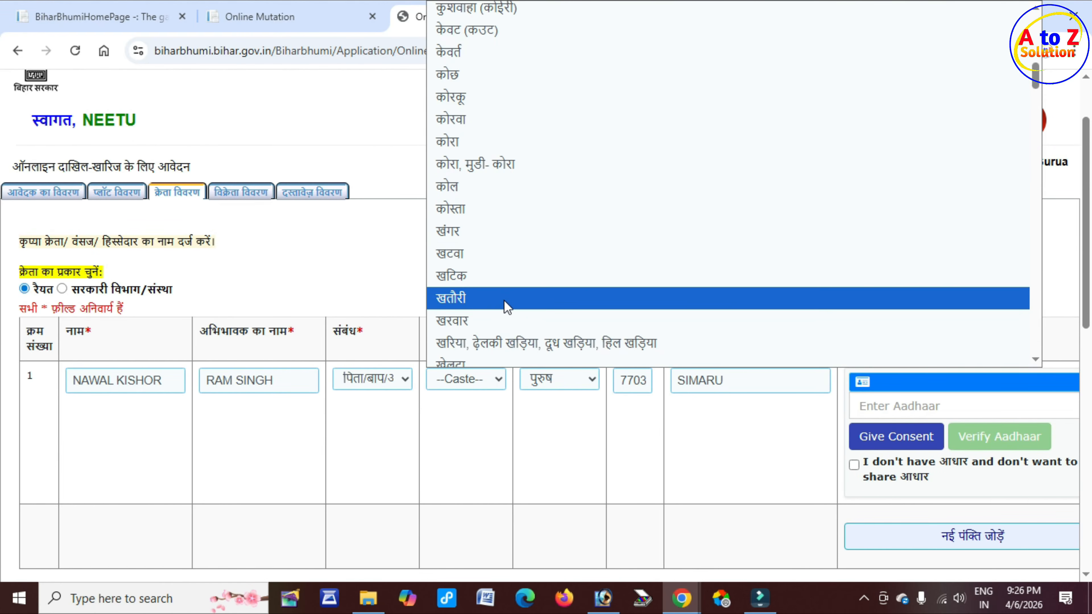
pyautogui.click(489, 322)
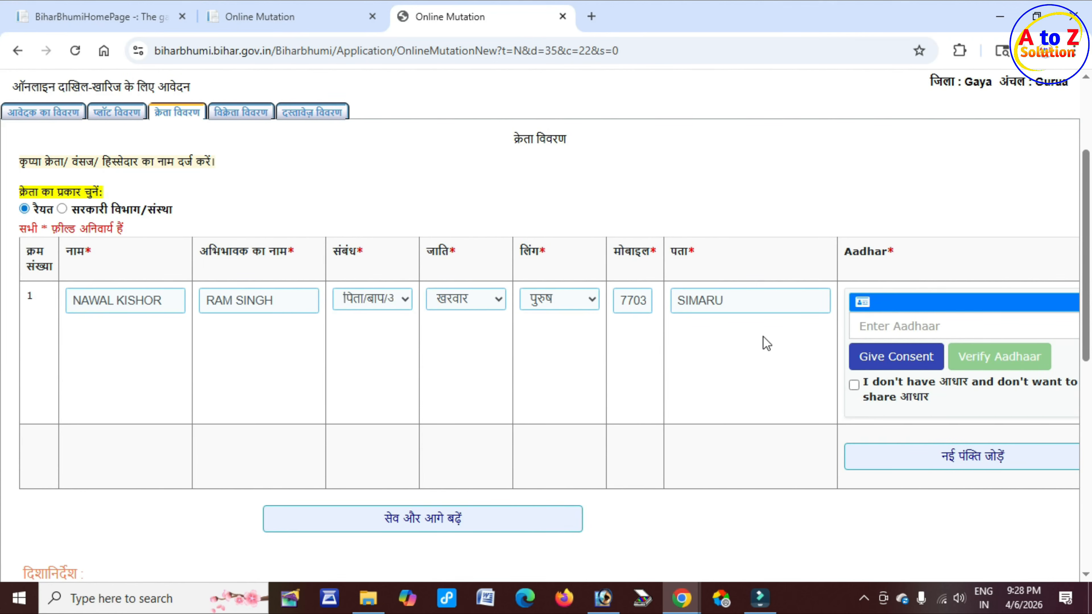
pyautogui.click(895, 327)
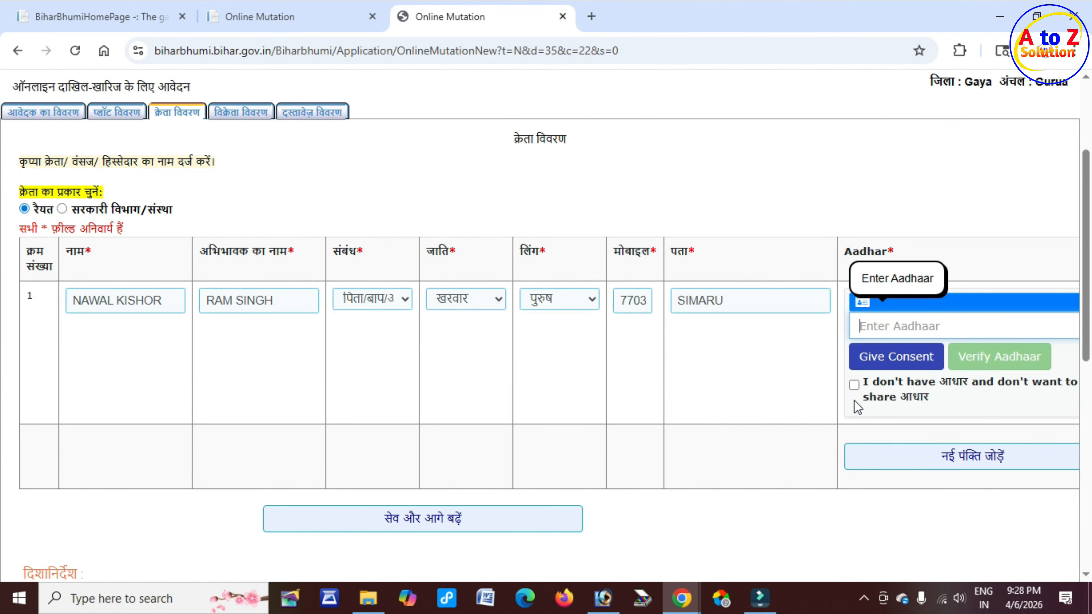
pyautogui.click(871, 384)
# Step: Declare buyer row 1 has no Aadhaar and choose Voter ID Card as the alternative document
pyautogui.moveTo(873, 385); pyautogui.dragTo(1064, 385)
pyautogui.click(885, 398)
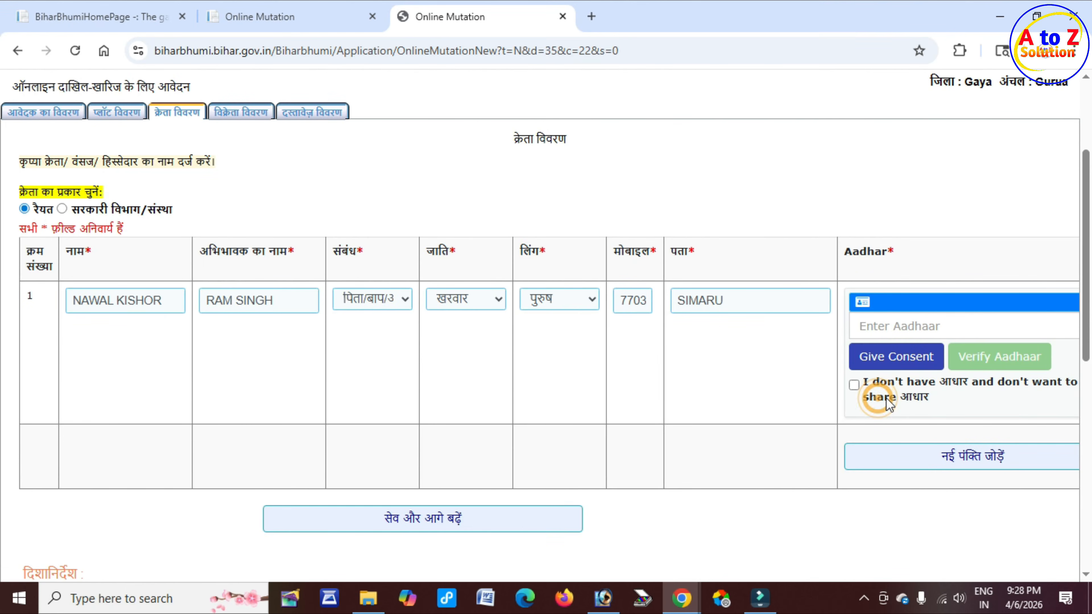
pyautogui.click(935, 392)
pyautogui.click(853, 386)
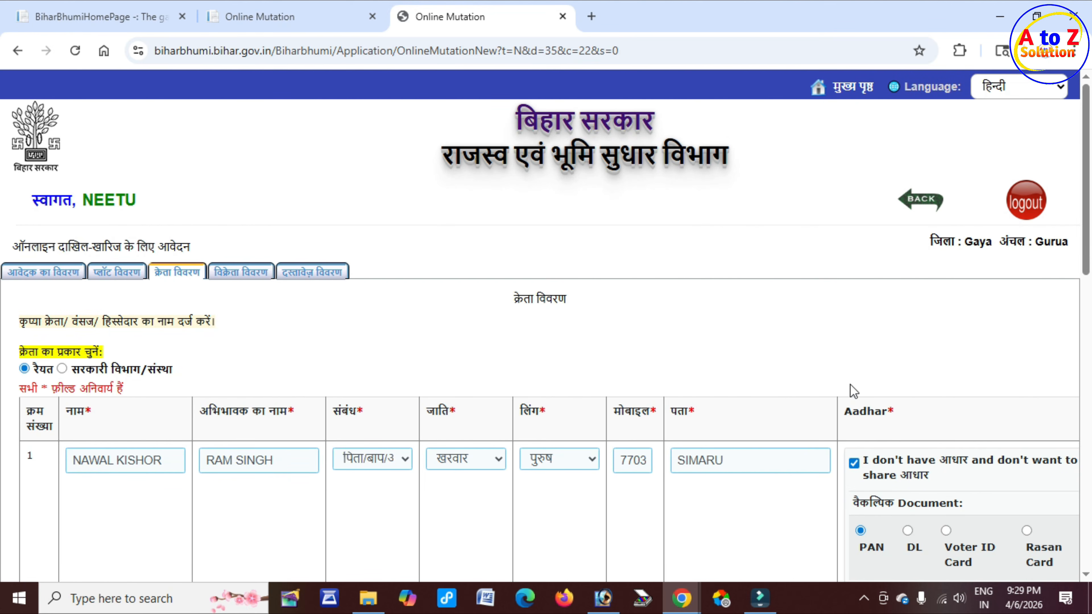
pyautogui.scroll(-3, 853, 391)
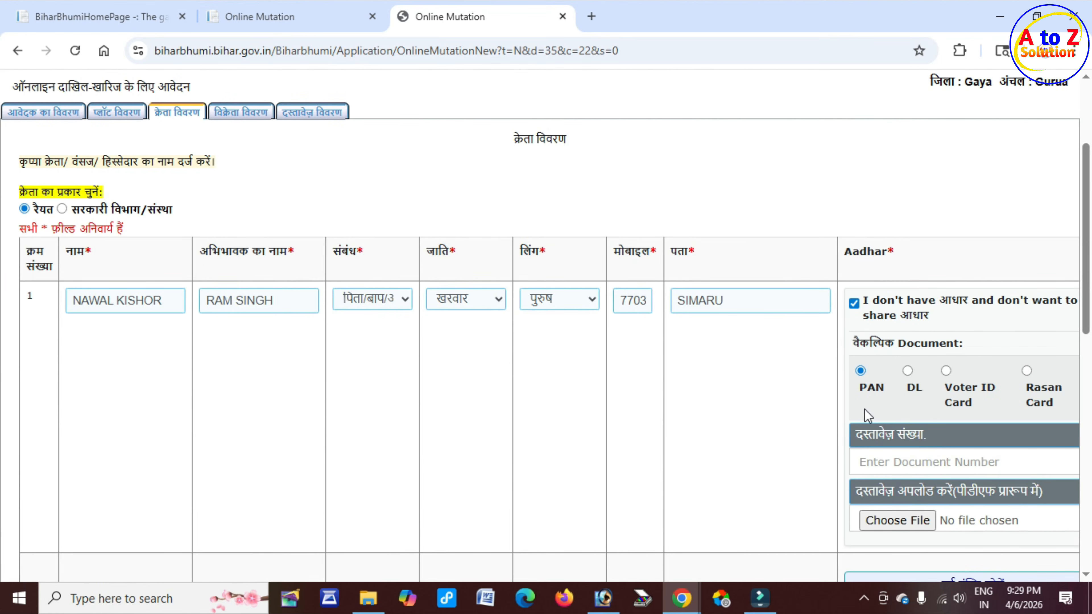
pyautogui.click(913, 391)
pyautogui.click(963, 392)
pyautogui.moveTo(1027, 387); pyautogui.dragTo(1063, 410)
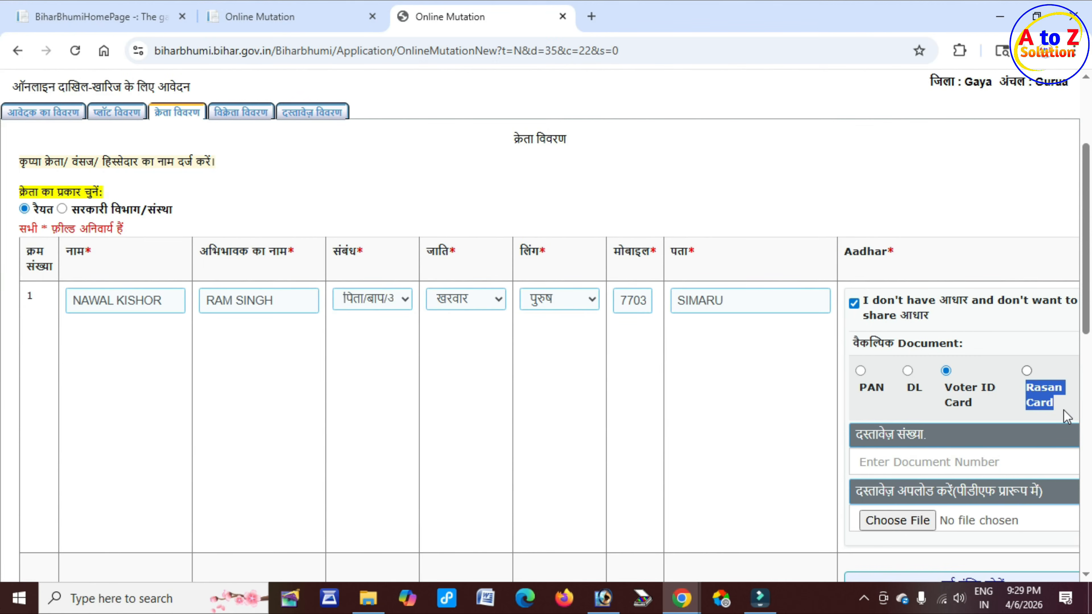
# Step: Try the DL, PAN and Voter ID Card document options and their number field
pyautogui.scroll(-2, 1031, 387)
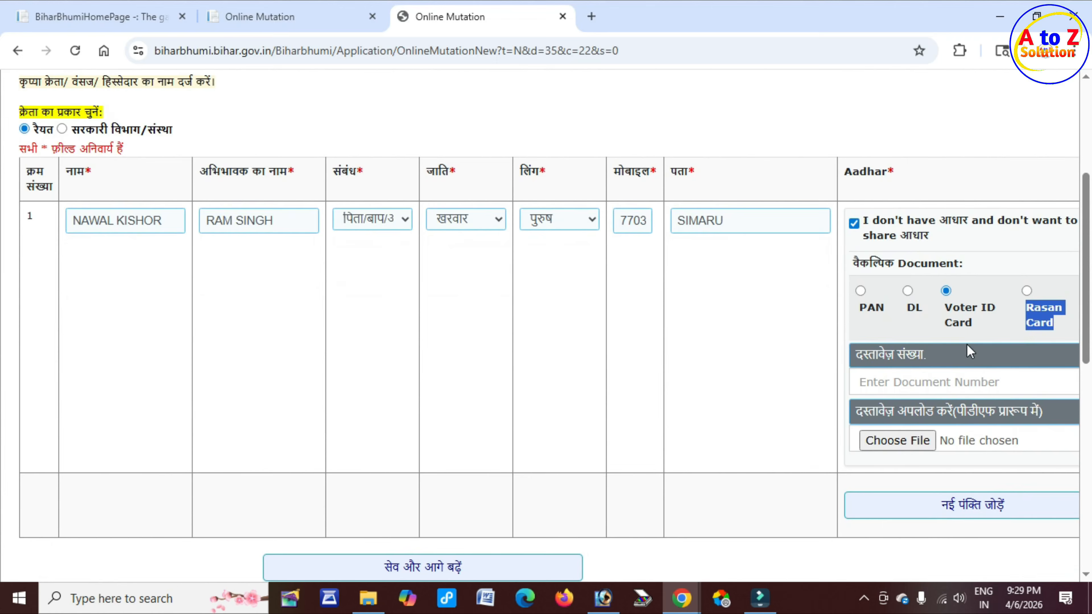
pyautogui.click(908, 291)
pyautogui.moveTo(860, 356); pyautogui.dragTo(925, 359)
pyautogui.click(912, 383)
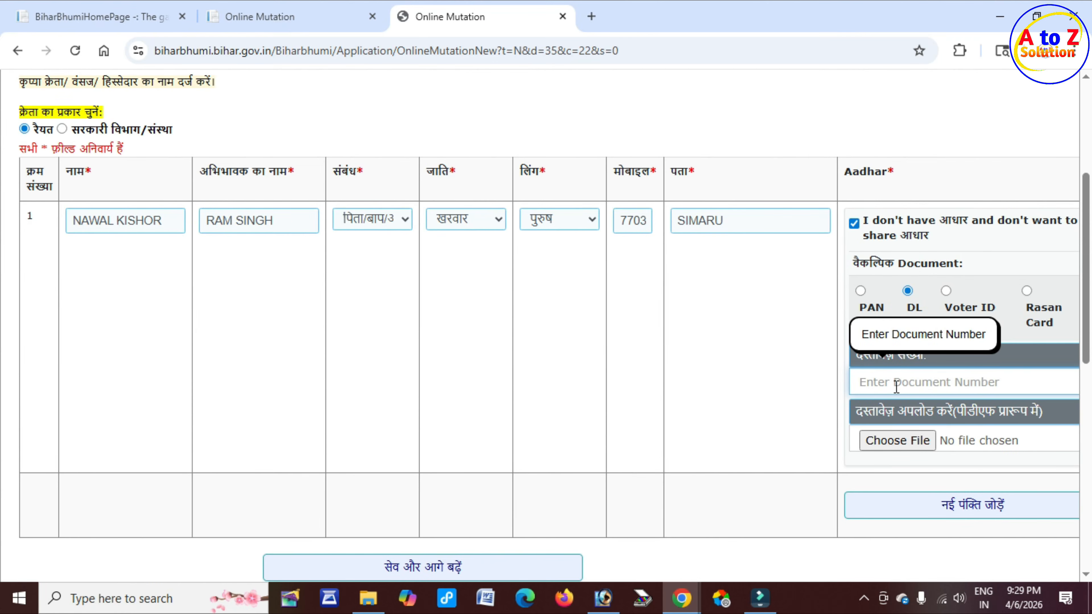
pyautogui.click(860, 291)
pyautogui.click(905, 382)
pyautogui.click(945, 291)
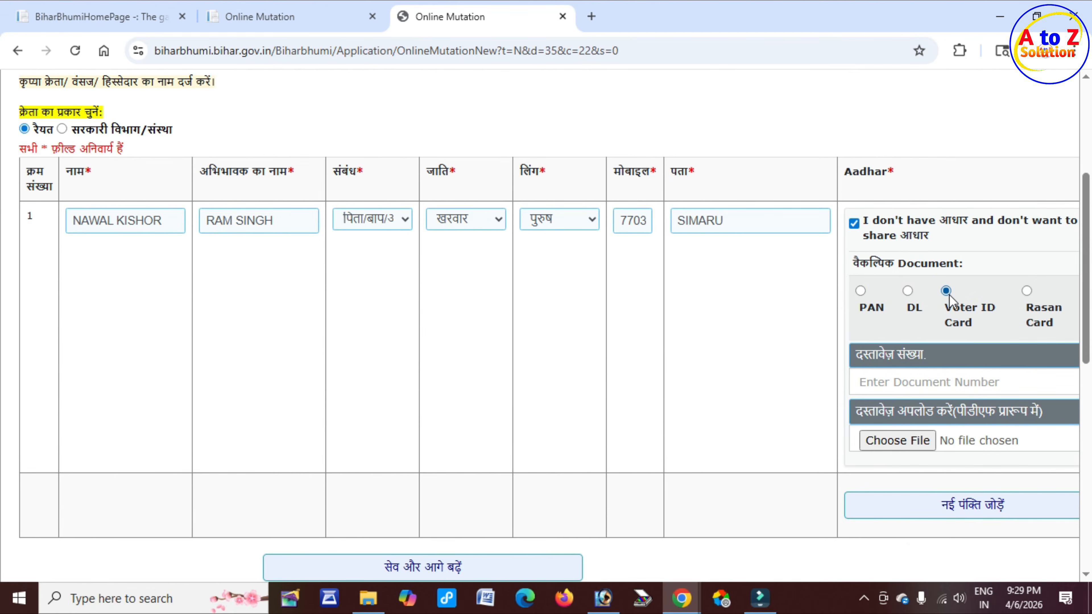
pyautogui.click(892, 380)
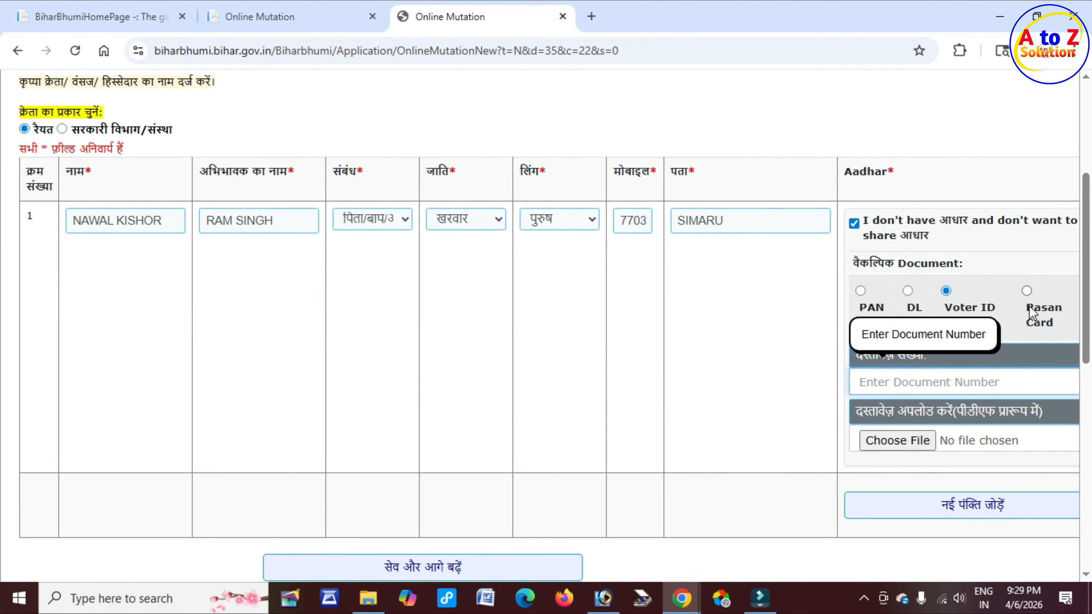
pyautogui.moveTo(1034, 307); pyautogui.dragTo(1051, 318)
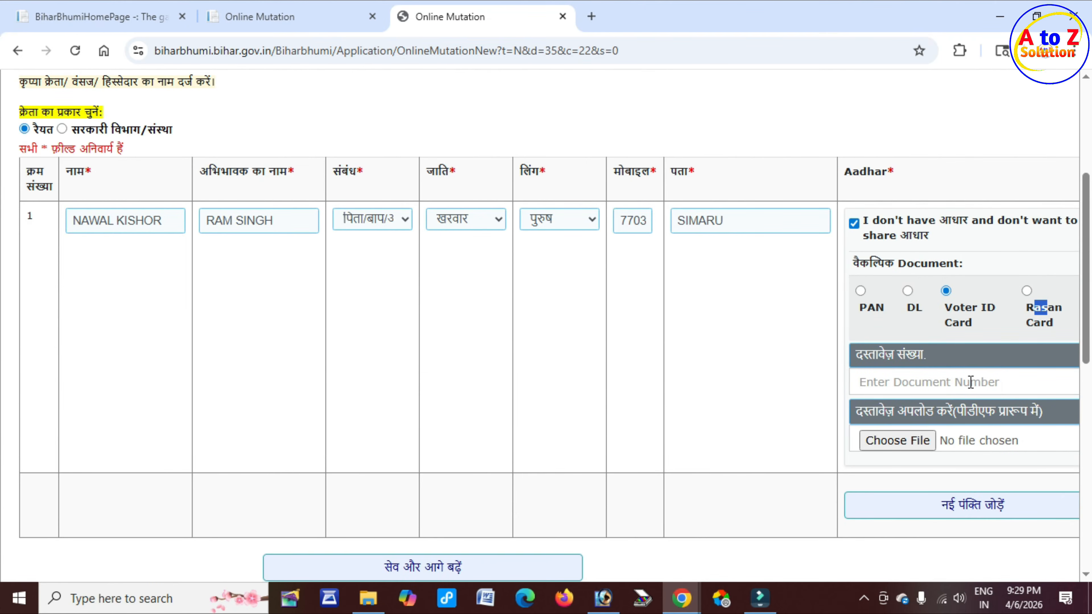
pyautogui.click(870, 378)
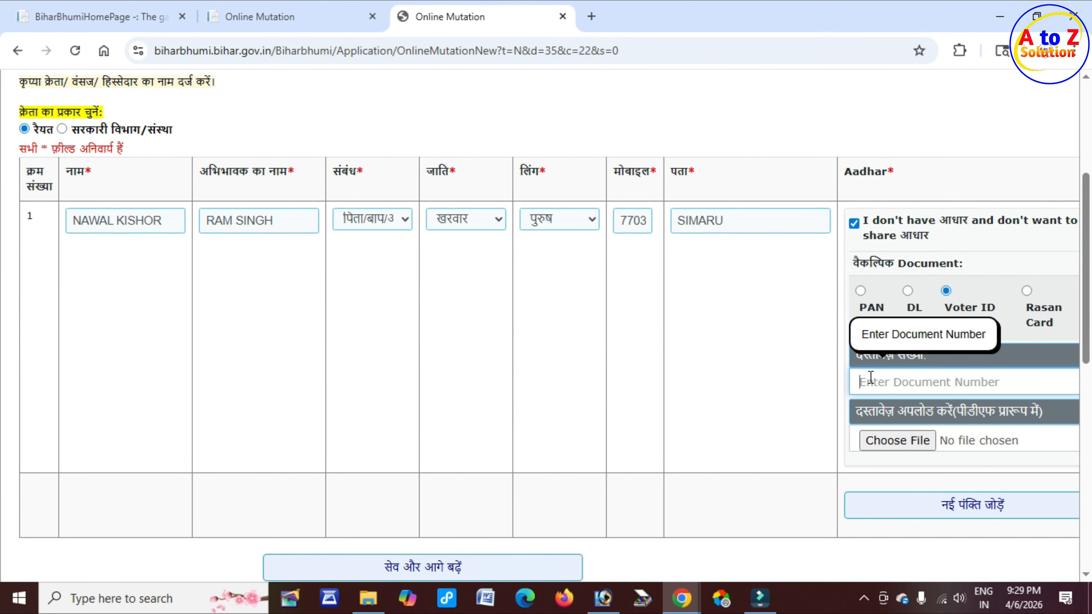
pyautogui.moveTo(952, 308); pyautogui.dragTo(997, 317)
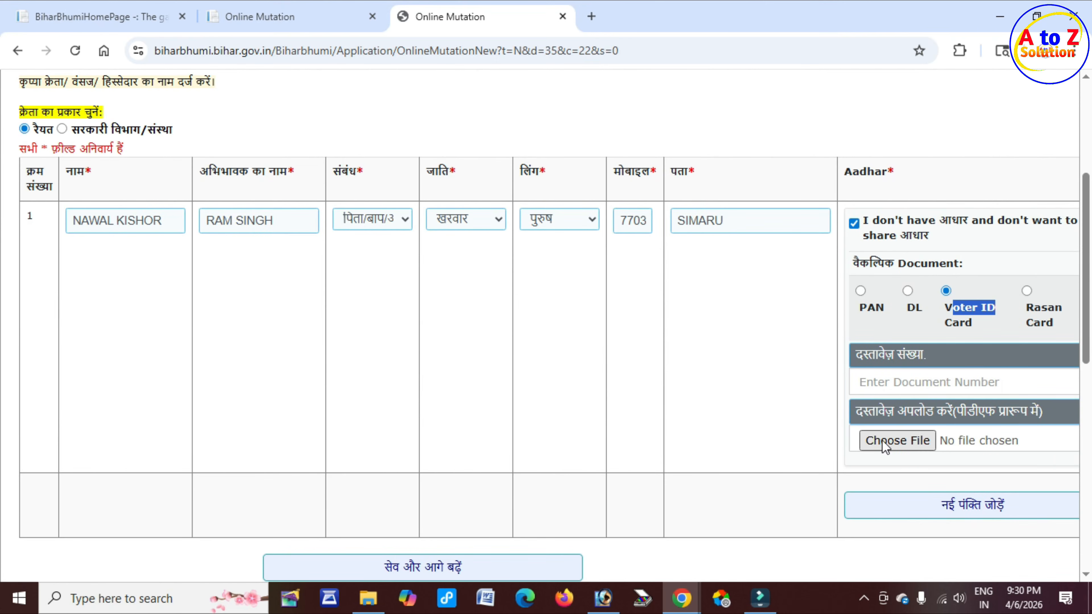
# Step: Note the PDF-format upload requirement and switch the buyer back to providing Aadhaar
pyautogui.click(965, 412)
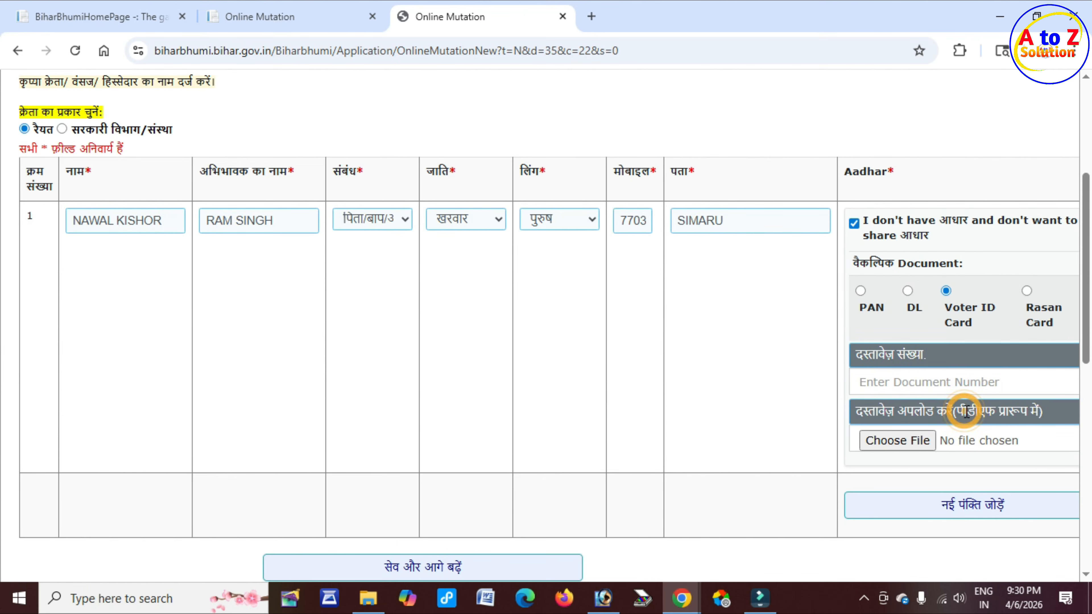
pyautogui.moveTo(965, 412); pyautogui.dragTo(1033, 411)
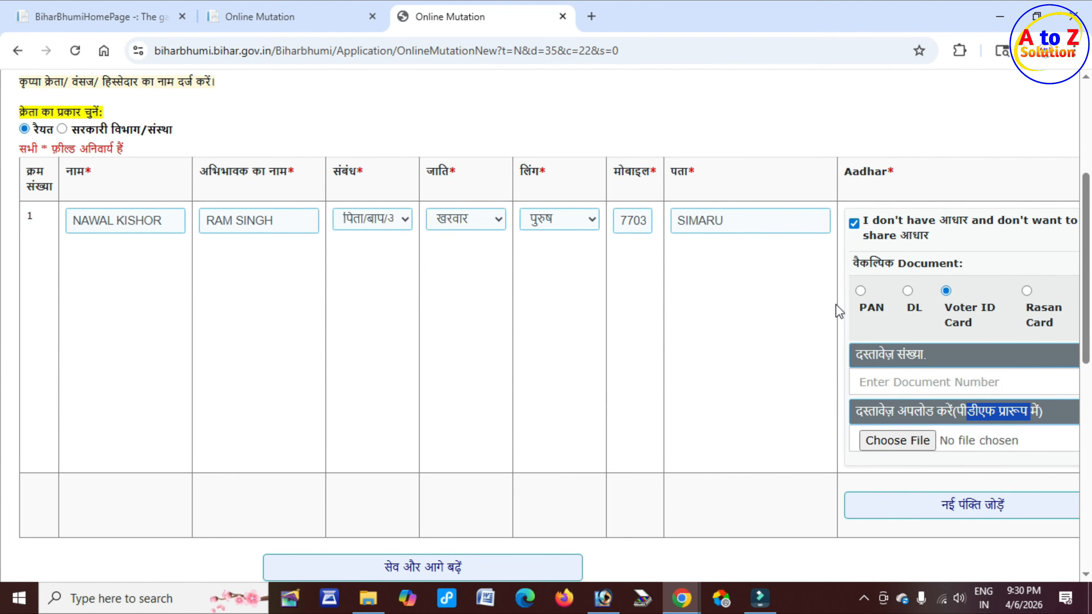
pyautogui.click(854, 223)
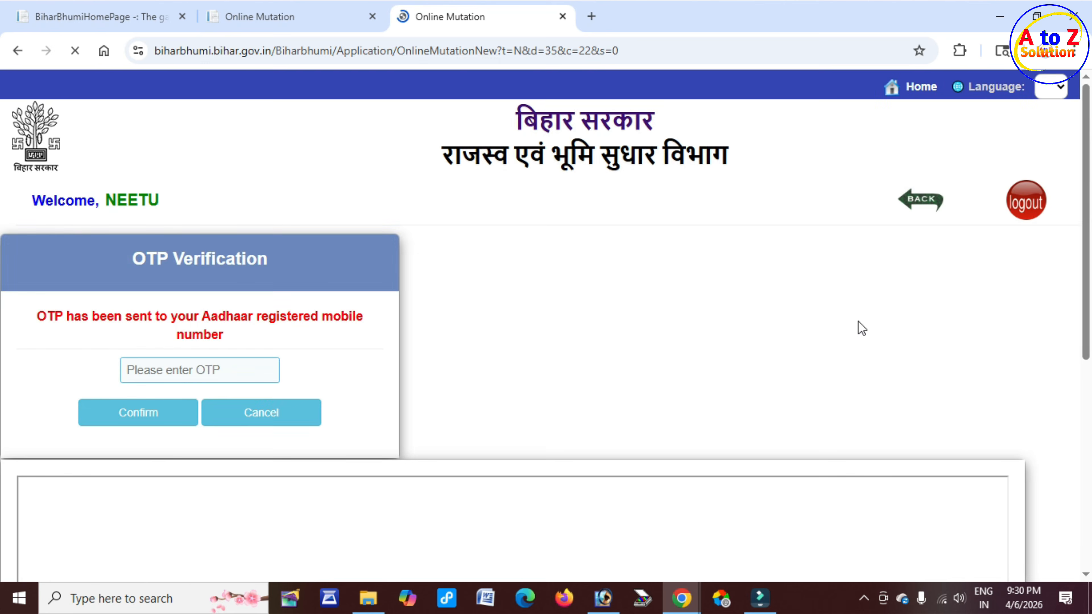
# Step: Enter the buyer's Aadhaar number, then give and confirm consent for Aadhaar verification
pyautogui.scroll(-2, 858, 328)
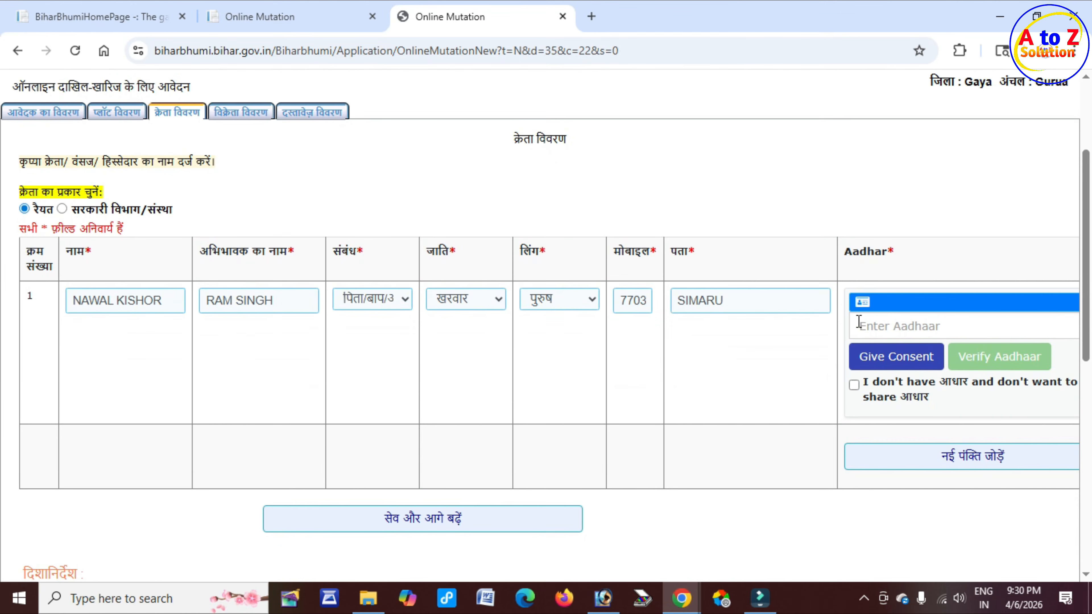
pyautogui.click(873, 325)
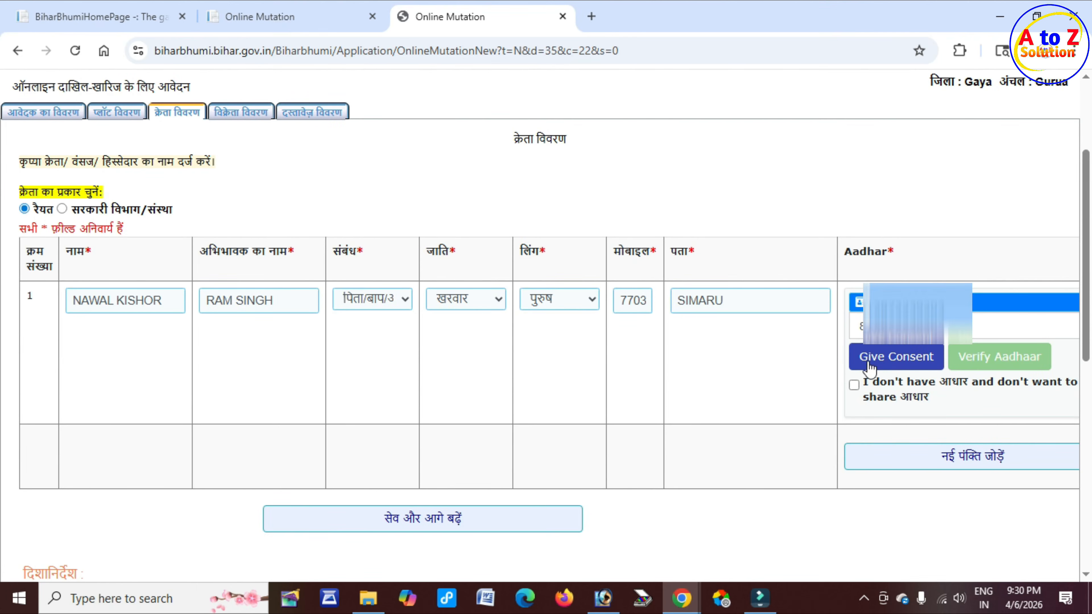
pyautogui.click(913, 362)
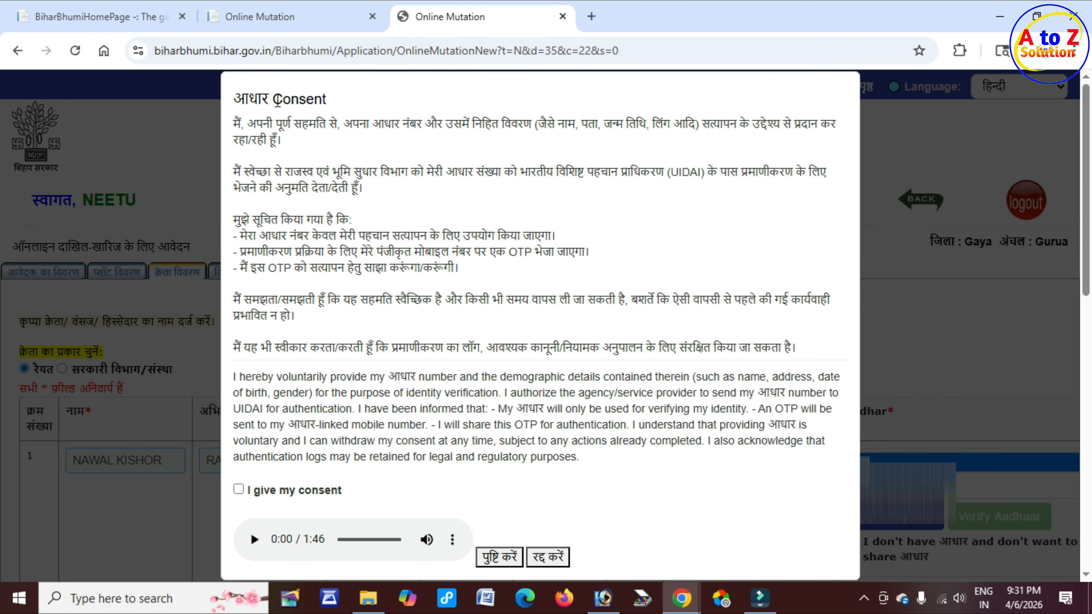
pyautogui.moveTo(273, 100); pyautogui.dragTo(335, 101)
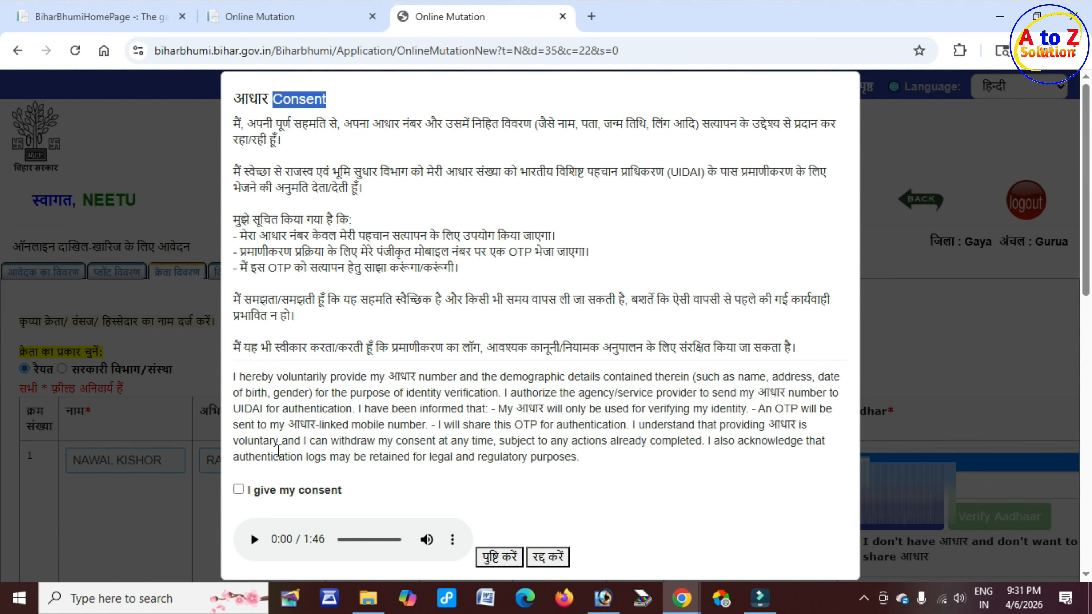
pyautogui.click(238, 489)
pyautogui.click(499, 558)
pyautogui.scroll(-1, 541, 552)
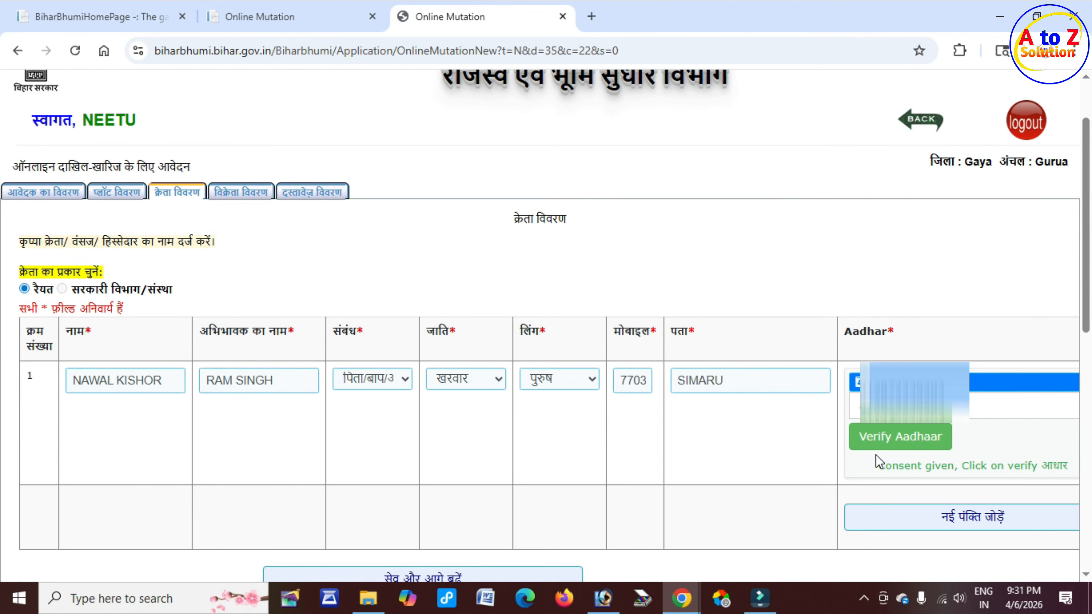
# Step: Verify the first buyer's Aadhaar with the OTP sent to the registered mobile
pyautogui.click(915, 444)
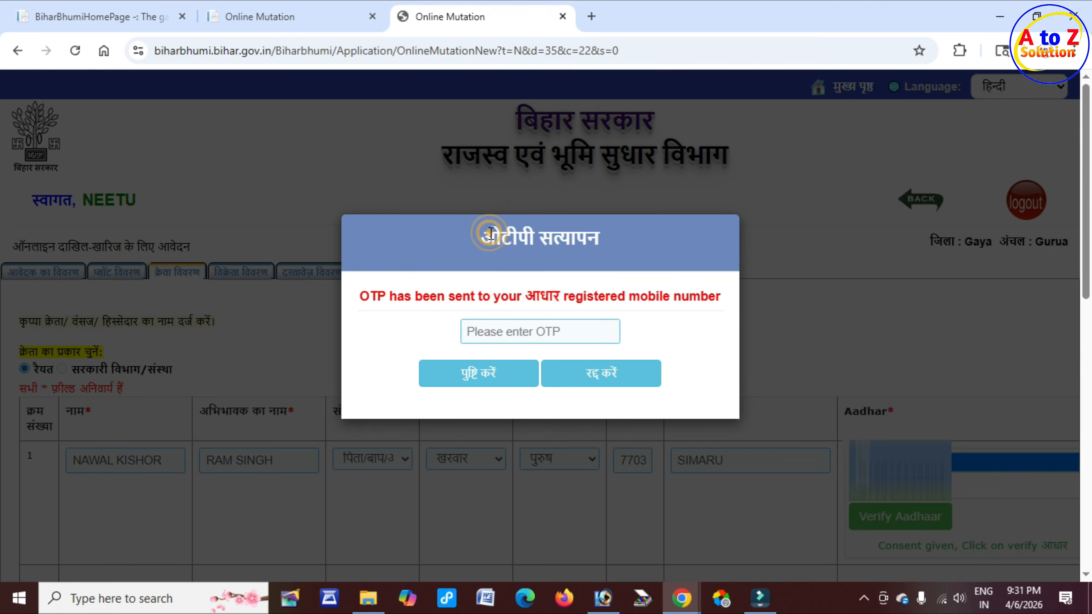
pyautogui.moveTo(477, 237); pyautogui.dragTo(601, 238)
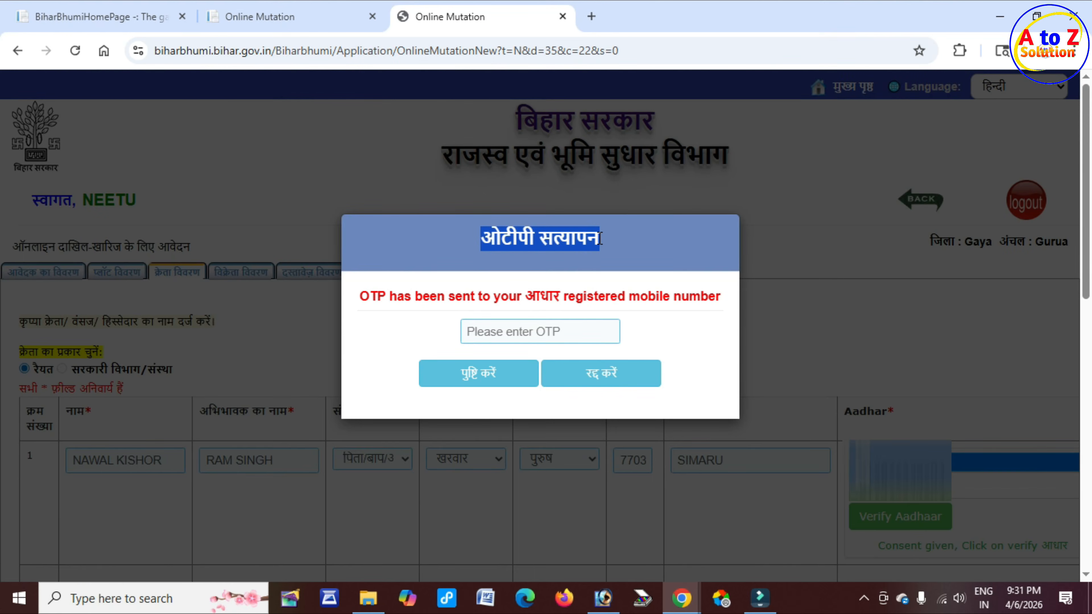
pyautogui.moveTo(553, 297); pyautogui.dragTo(658, 298)
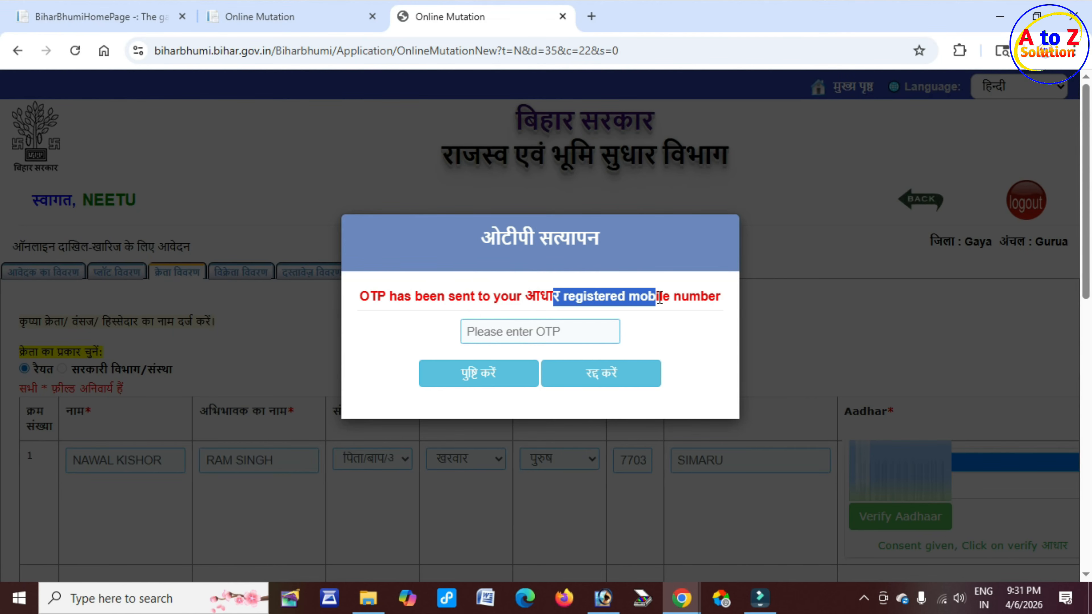
pyautogui.click(510, 331)
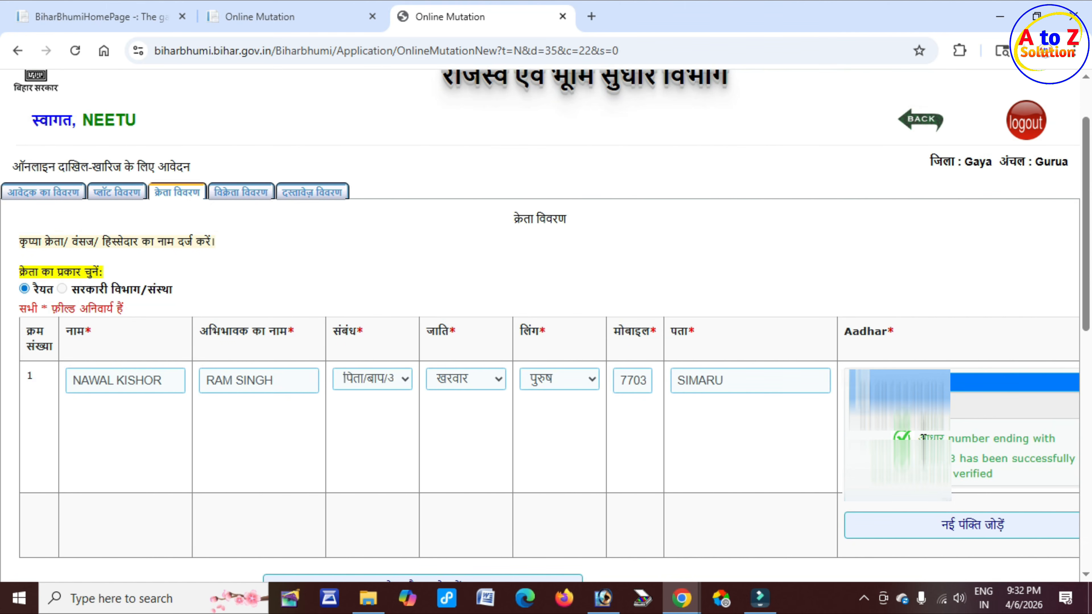
pyautogui.moveTo(918, 438); pyautogui.dragTo(1045, 463)
pyautogui.click(938, 439)
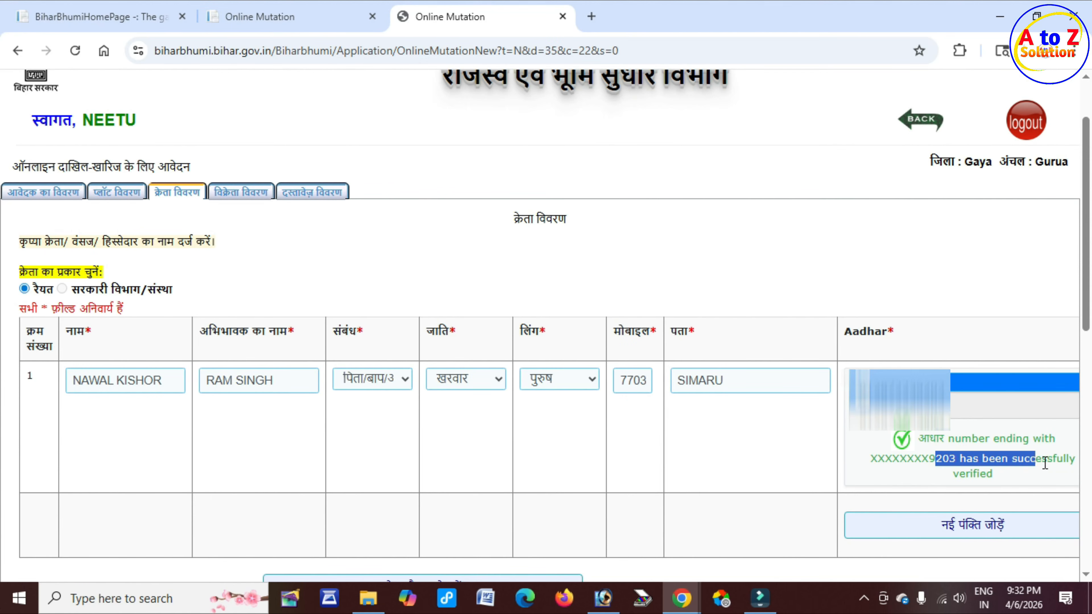
pyautogui.click(971, 479)
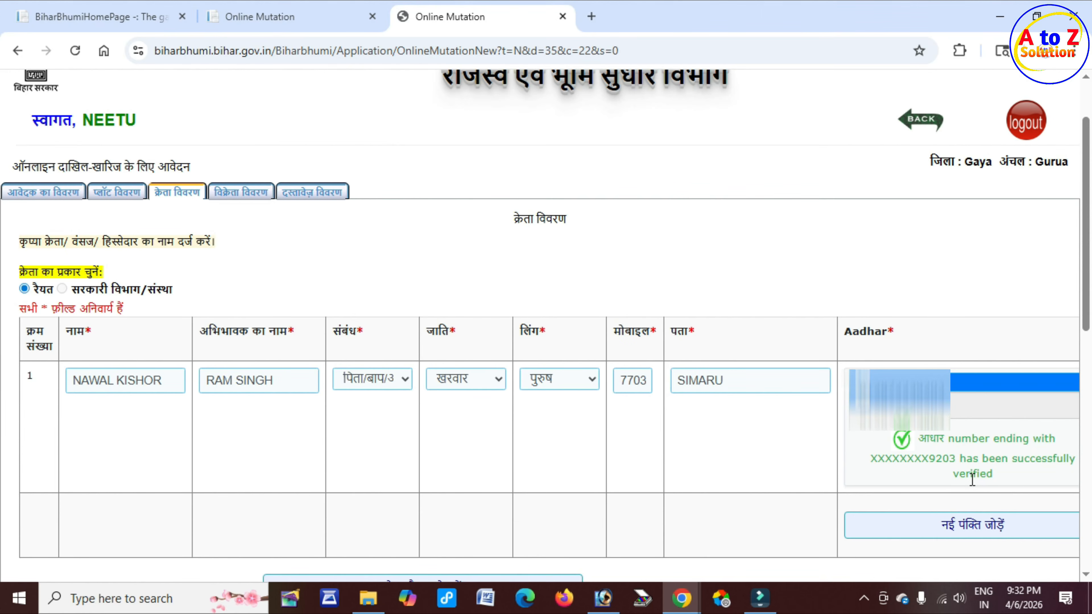
pyautogui.scroll(-2, 836, 478)
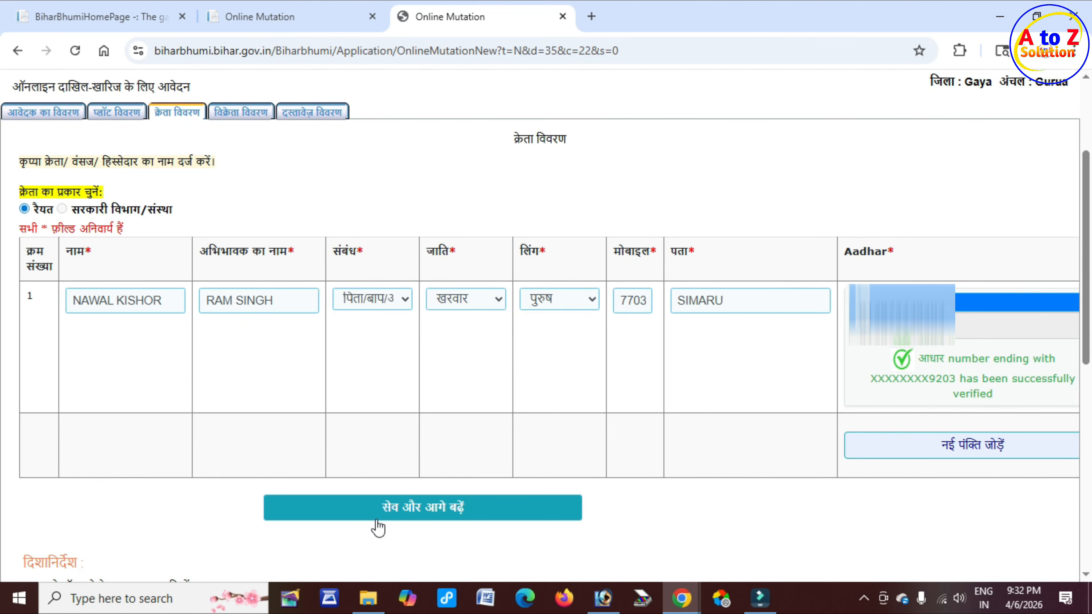
# Step: Save the buyer details and review the seller name and guardian-name columns
pyautogui.click(457, 509)
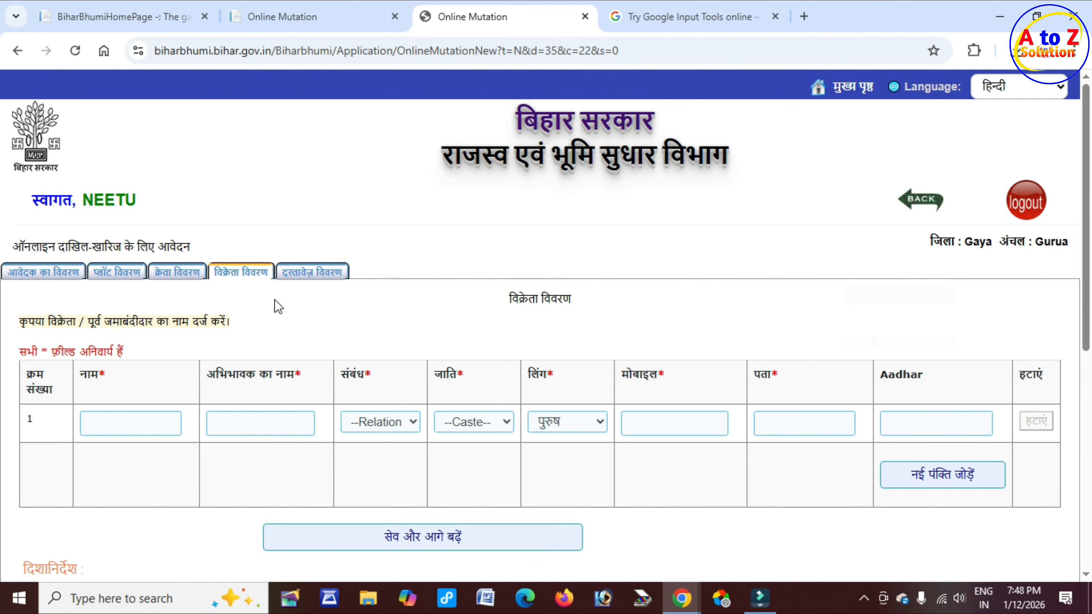
pyautogui.scroll(-2, 88, 419)
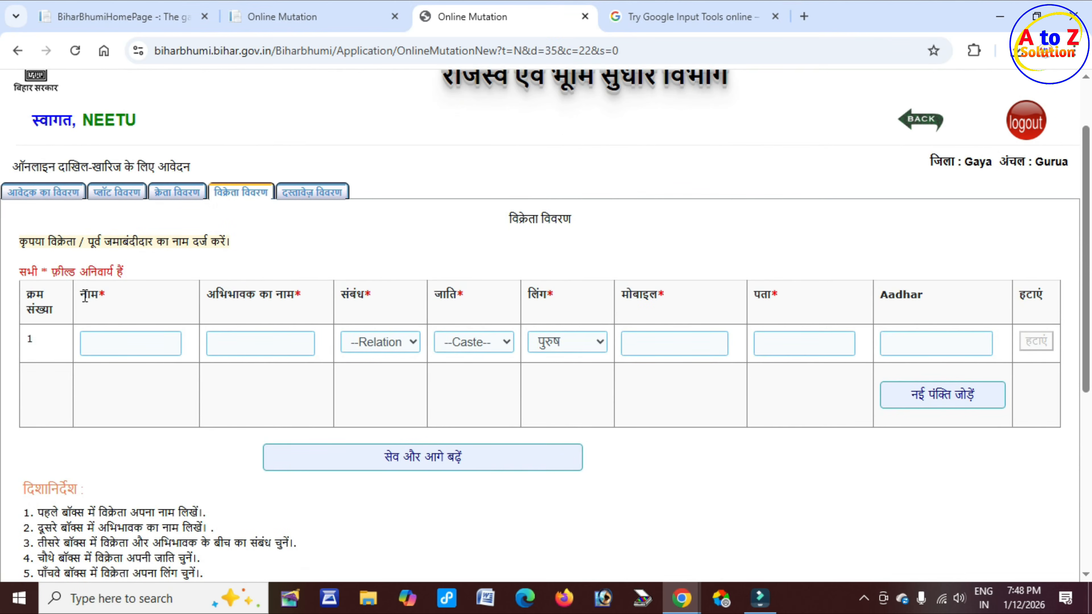
pyautogui.moveTo(85, 297); pyautogui.dragTo(126, 304)
pyautogui.moveTo(216, 294); pyautogui.dragTo(369, 297)
pyautogui.moveTo(216, 296); pyautogui.dragTo(295, 297)
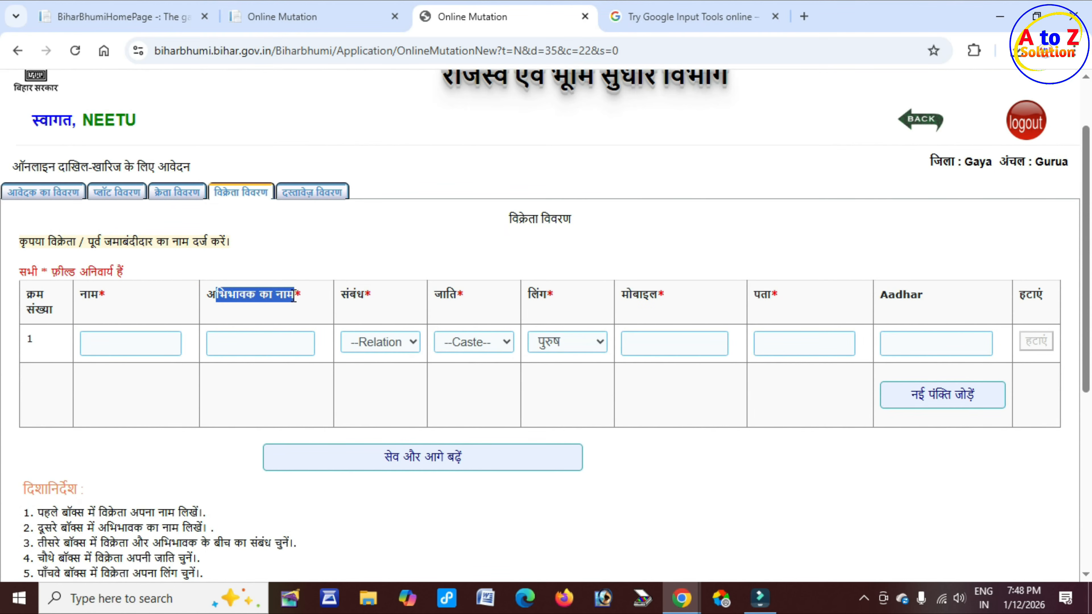
# Step: Review the seller relation, caste, gender, mobile, address and Aadhar columns
pyautogui.click(396, 346)
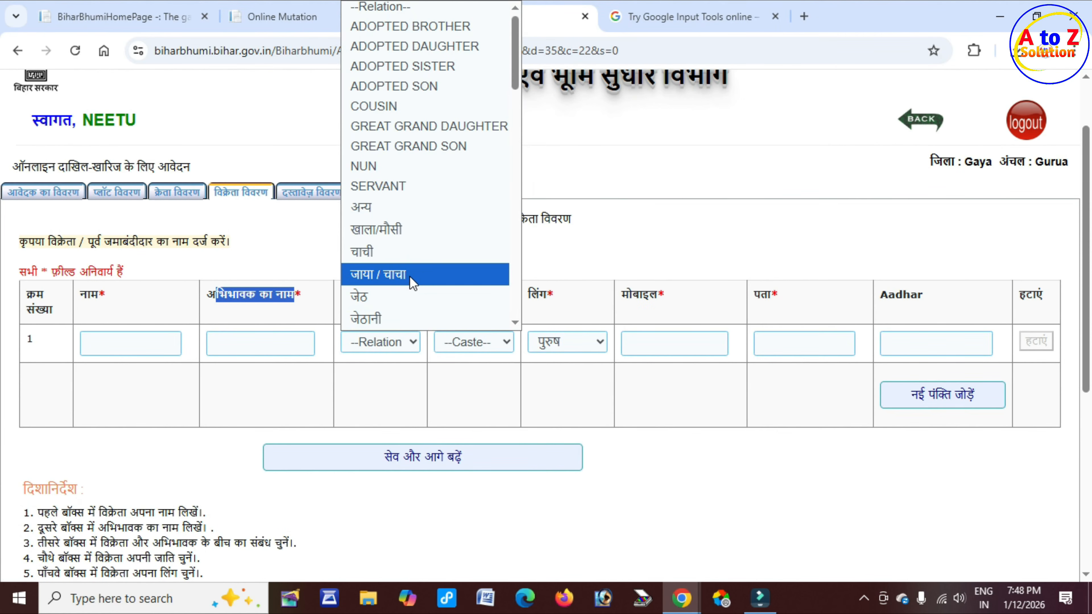
pyautogui.scroll(-6, 413, 252)
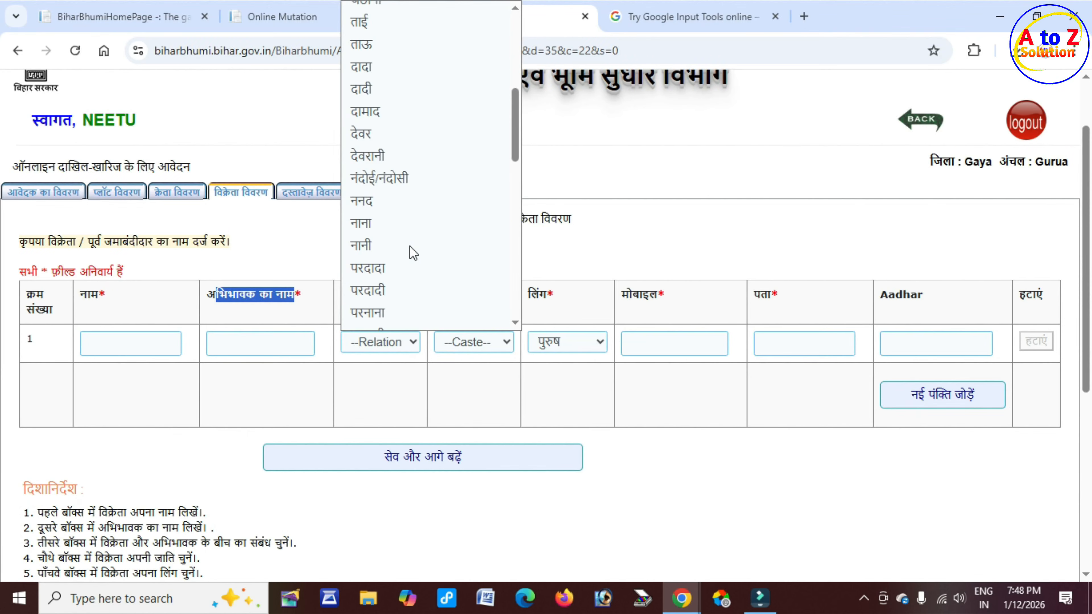
pyautogui.scroll(-5, 413, 253)
pyautogui.click(408, 391)
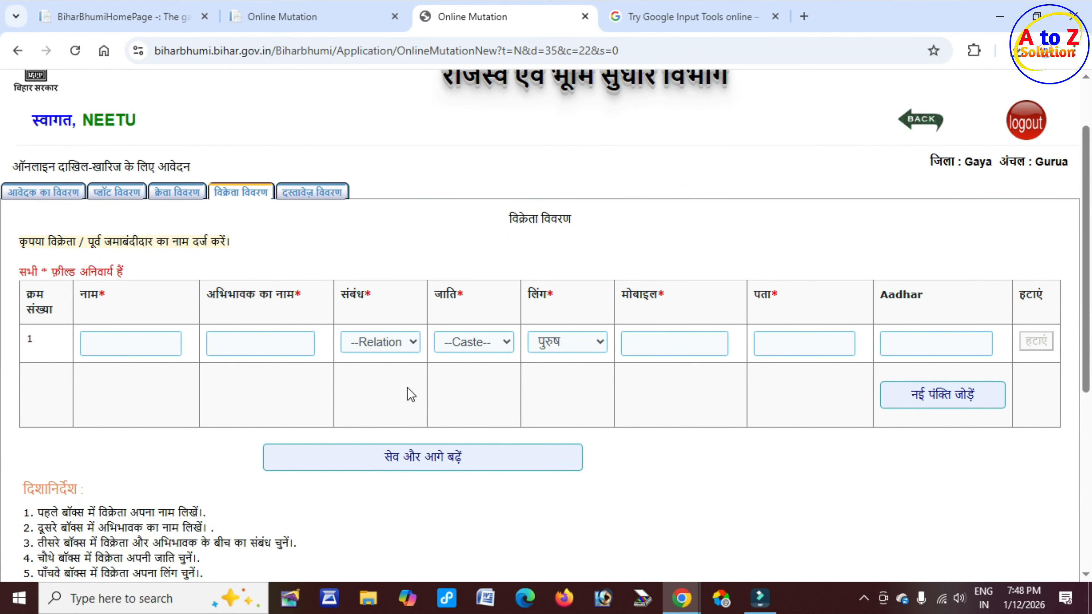
pyautogui.tripleClick(445, 294)
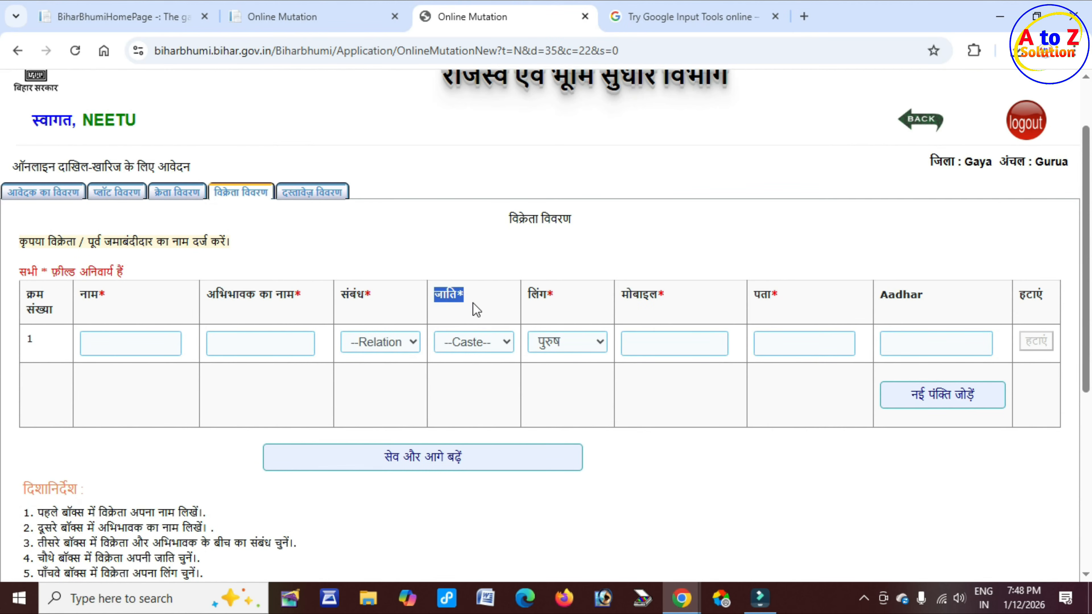
pyautogui.doubleClick(536, 294)
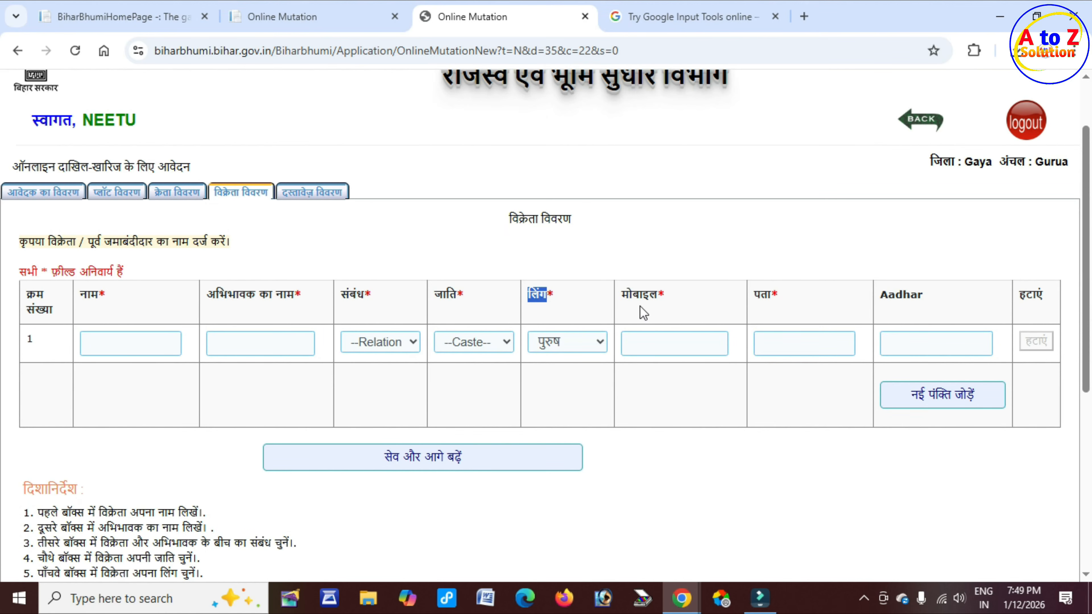
pyautogui.tripleClick(625, 295)
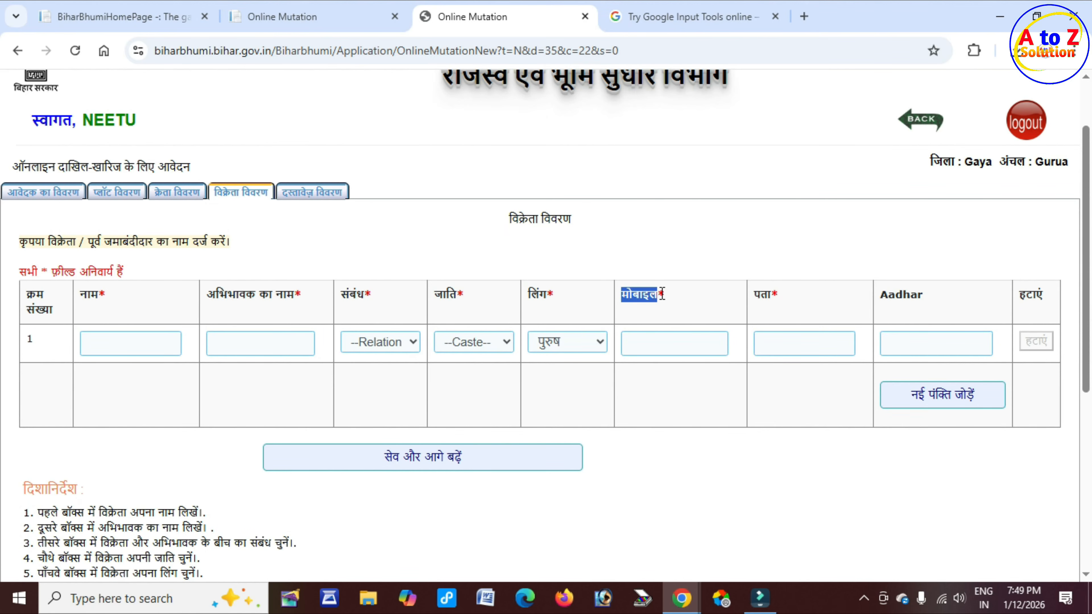
pyautogui.tripleClick(767, 295)
pyautogui.click(767, 343)
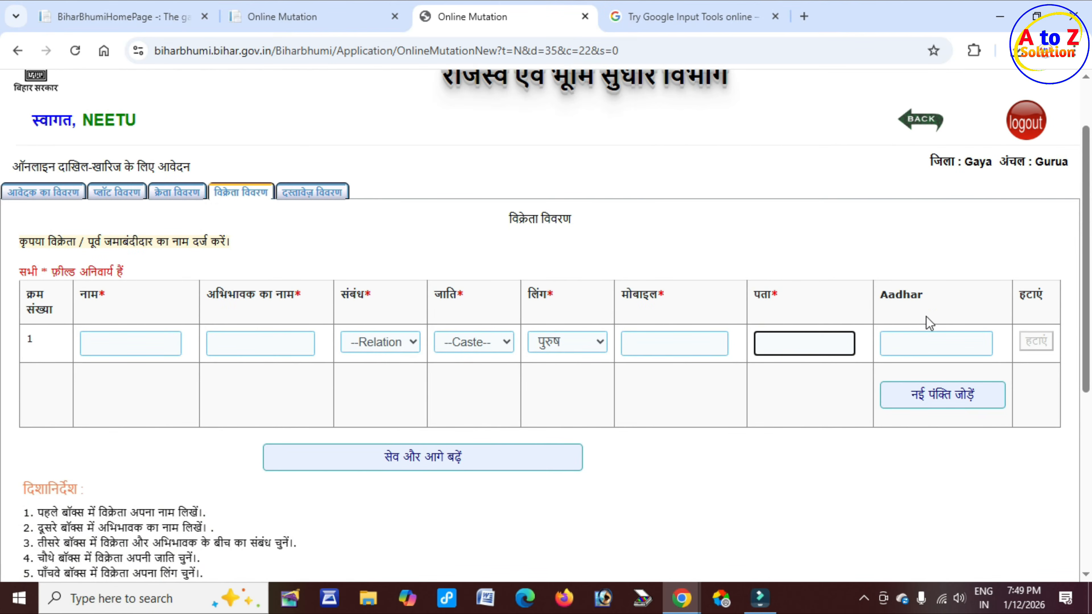
pyautogui.doubleClick(882, 296)
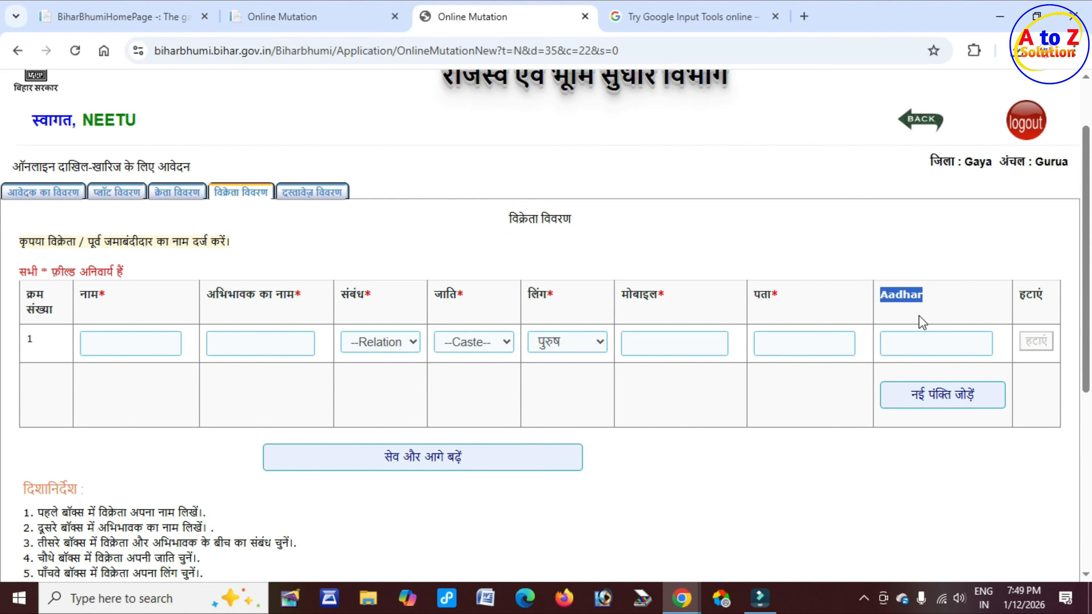
pyautogui.click(831, 406)
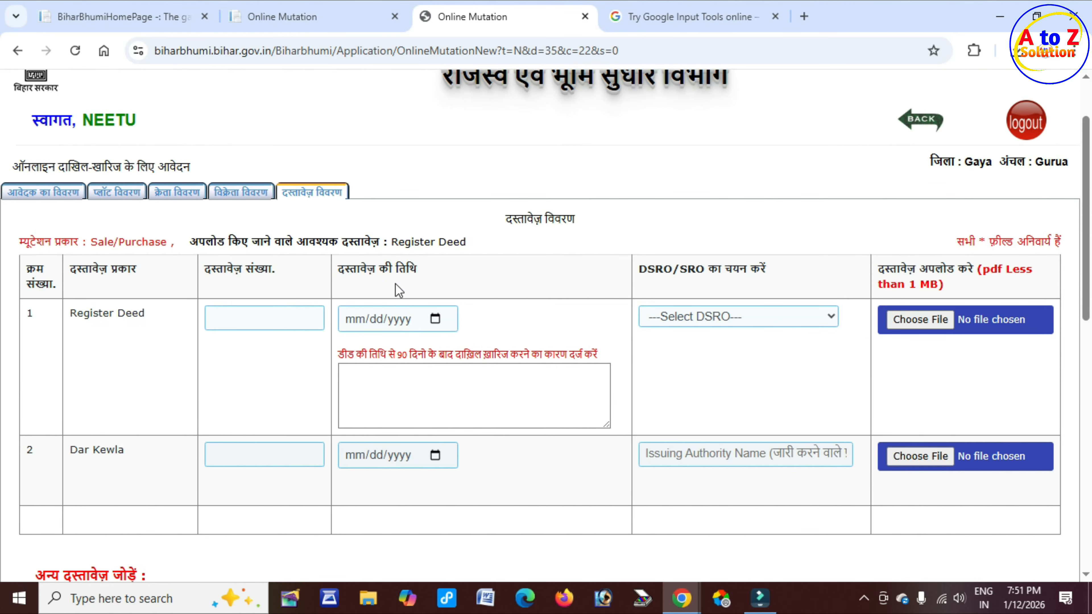
pyautogui.scroll(-3, 133, 323)
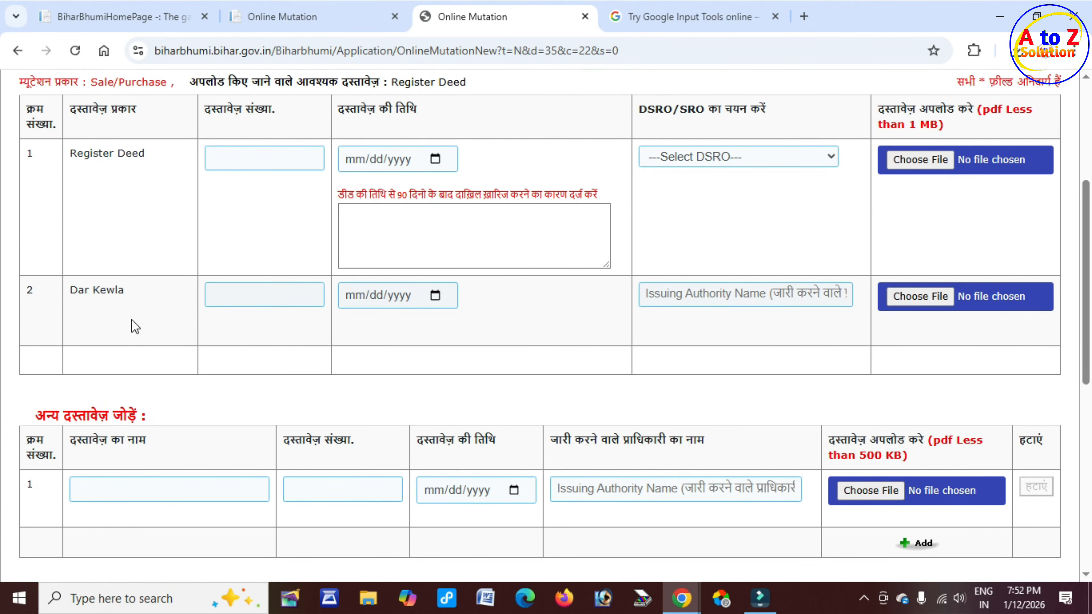
pyautogui.scroll(-2, 134, 322)
pyautogui.scroll(5, 134, 322)
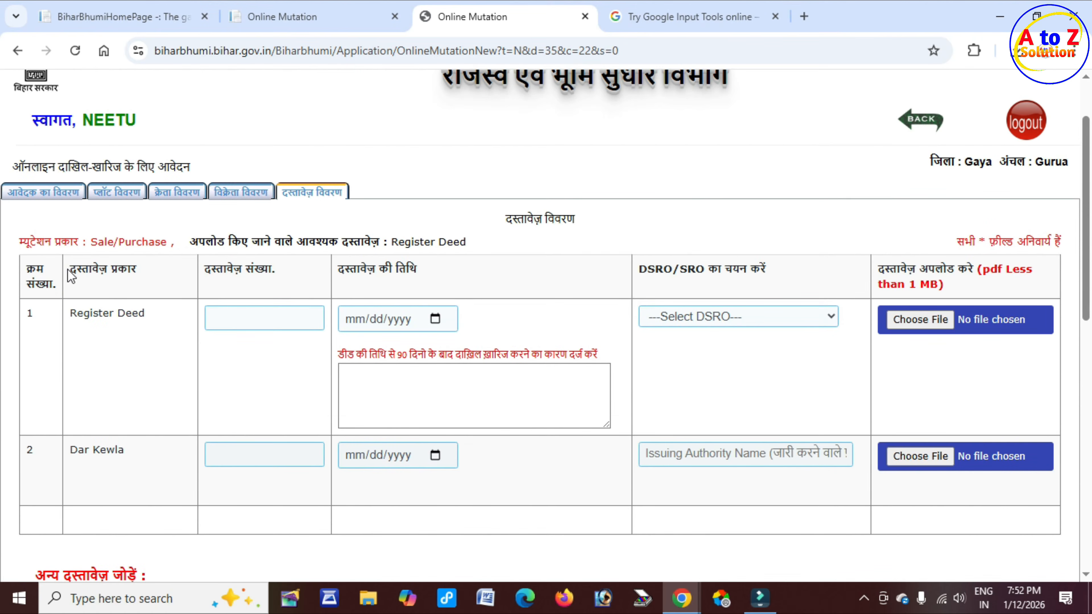
pyautogui.moveTo(70, 269); pyautogui.dragTo(144, 271)
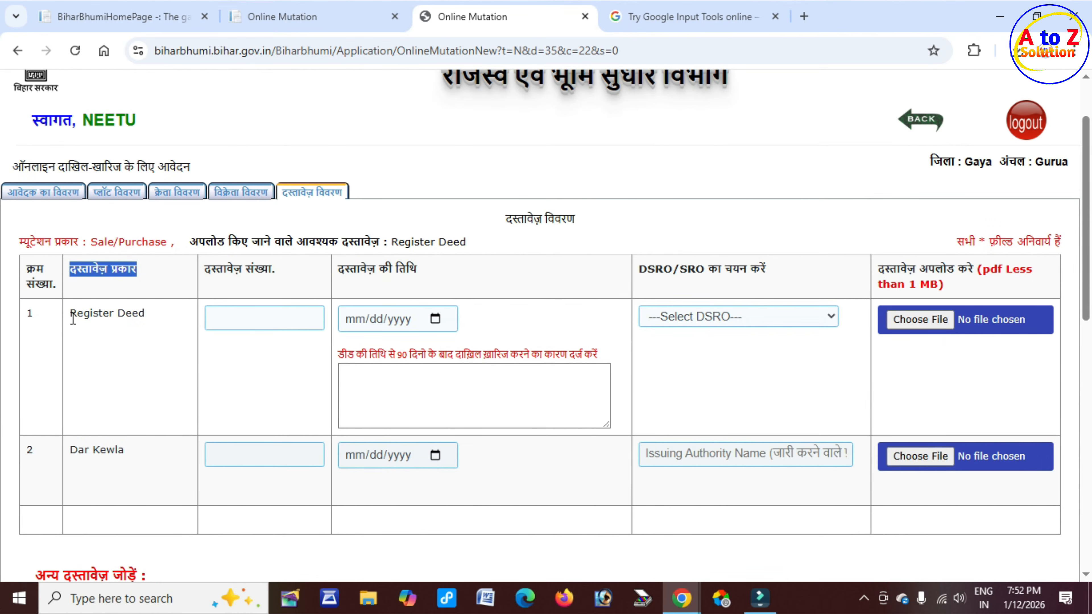
pyautogui.moveTo(71, 315); pyautogui.dragTo(144, 316)
pyautogui.scroll(-2, 144, 315)
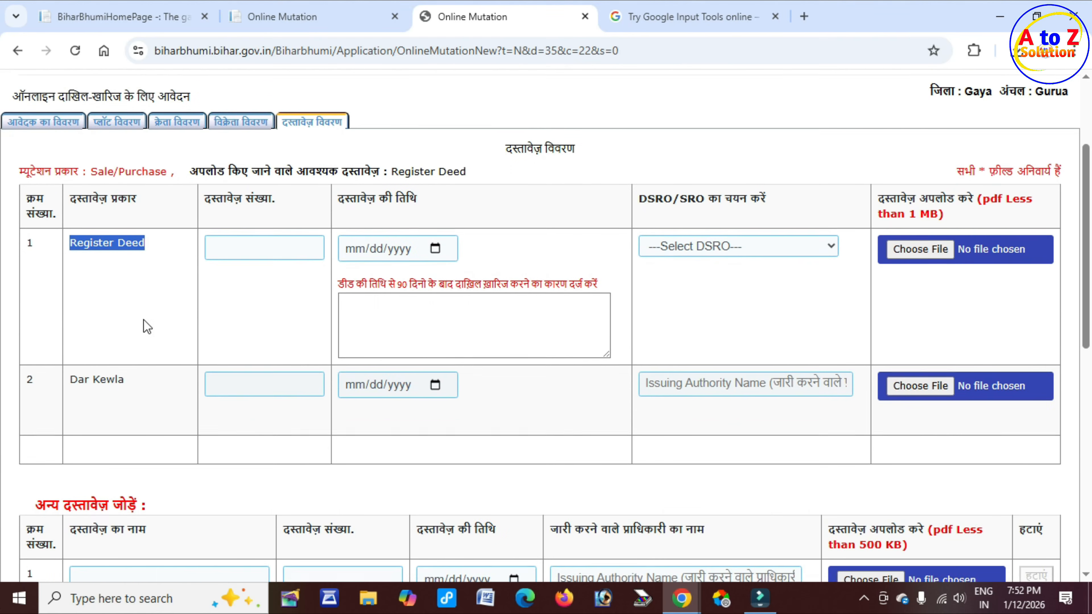
pyautogui.moveTo(79, 369); pyautogui.dragTo(148, 360)
pyautogui.scroll(-4, 134, 373)
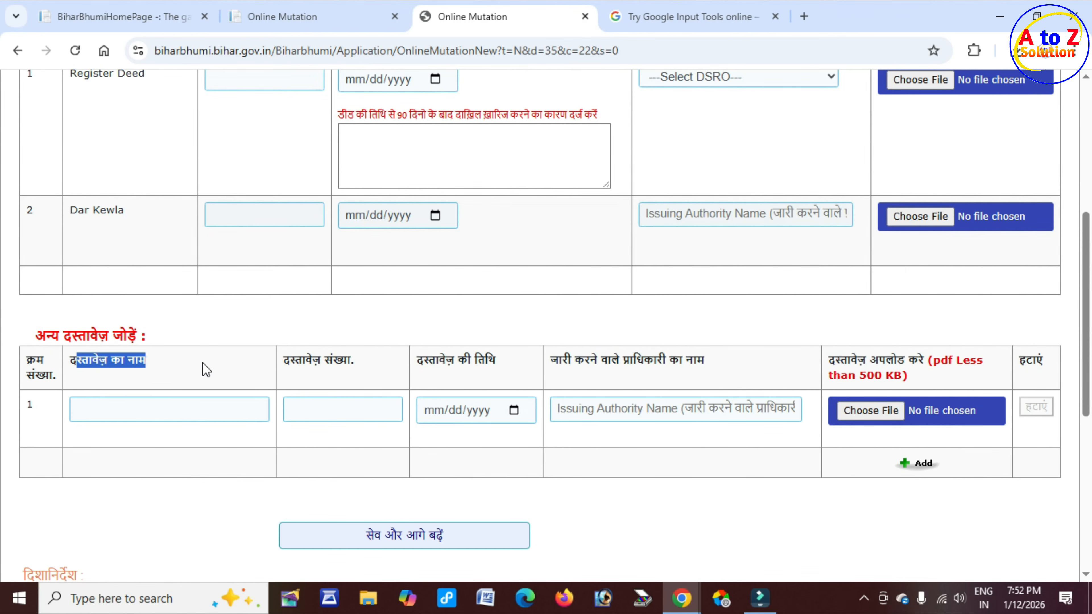
pyautogui.scroll(6, 207, 370)
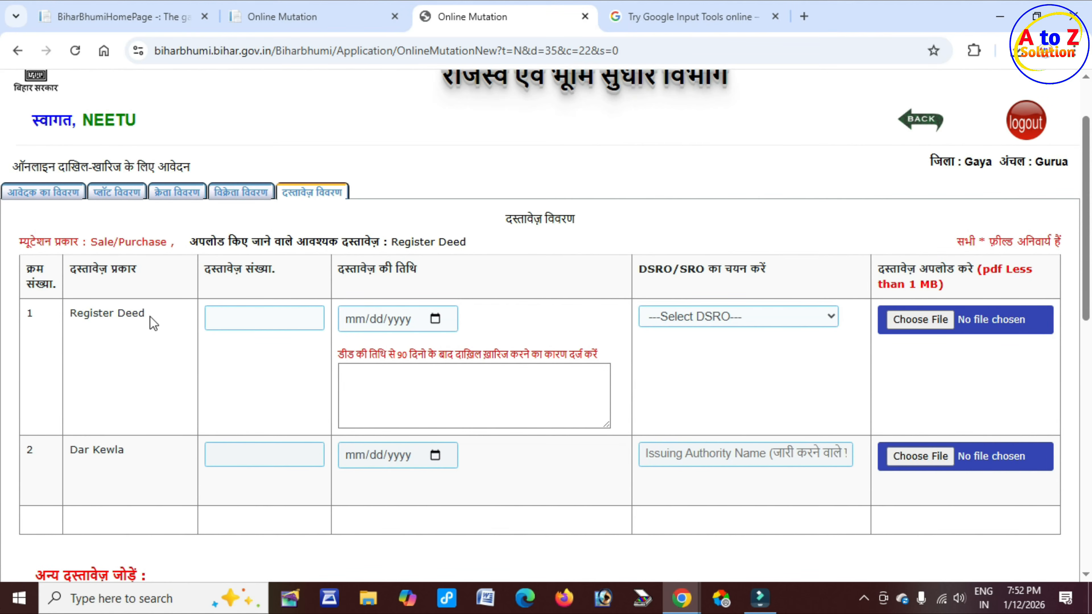
# Step: Set the Register Deed document date to 17 June 2020 using the calendar
pyautogui.click(236, 322)
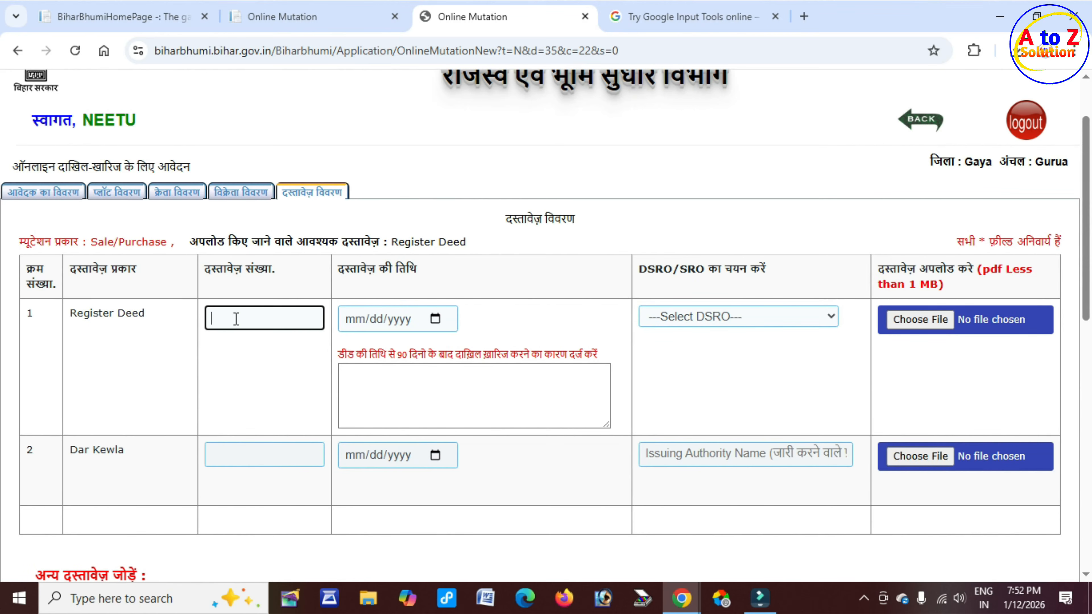
pyautogui.moveTo(344, 269); pyautogui.dragTo(436, 275)
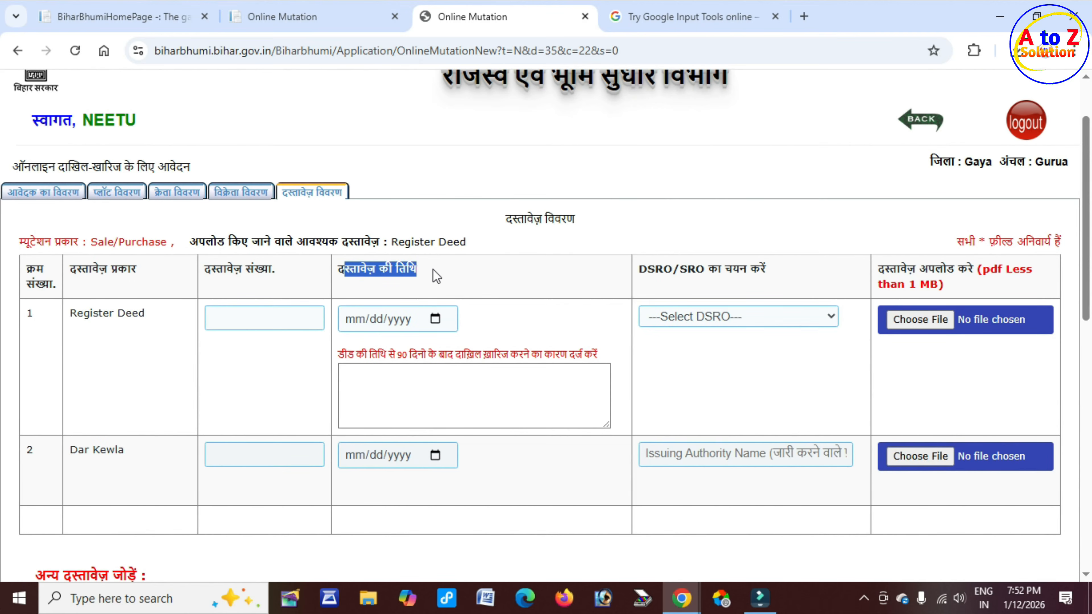
pyautogui.click(435, 320)
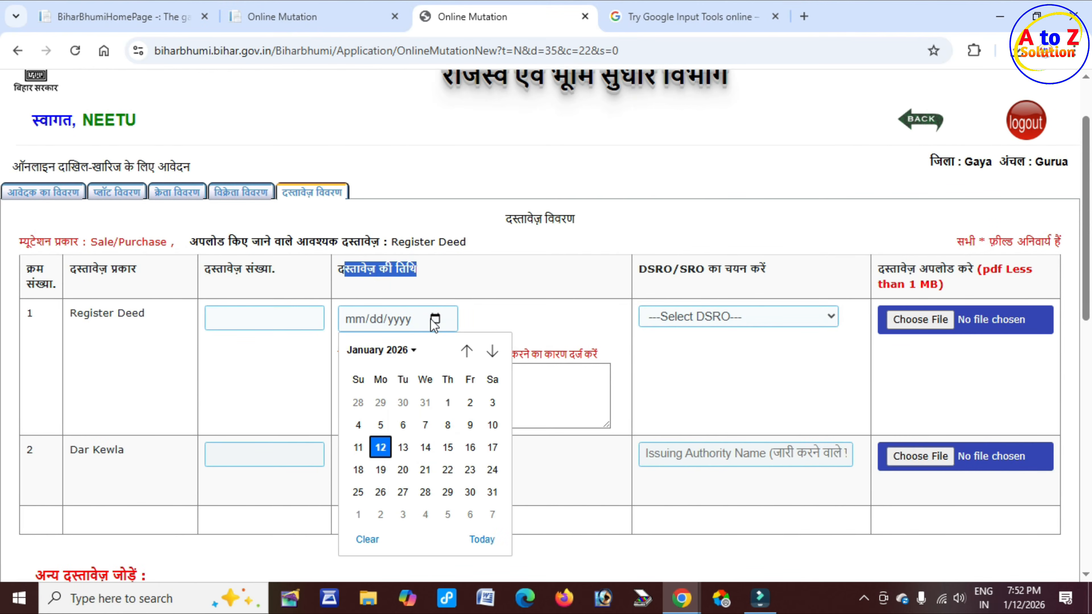
pyautogui.click(413, 352)
pyautogui.scroll(3, 387, 428)
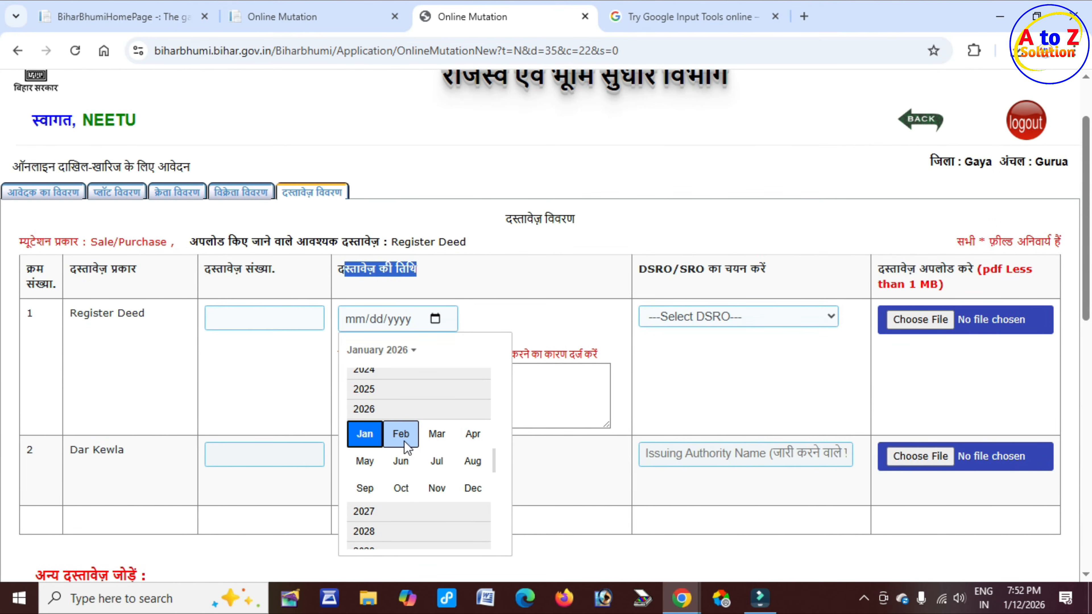
pyautogui.scroll(1, 383, 419)
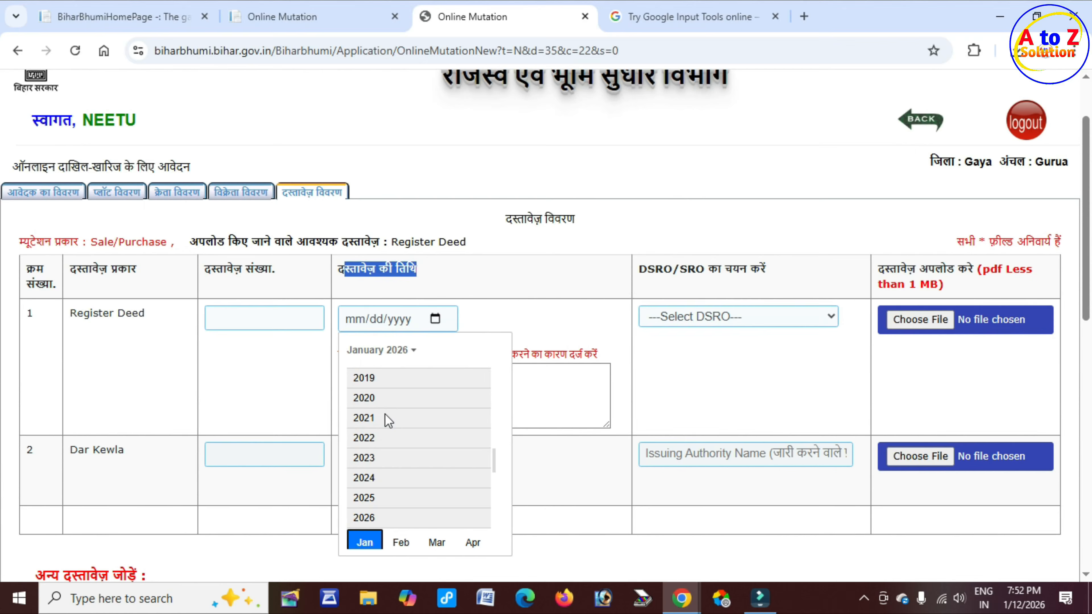
pyautogui.click(375, 396)
pyautogui.click(399, 429)
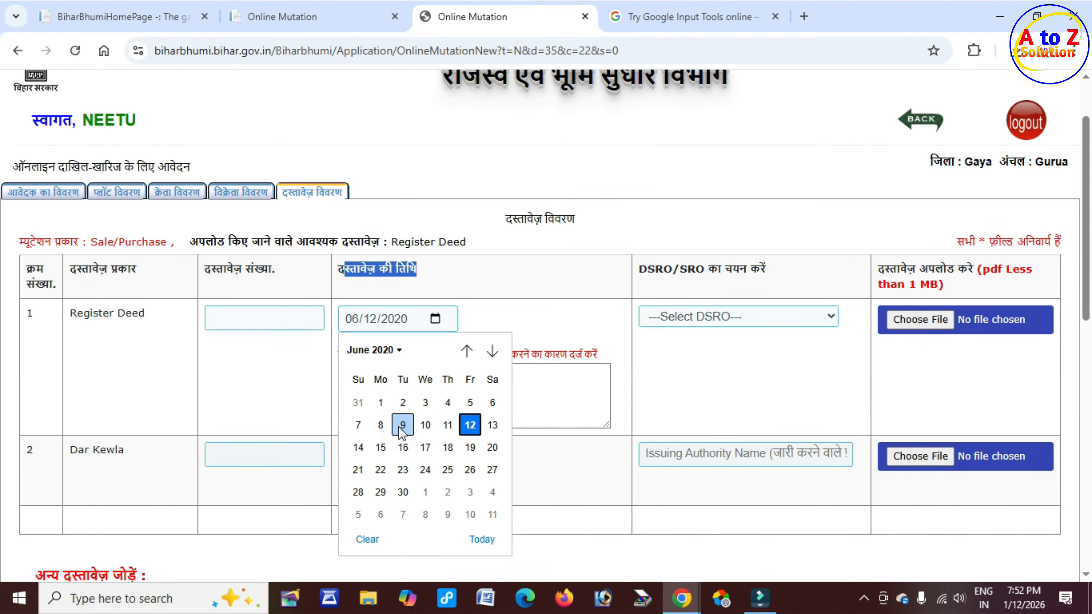
pyautogui.click(425, 449)
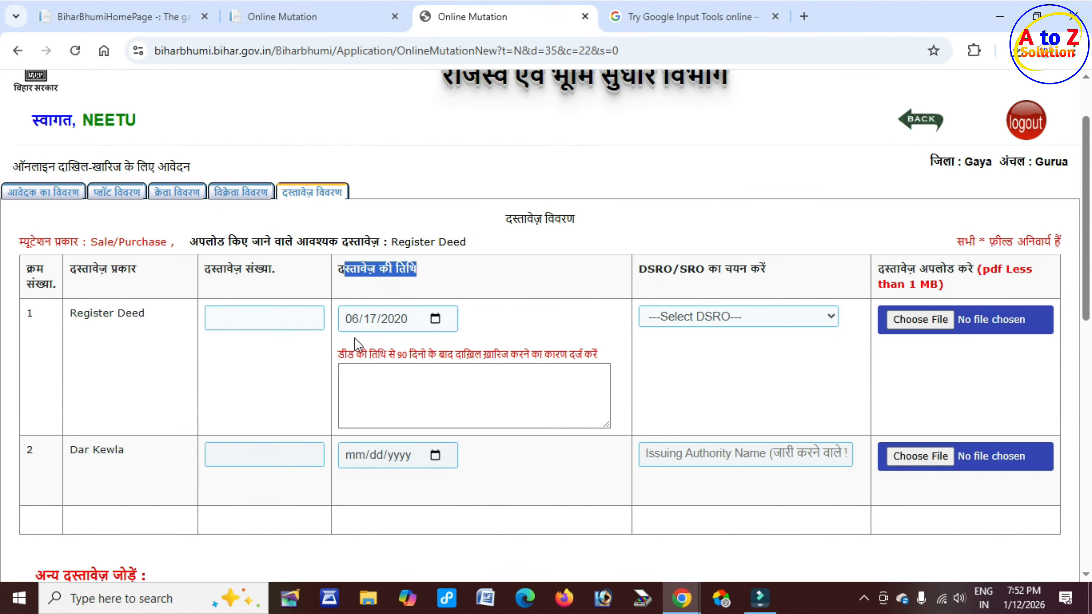
# Step: Read the 90-day late-filing notice and place the cursor in the late-filing reason box
pyautogui.moveTo(345, 270); pyautogui.dragTo(352, 271)
pyautogui.click(450, 287)
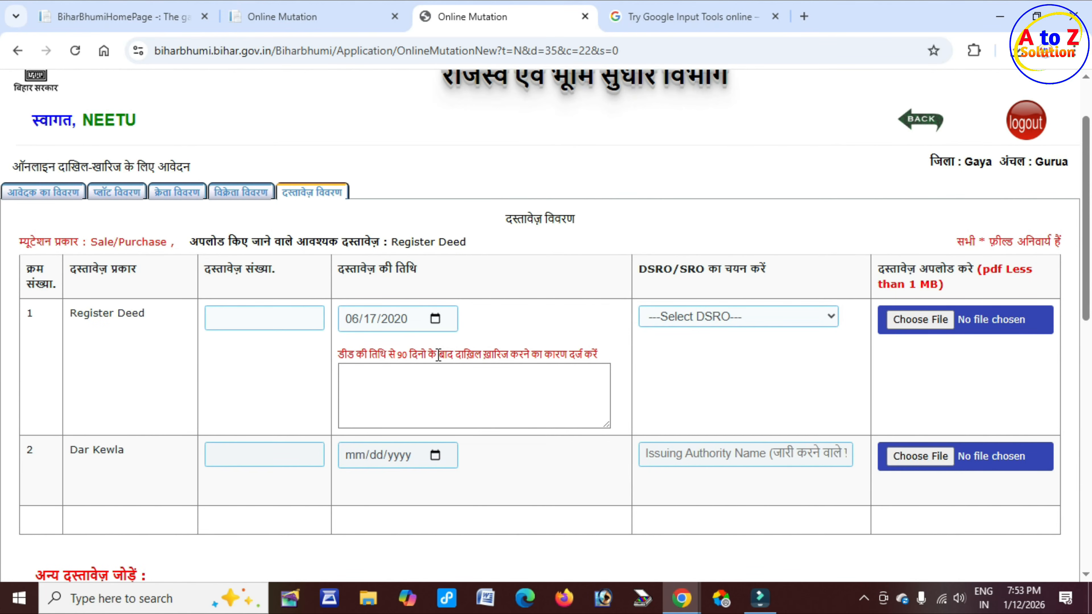
pyautogui.moveTo(347, 355); pyautogui.dragTo(506, 375)
pyautogui.click(430, 394)
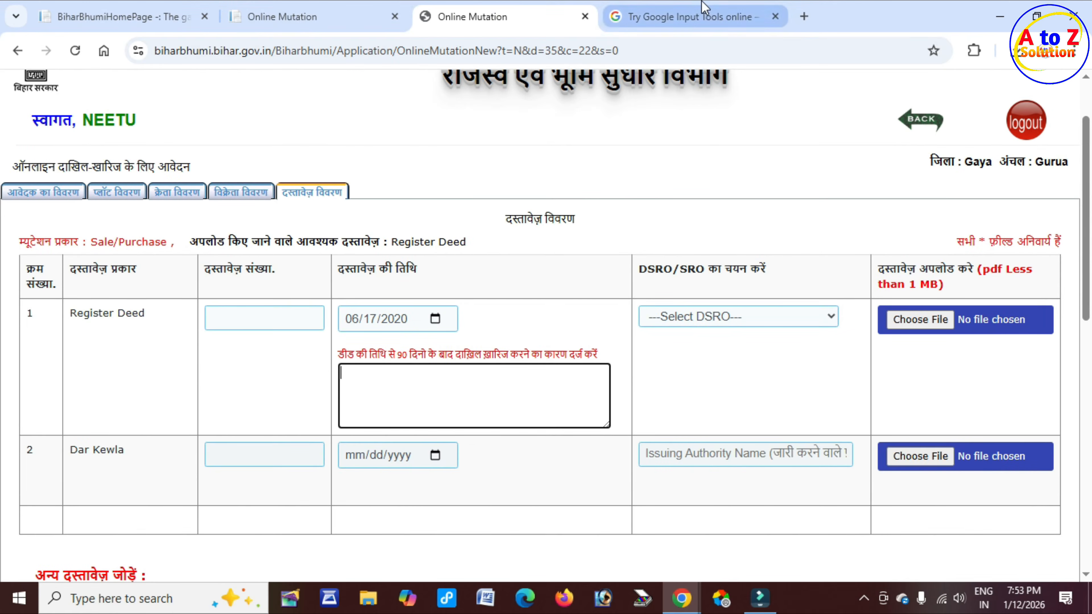
pyautogui.click(696, 16)
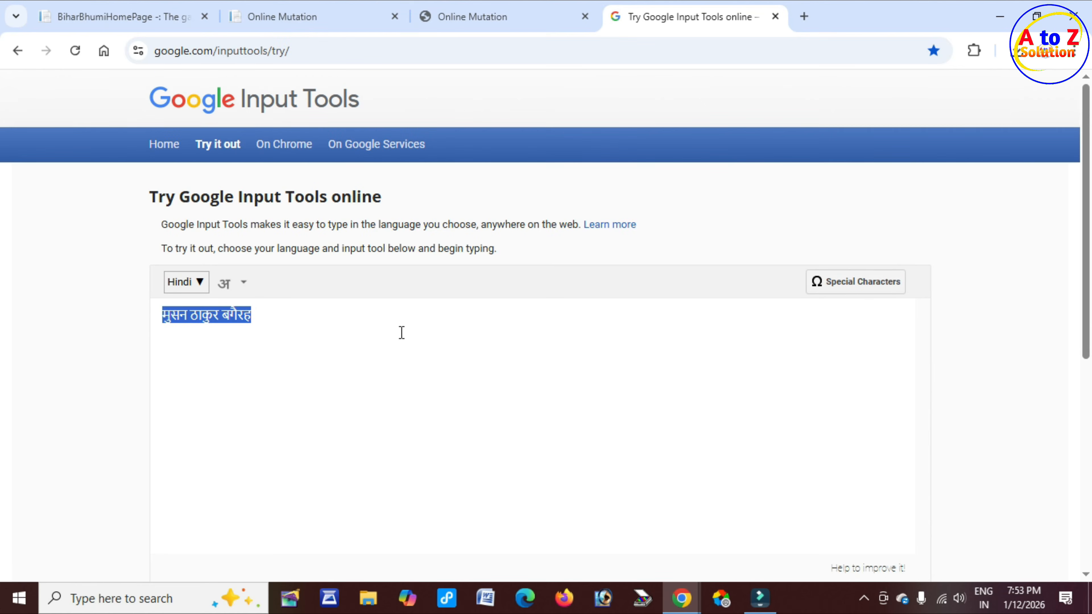
# Step: Write the Hindi late-filing reason in Google Input Tools and copy it
pyautogui.press('BackSpace')
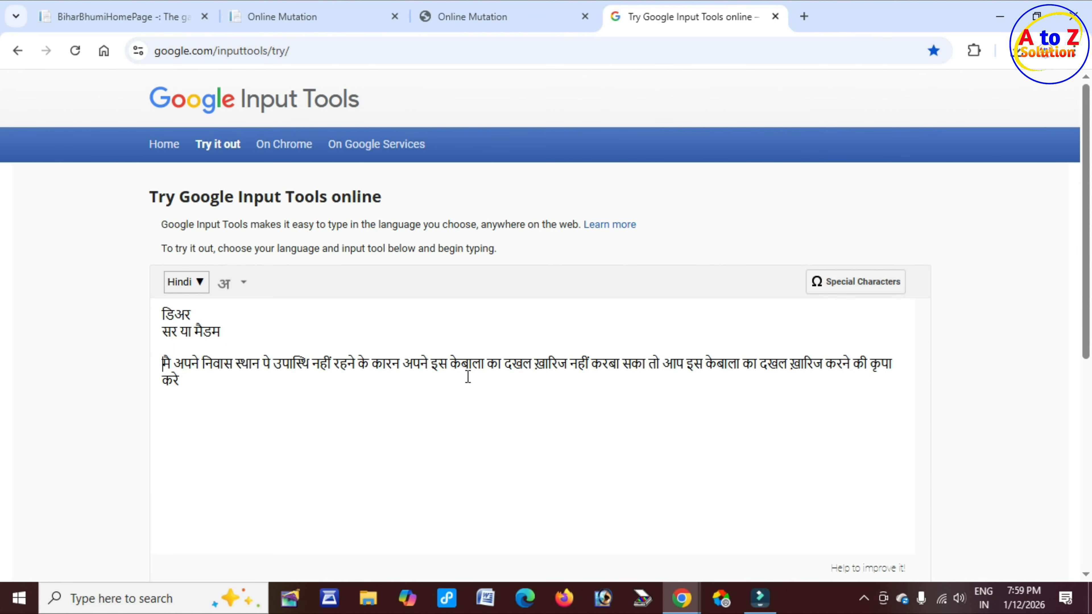
pyautogui.hotkey('ctrl', 'a')
pyautogui.hotkey('ctrl', 'c')
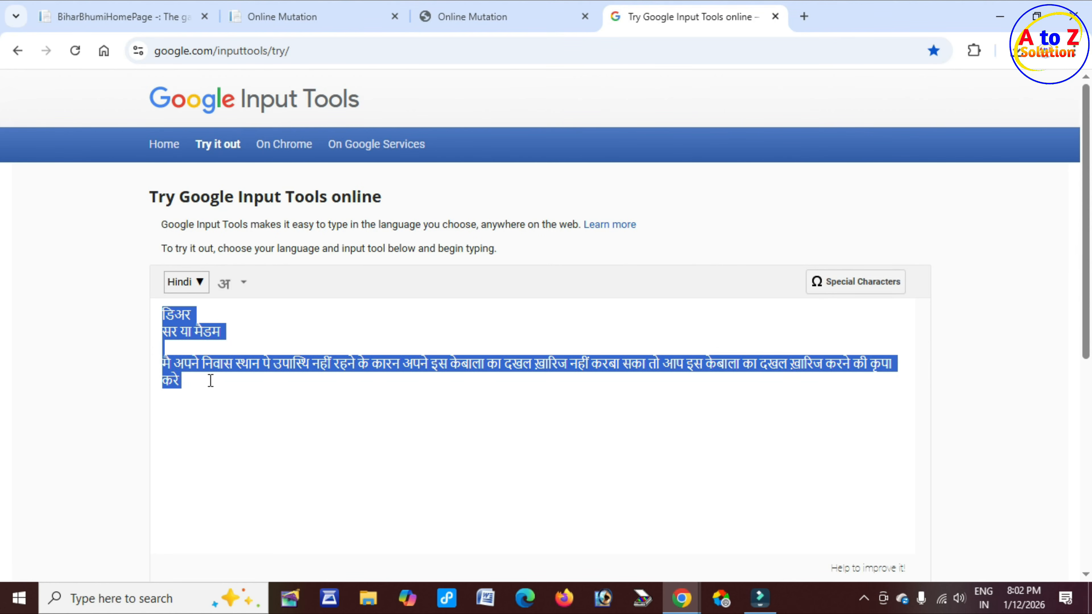
pyautogui.click(480, 11)
# Step: Paste the Hindi reason into the late-filing box and select Sherghati as DSRO/SRO
pyautogui.click(375, 386)
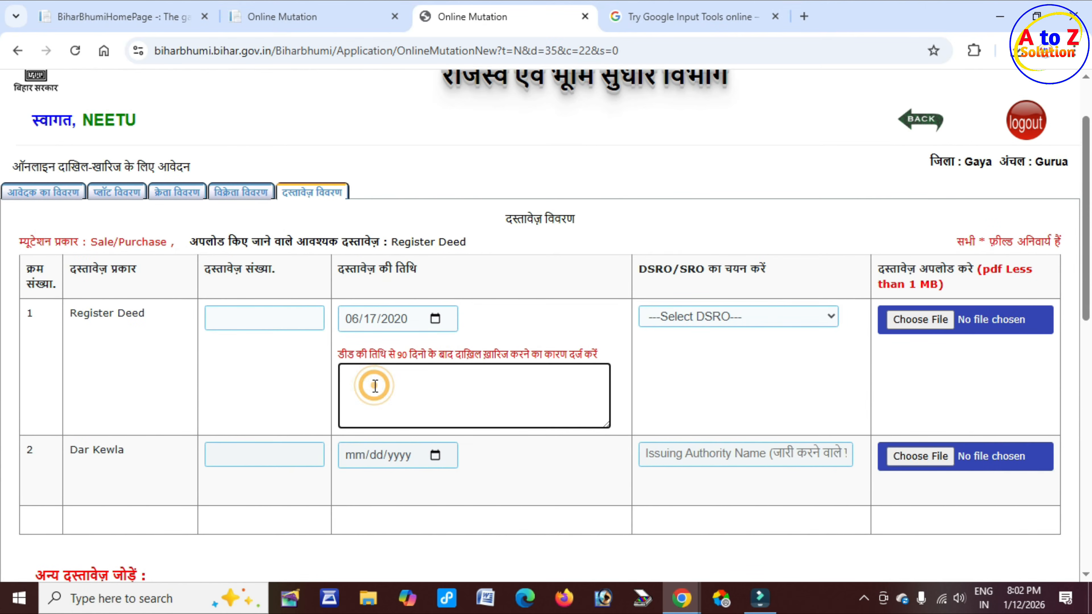
pyautogui.hotkey('ctrl', 'v')
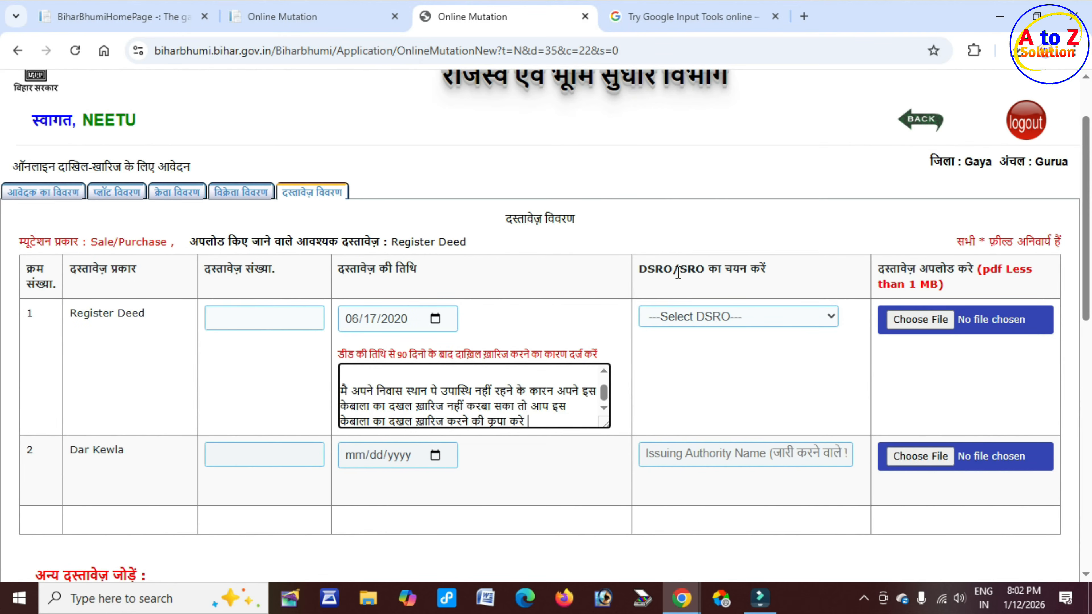
pyautogui.moveTo(678, 272); pyautogui.dragTo(770, 274)
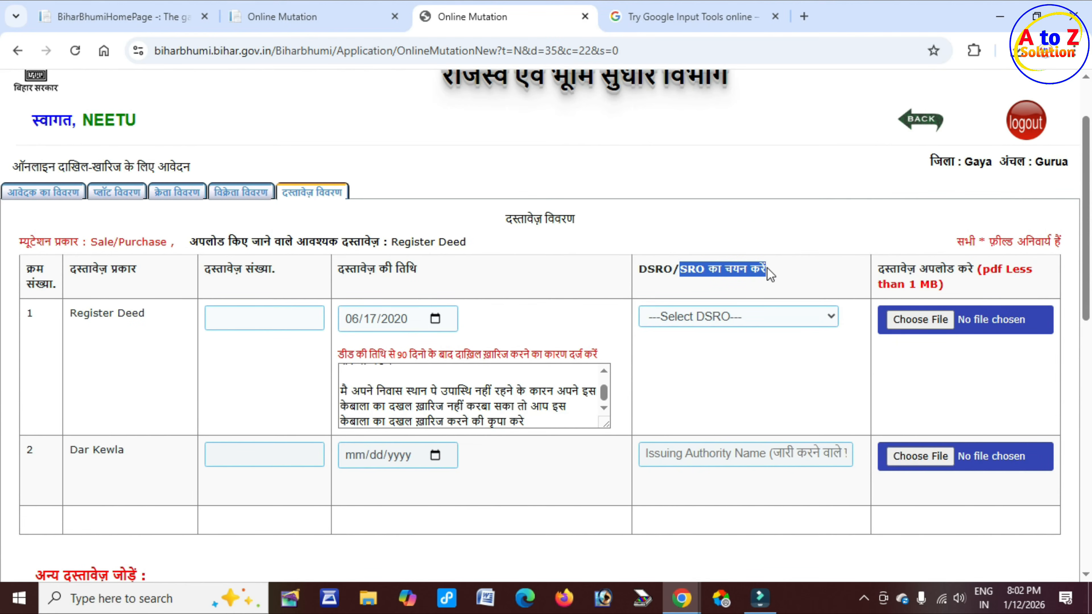
pyautogui.moveTo(641, 271); pyautogui.dragTo(686, 272)
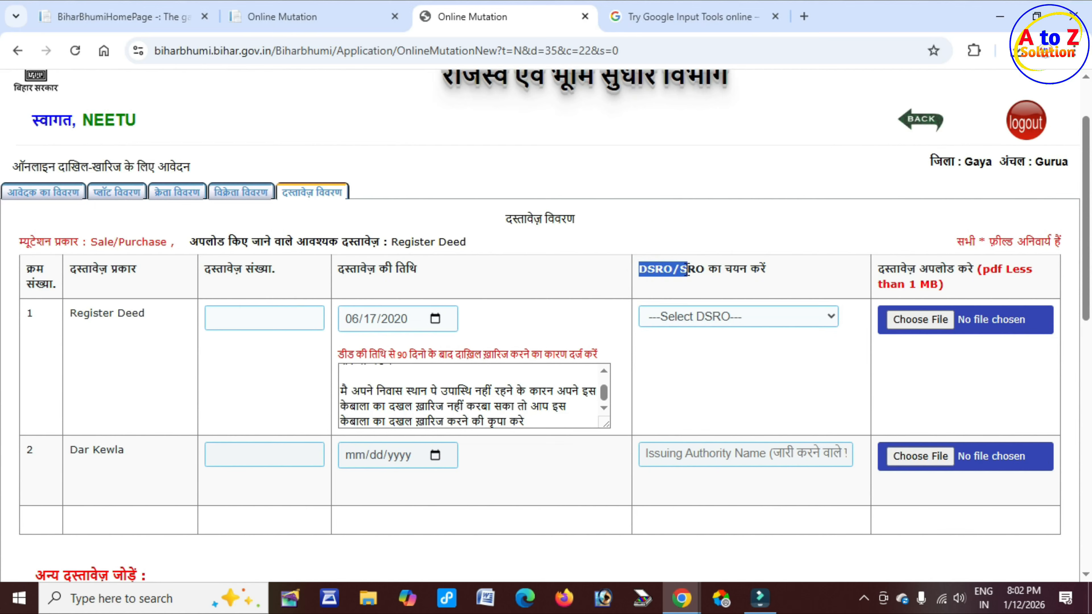
pyautogui.click(715, 318)
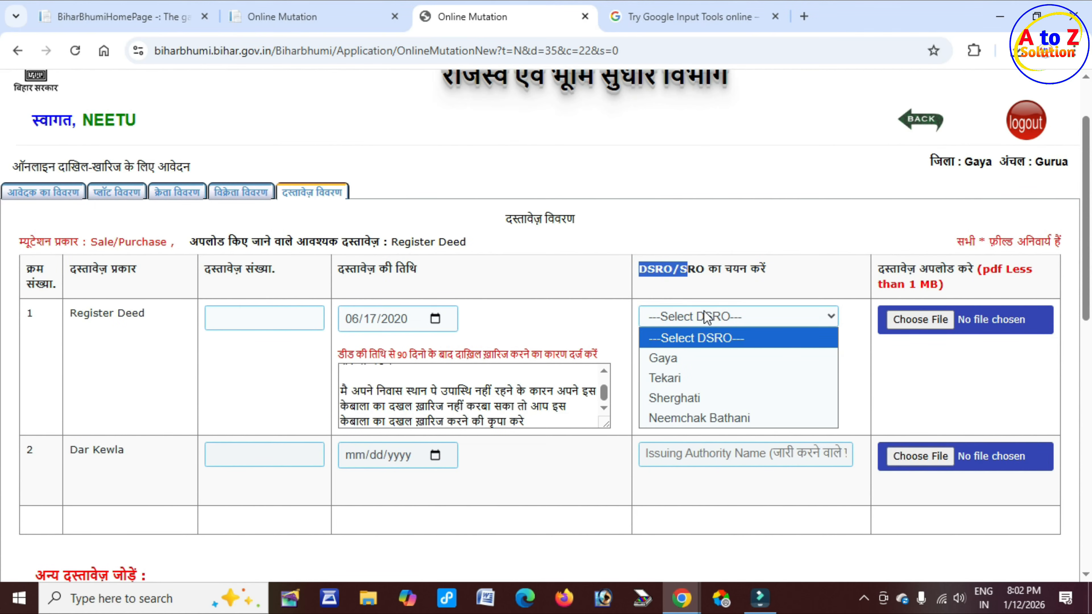
pyautogui.click(703, 403)
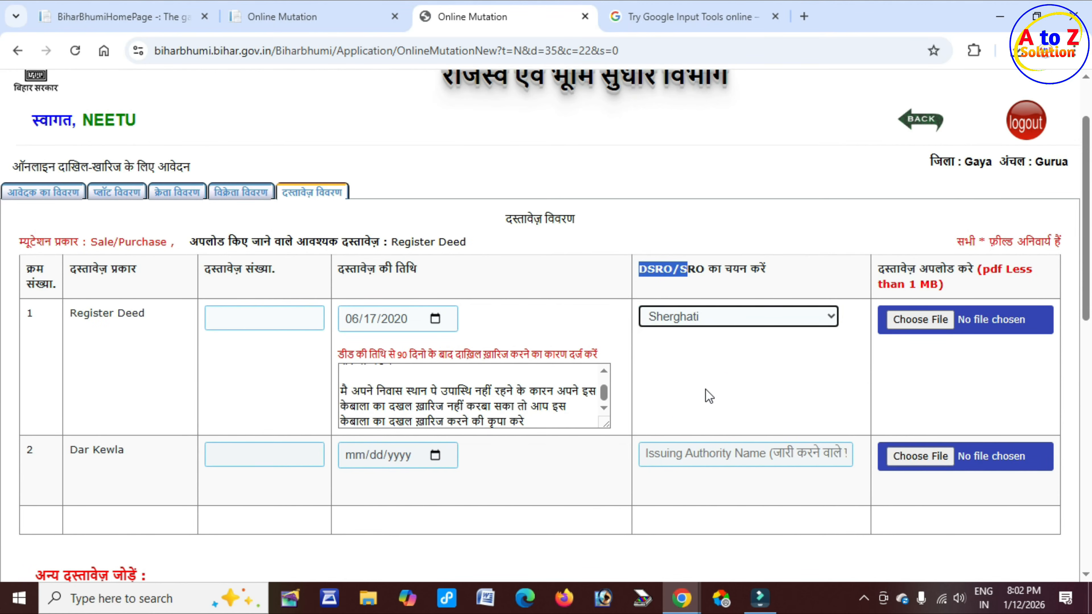
pyautogui.moveTo(878, 269); pyautogui.dragTo(1025, 268)
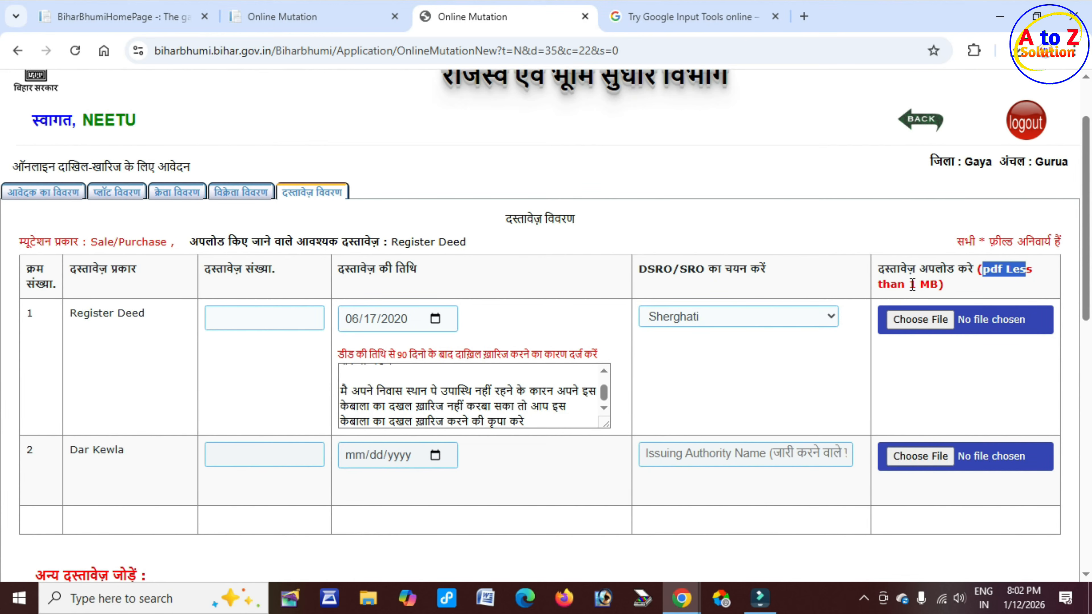
# Step: Upload PDF.pdf as the Register Deed document and save the document details
pyautogui.click(914, 323)
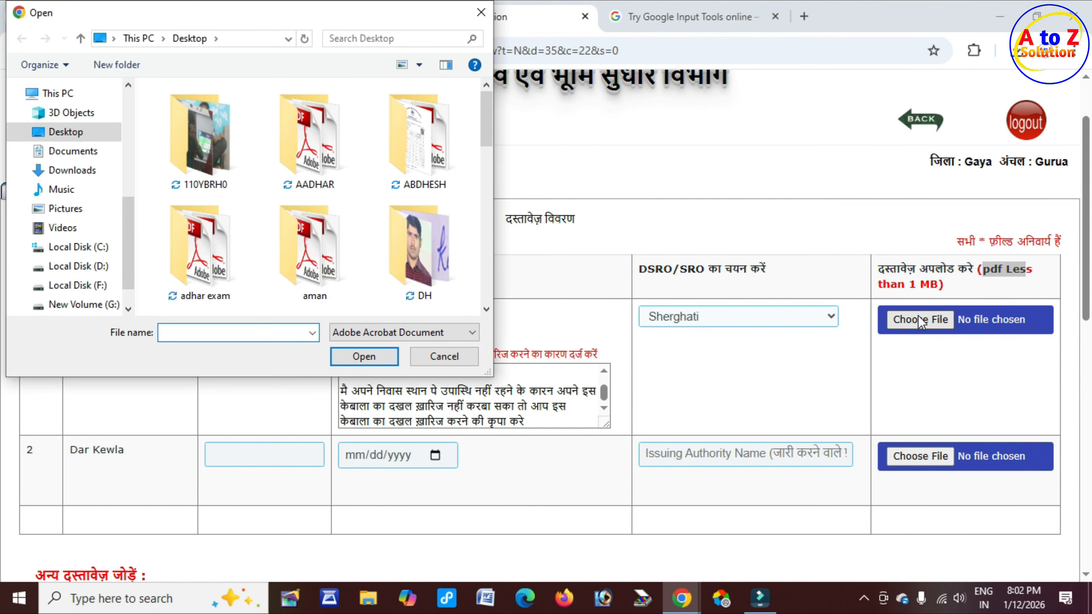
pyautogui.write('PD')
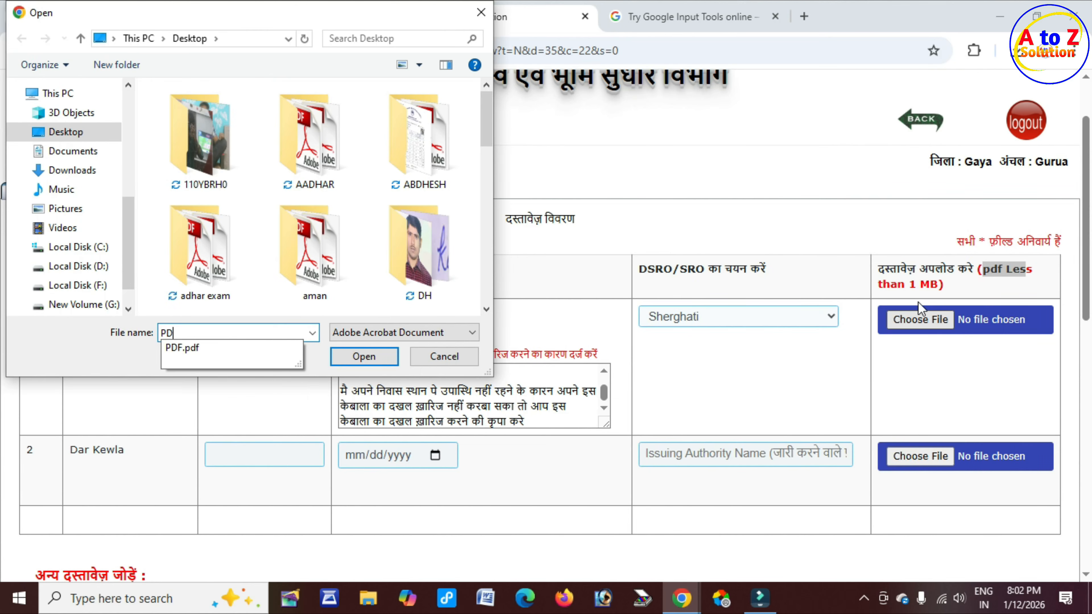
pyautogui.write('F')
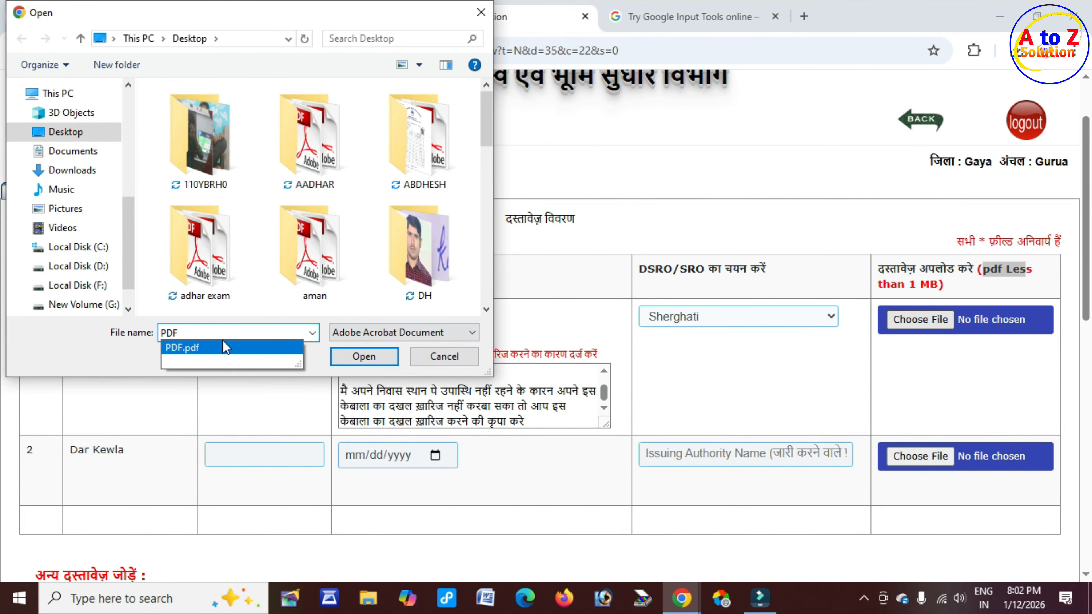
pyautogui.click(225, 348)
pyautogui.click(365, 356)
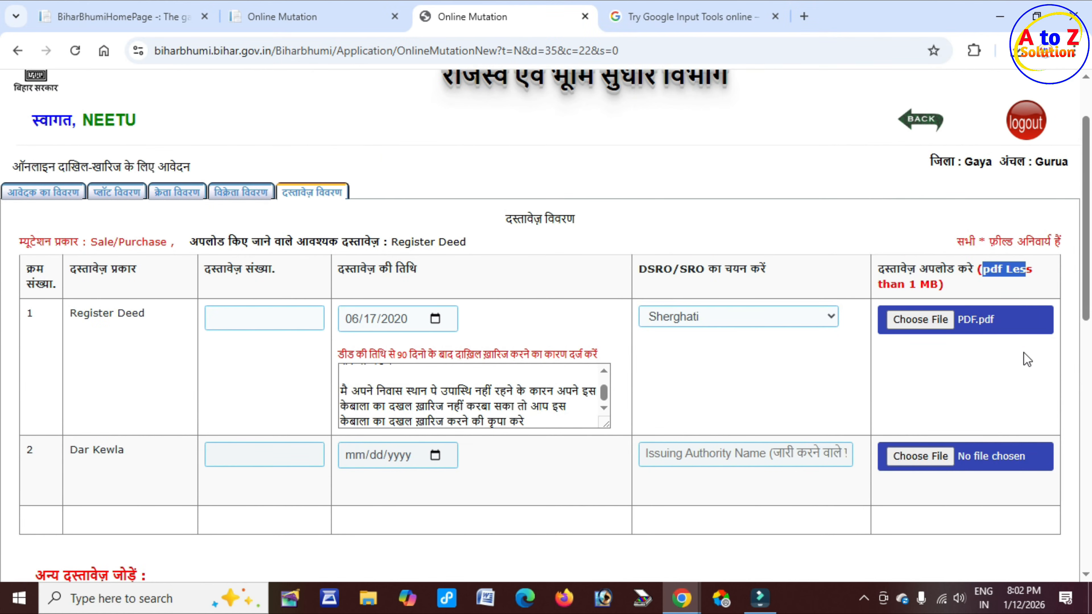
pyautogui.scroll(-7, 258, 346)
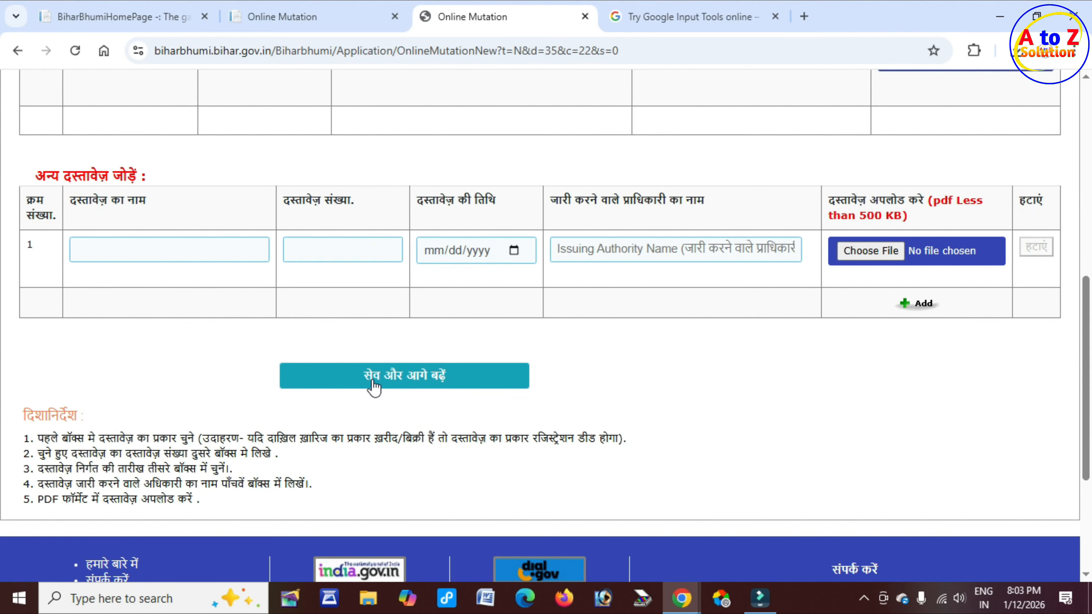
pyautogui.click(446, 381)
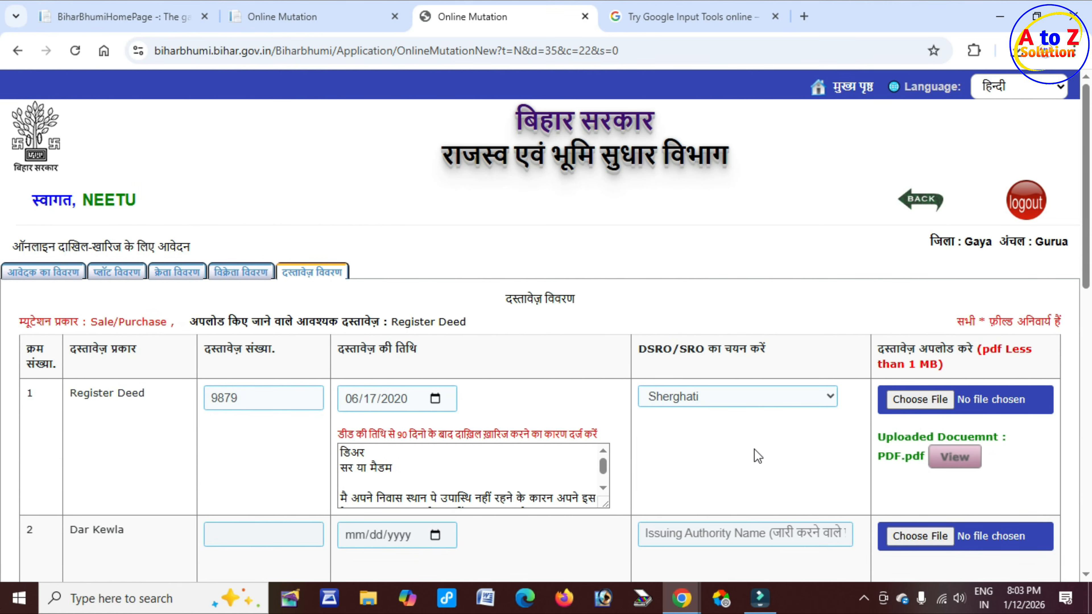
# Step: Preview the uploaded Register Deed PDF, then close the preview window
pyautogui.moveTo(886, 437); pyautogui.dragTo(1003, 438)
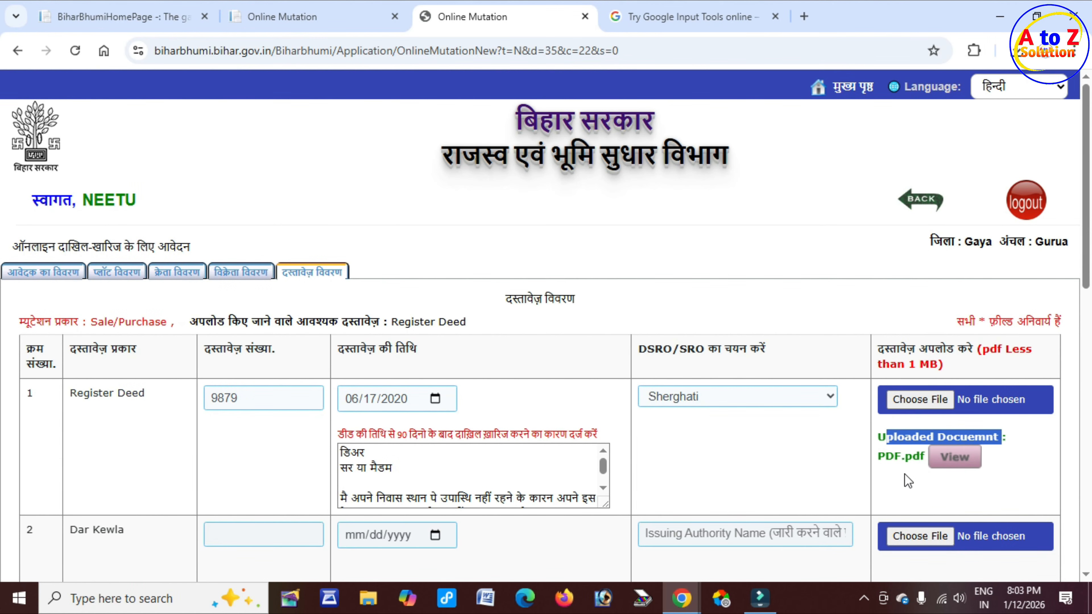
pyautogui.click(955, 457)
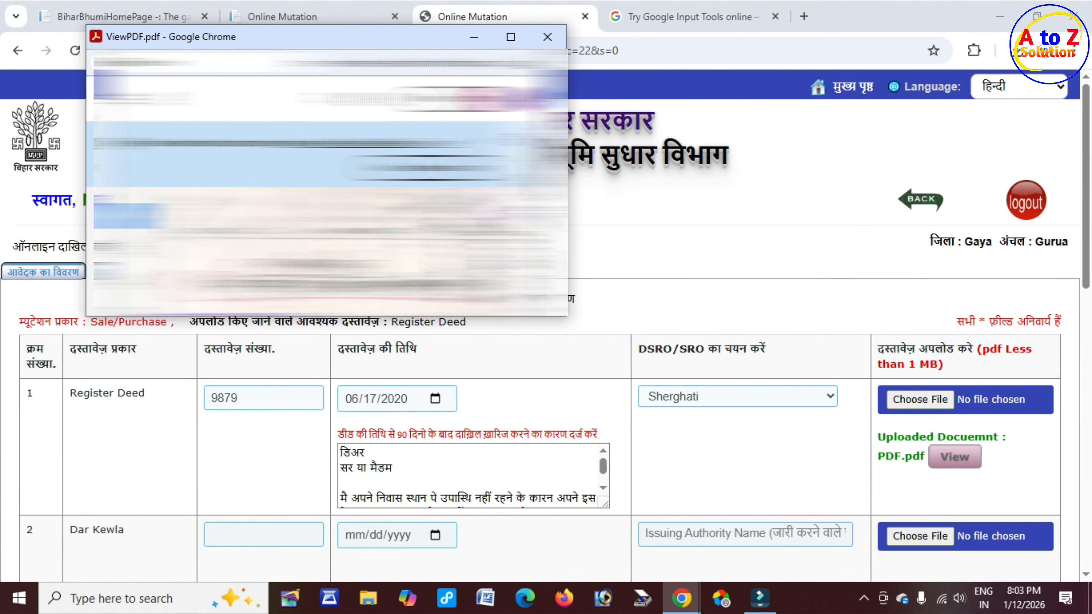
pyautogui.click(547, 37)
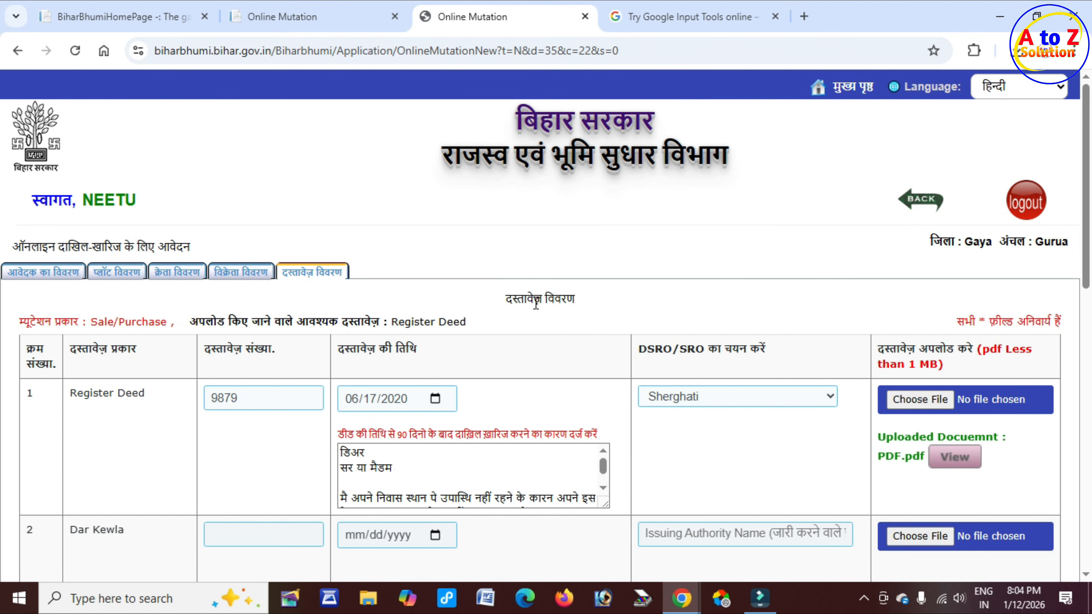
pyautogui.scroll(-2, 543, 303)
pyautogui.scroll(-12, 541, 301)
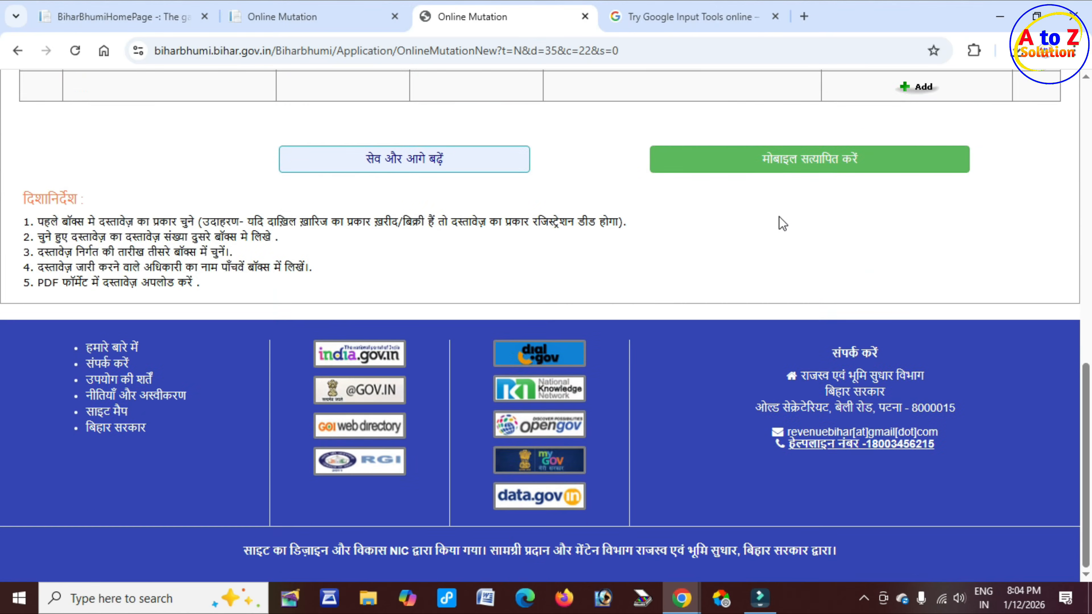
# Step: Verify the buyer's mobile number with an OTP and dismiss the verified alert
pyautogui.scroll(4, 721, 202)
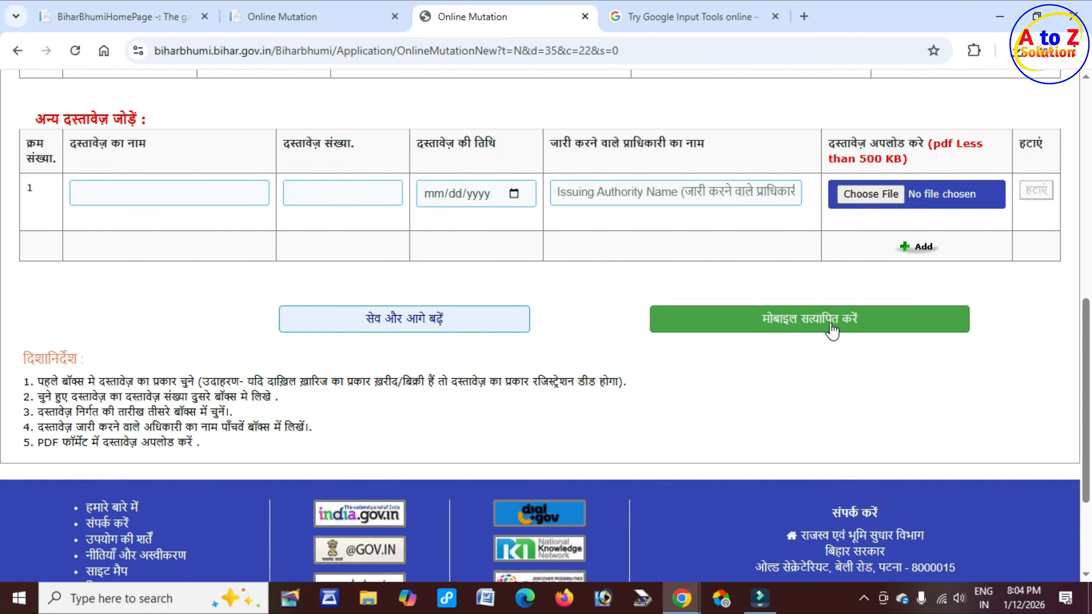
pyautogui.click(864, 331)
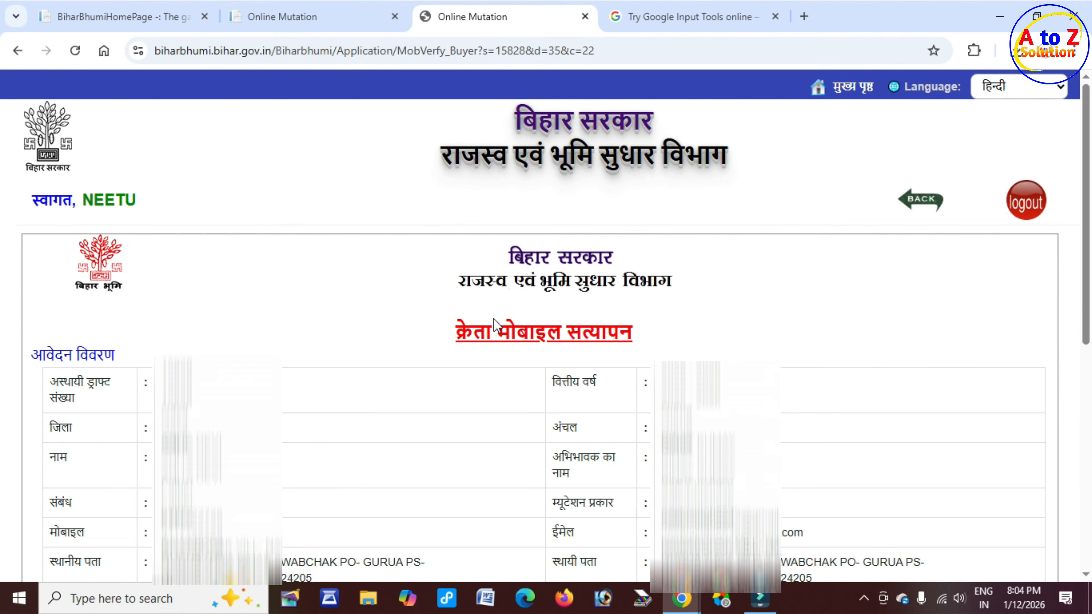
pyautogui.doubleClick(459, 332)
pyautogui.moveTo(514, 331); pyautogui.dragTo(650, 339)
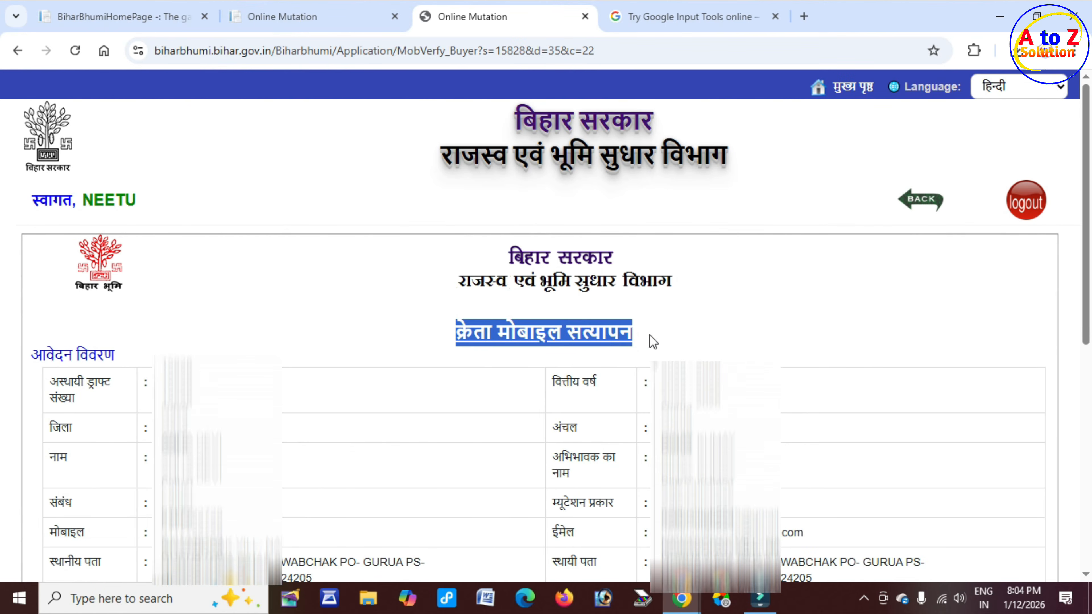
pyautogui.scroll(-5, 499, 378)
pyautogui.scroll(-5, 519, 365)
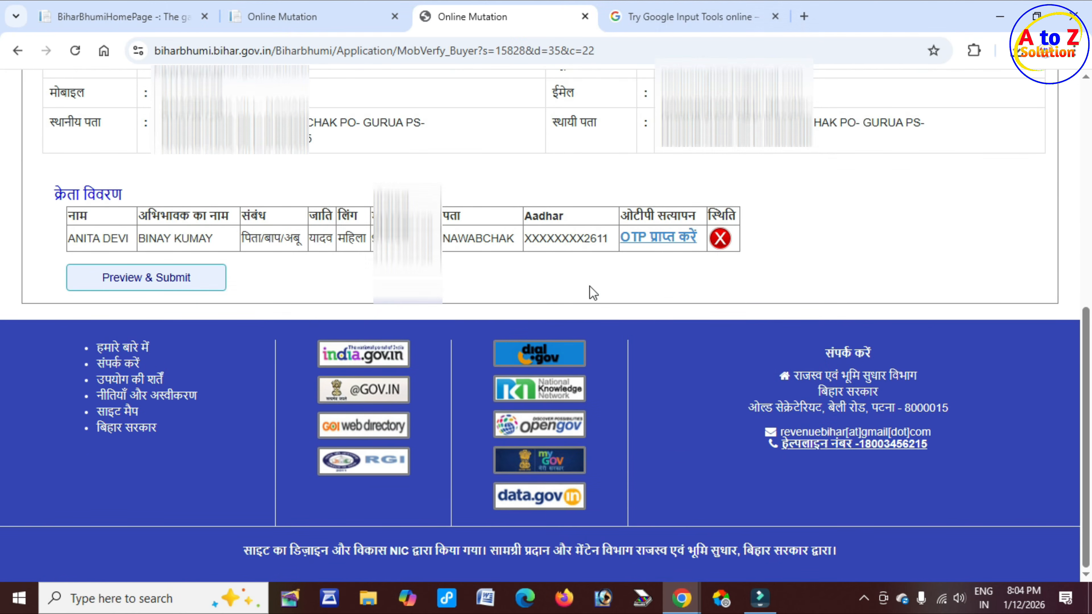
pyautogui.click(667, 240)
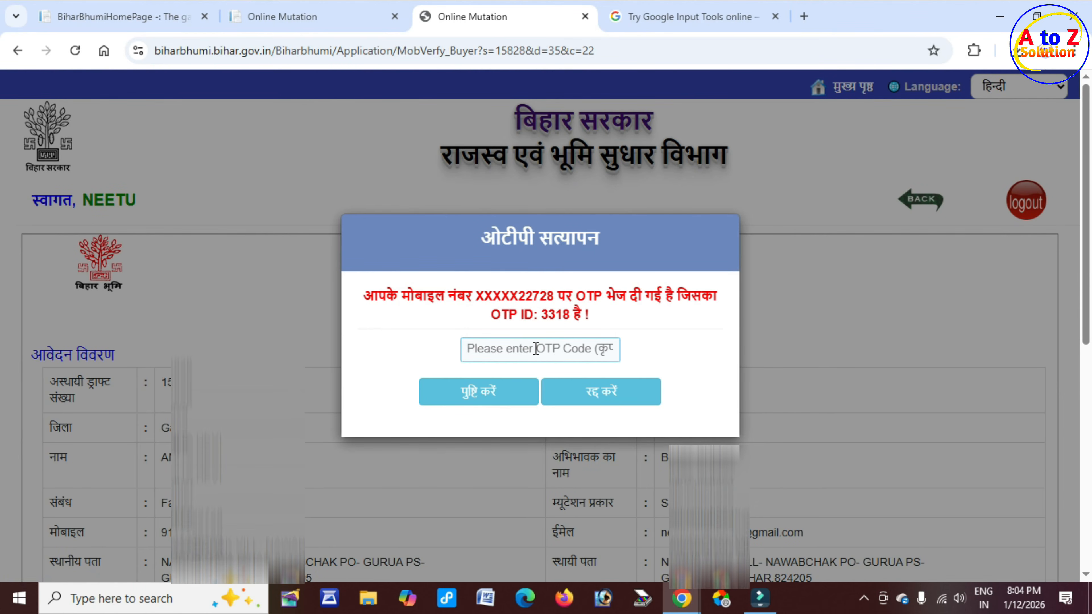
pyautogui.click(535, 349)
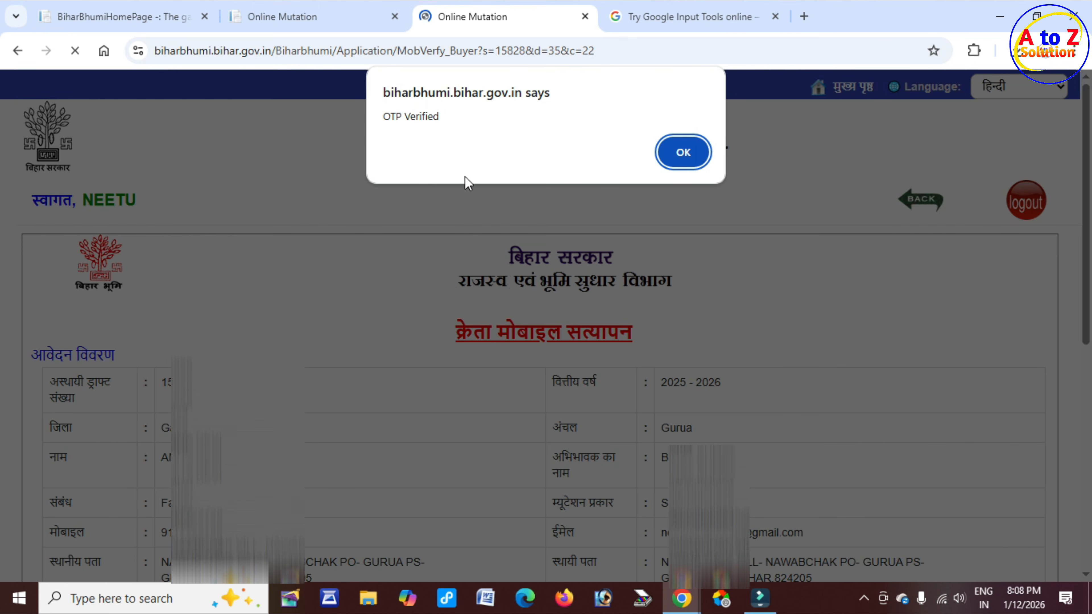
pyautogui.moveTo(387, 116); pyautogui.dragTo(444, 120)
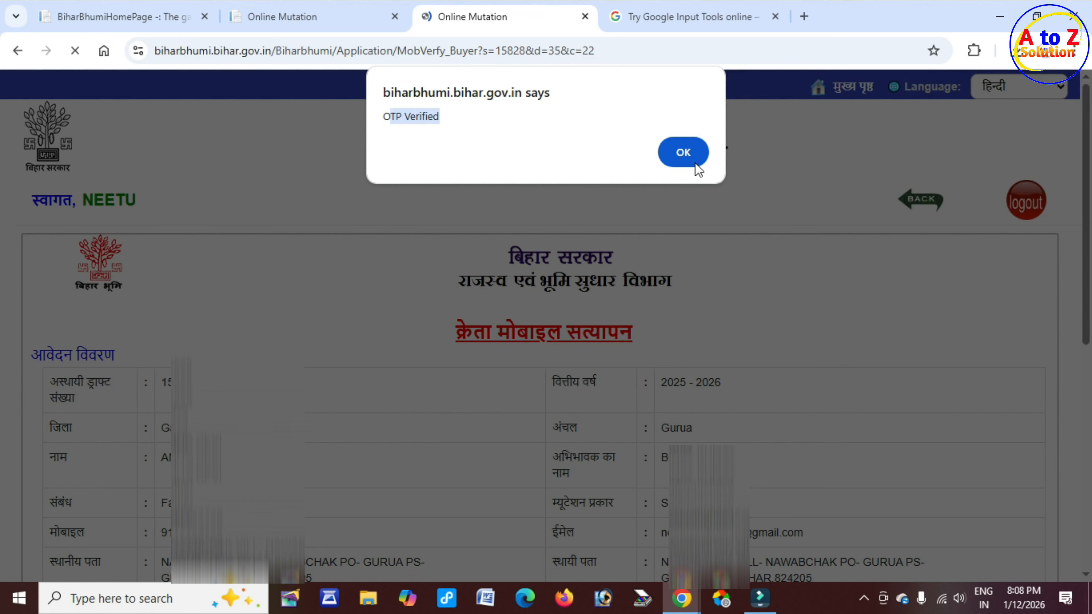
pyautogui.click(684, 153)
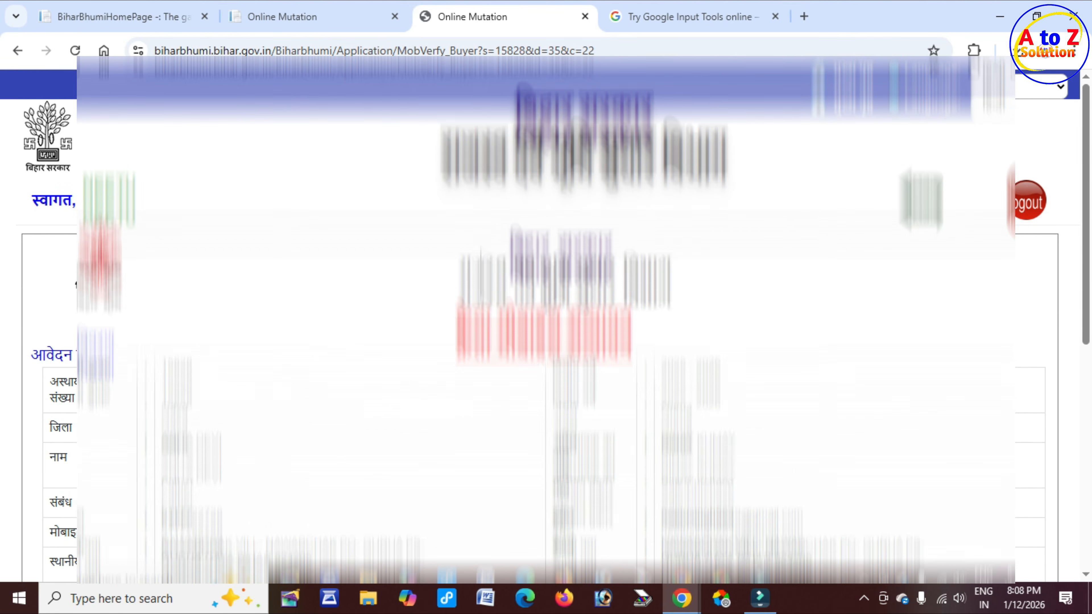
pyautogui.scroll(-4, 545, 301)
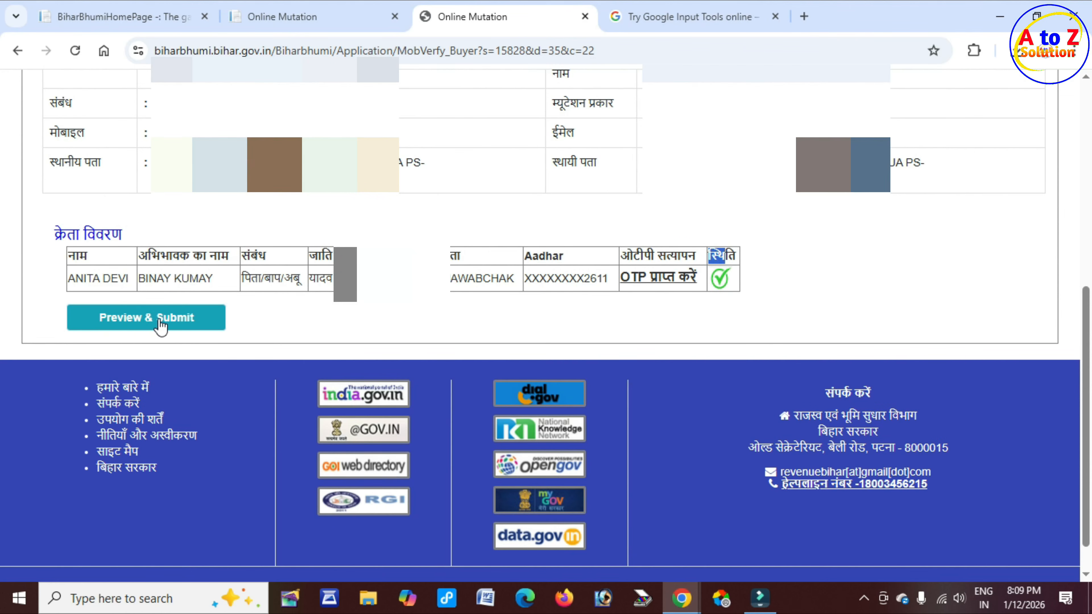
# Step: Open the application preview, scroll through the mutation details, and tick the declaration
pyautogui.click(175, 317)
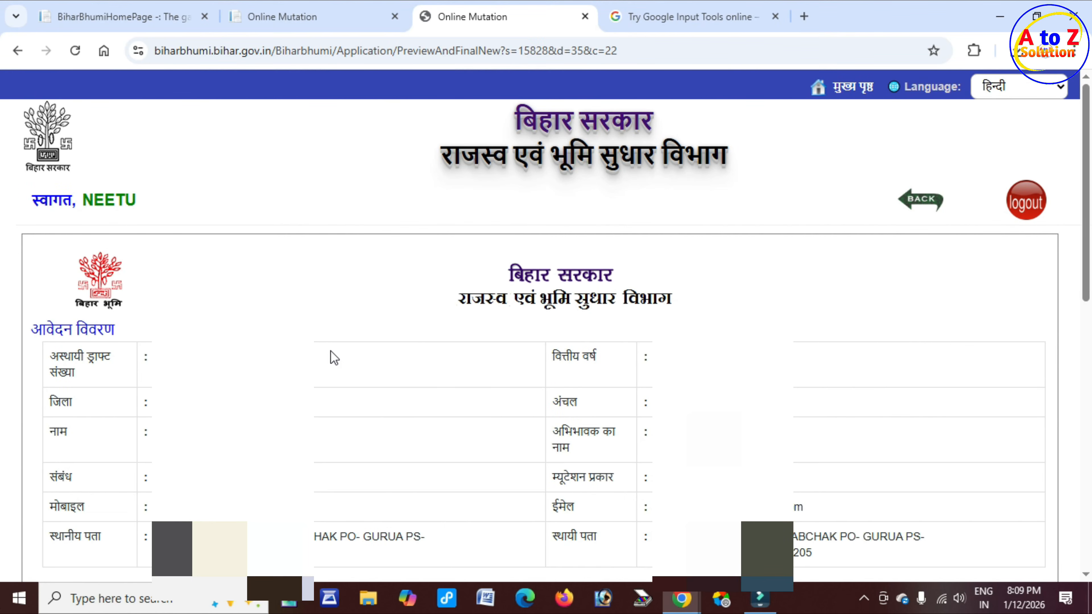
pyautogui.scroll(-5, 335, 357)
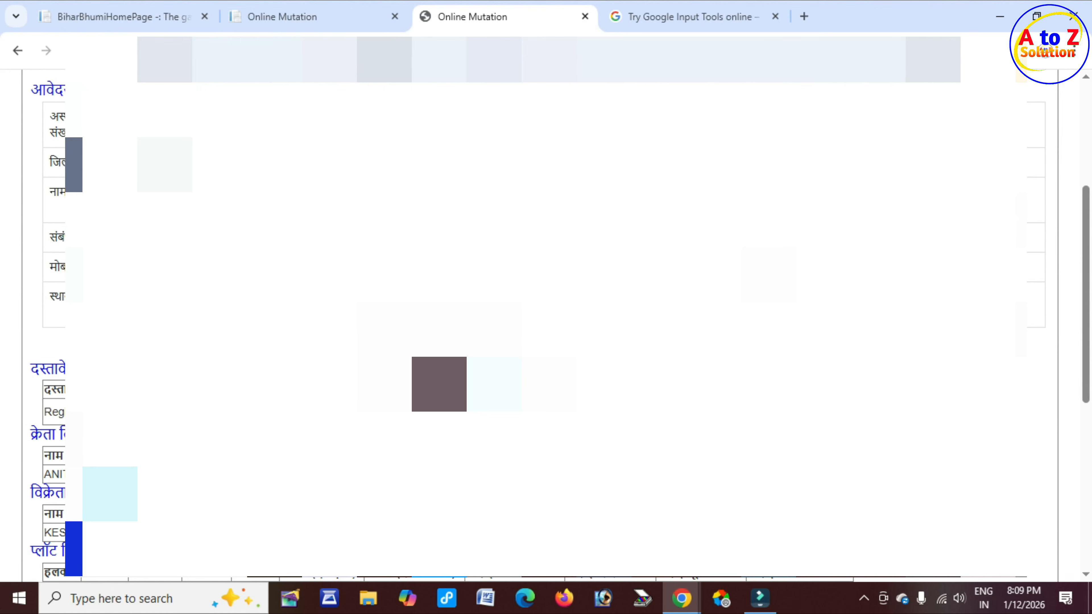
pyautogui.scroll(-2, 546, 322)
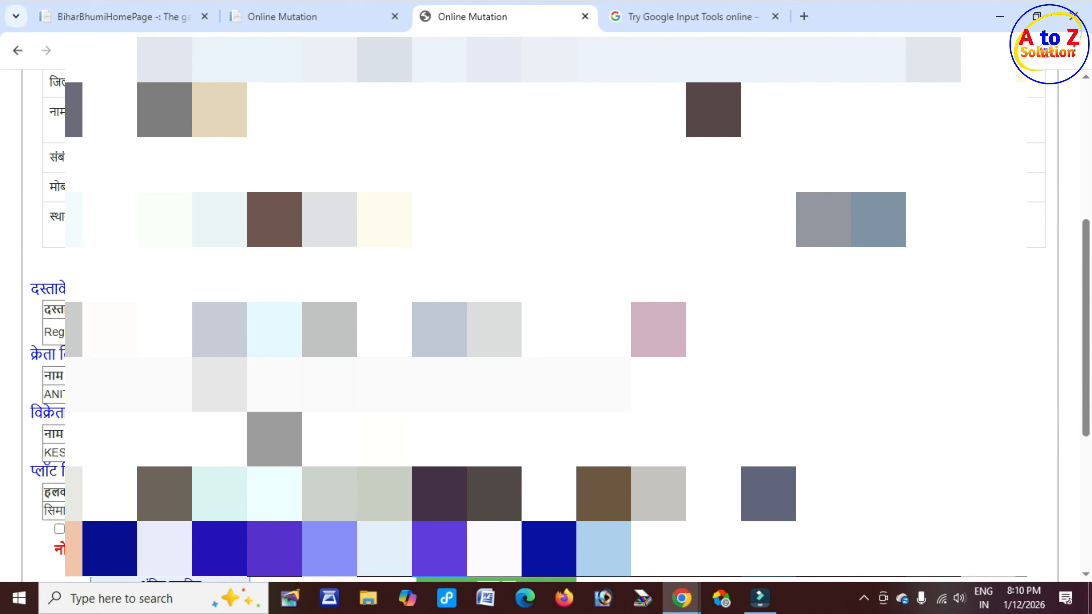
pyautogui.scroll(-8, 62, 232)
pyautogui.click(60, 221)
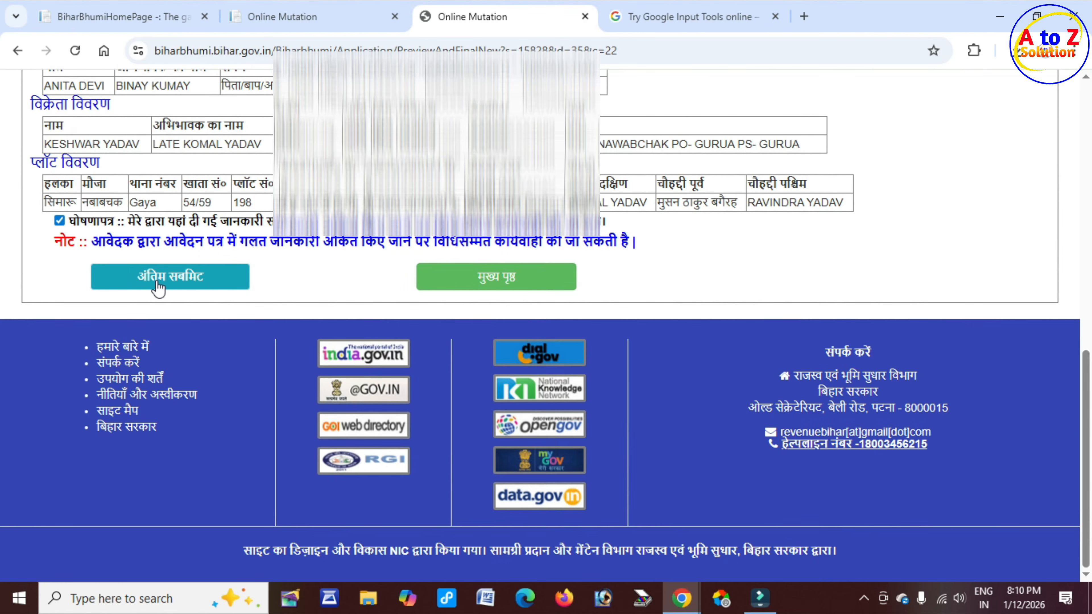
pyautogui.click(193, 280)
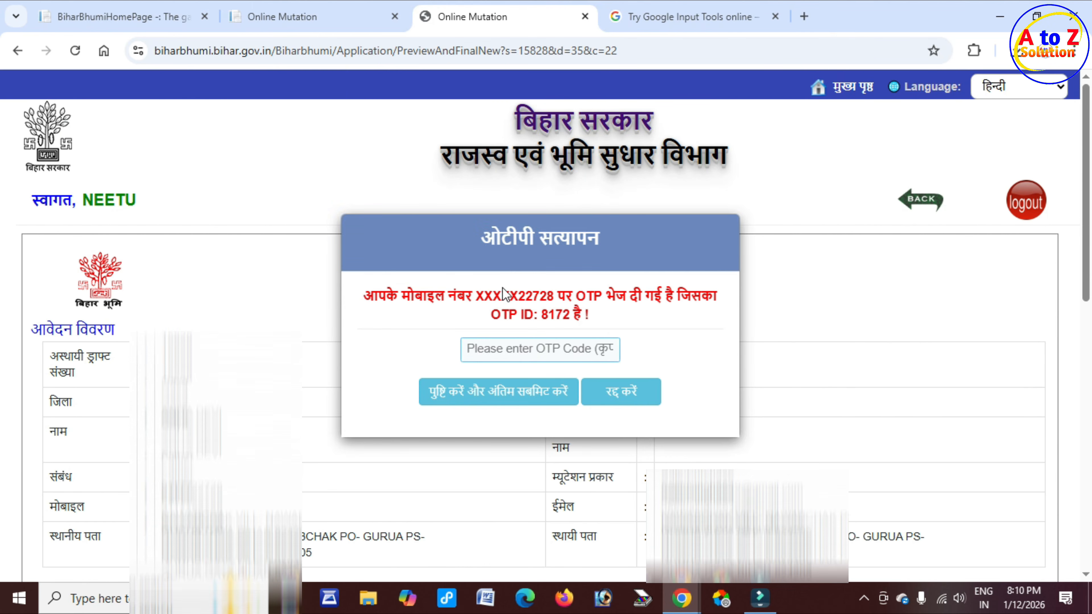
pyautogui.moveTo(541, 315); pyautogui.dragTo(586, 315)
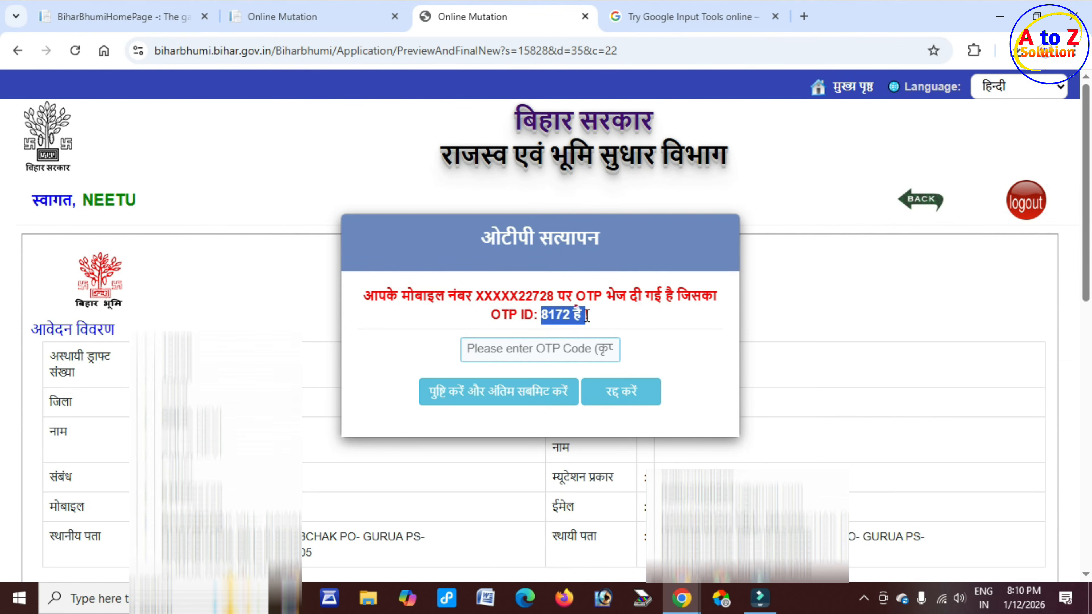
pyautogui.click(504, 350)
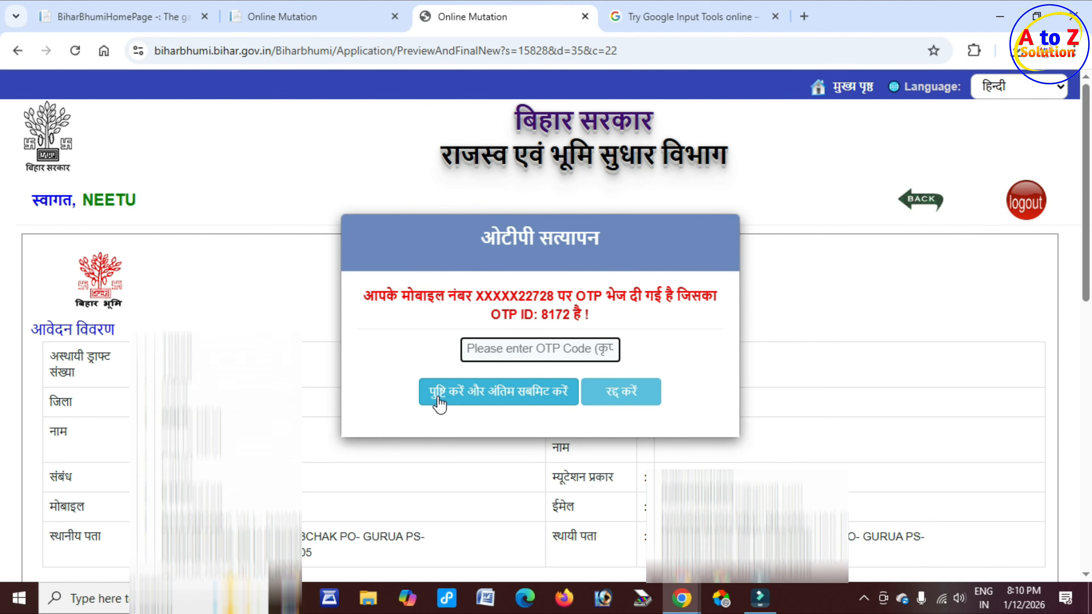
pyautogui.click(536, 397)
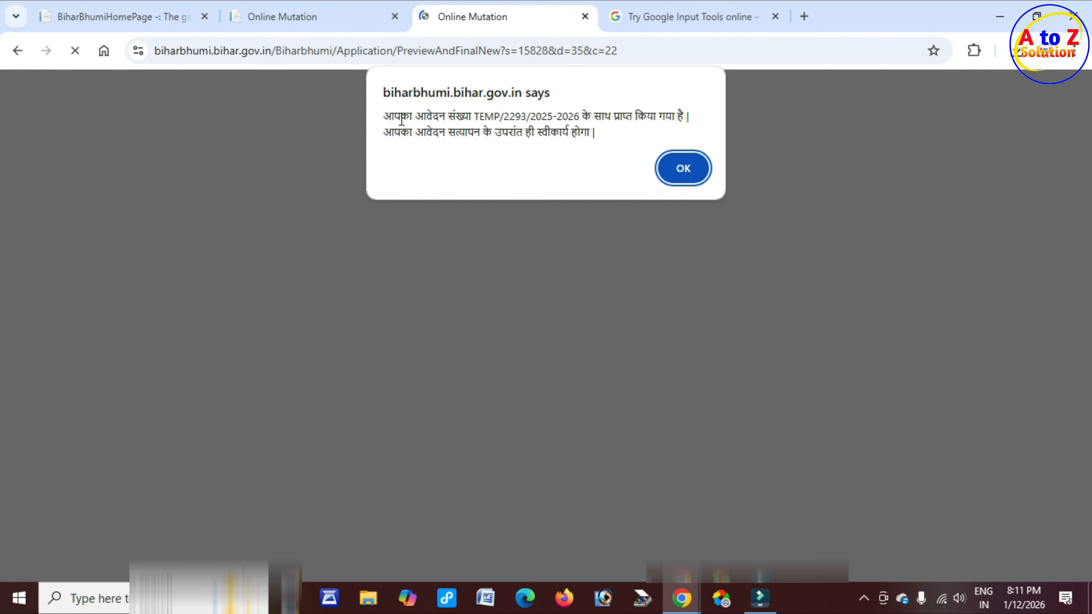
pyautogui.moveTo(384, 116); pyautogui.dragTo(671, 116)
pyautogui.moveTo(425, 131); pyautogui.dragTo(586, 129)
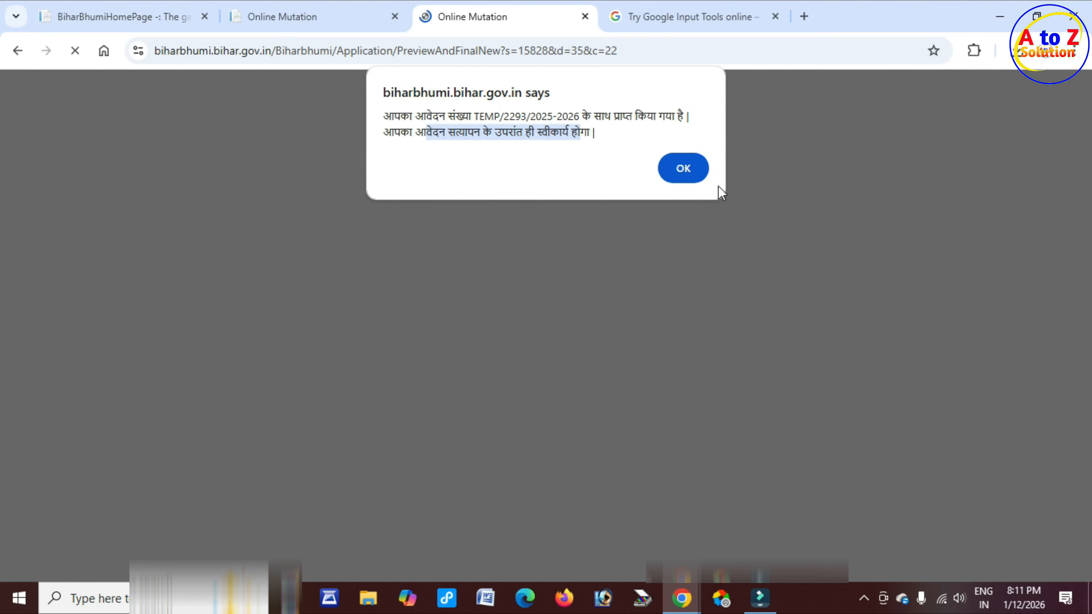
pyautogui.click(689, 170)
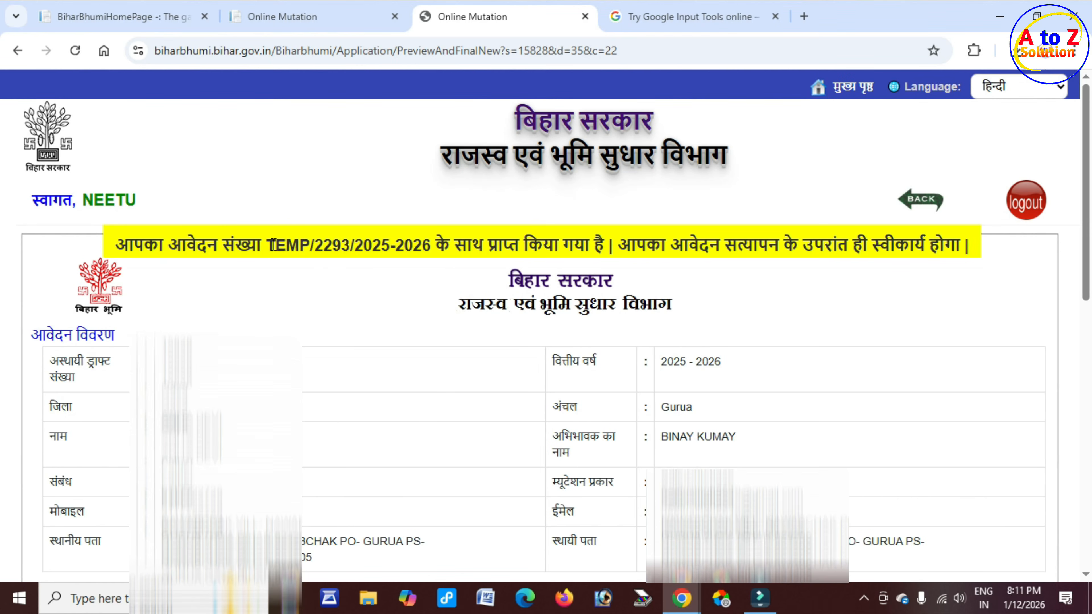
pyautogui.moveTo(265, 245); pyautogui.dragTo(433, 245)
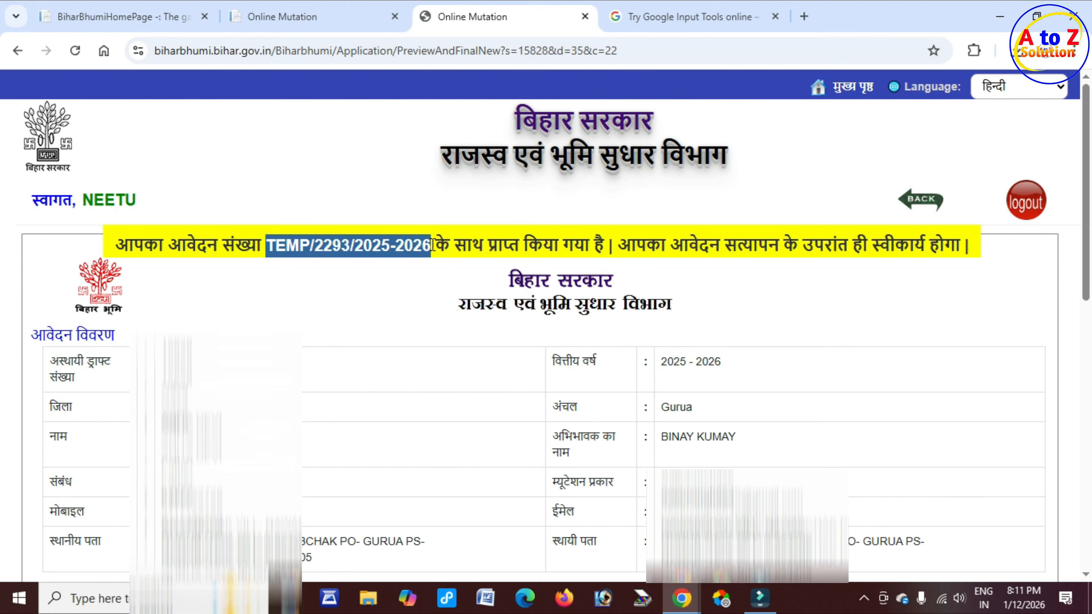
pyautogui.scroll(-1, 384, 271)
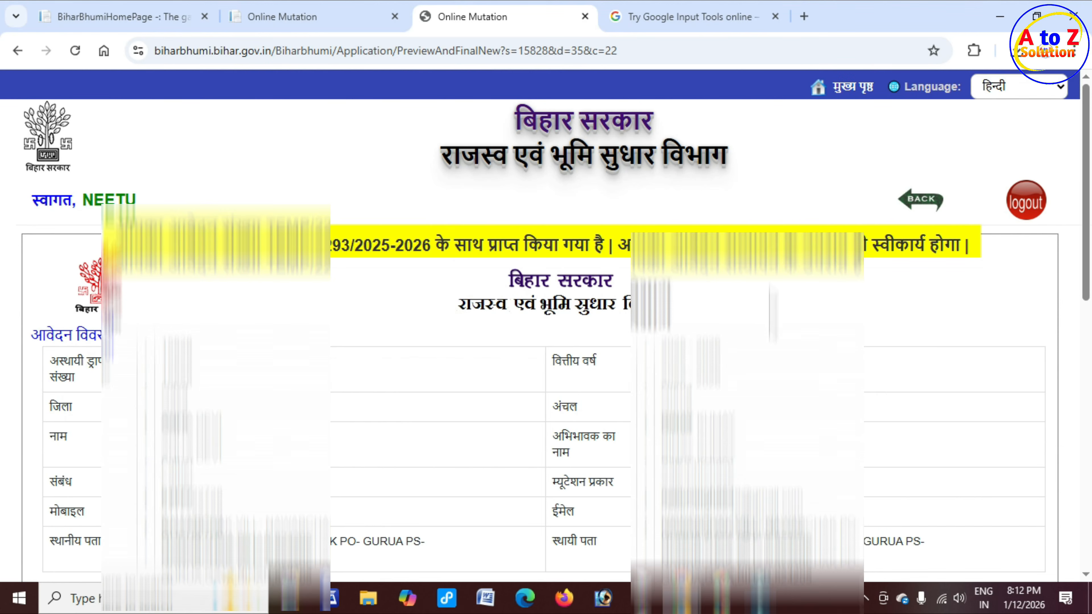